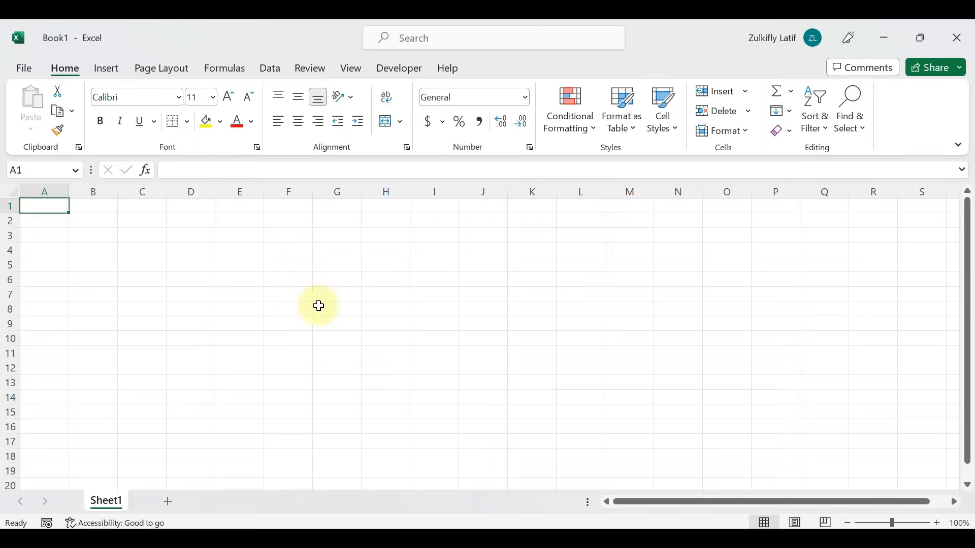
# Rename the sheet Sheet1 as "Daftar Barang"
pyautogui.rightClick(115, 501)
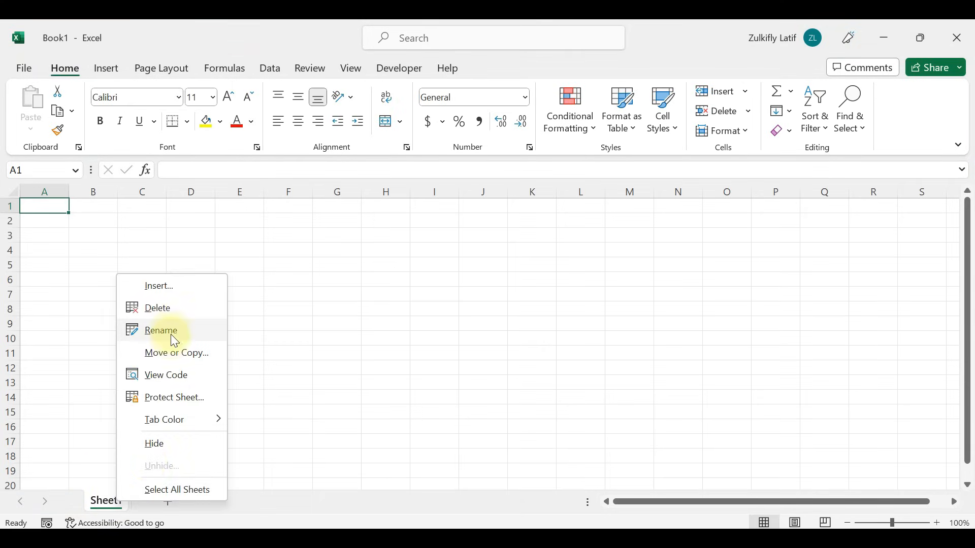
pyautogui.click(171, 331)
pyautogui.write('Daftar Barang')
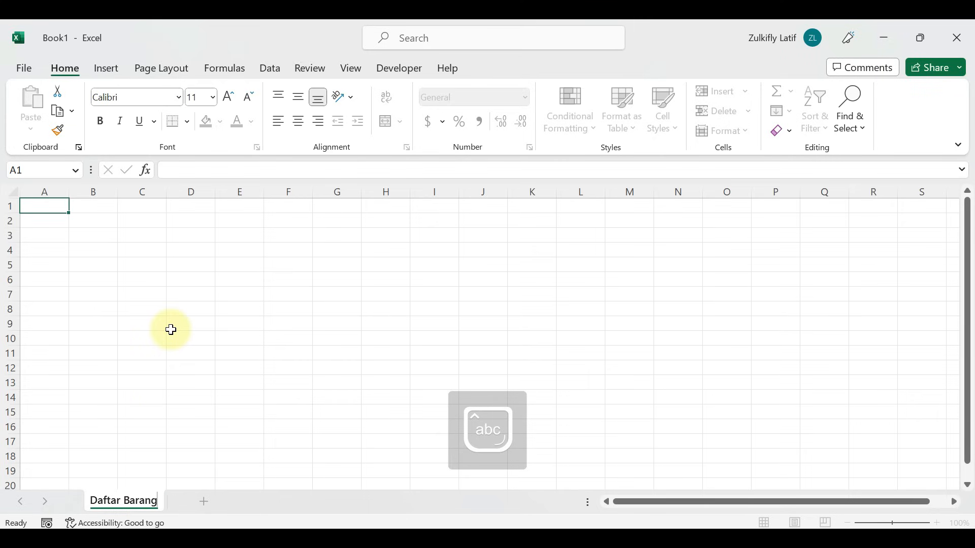
pyautogui.press('Return')
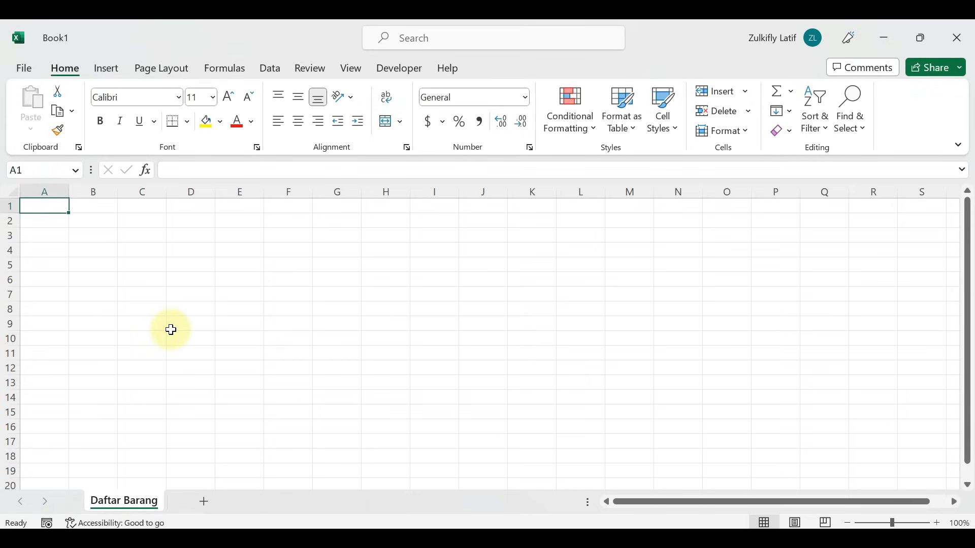
# Enter the report titles "LAPORAN STOK BARANG" in A1 and "PT. JENDELA TUTORIAL" in A2
pyautogui.press('capslock')
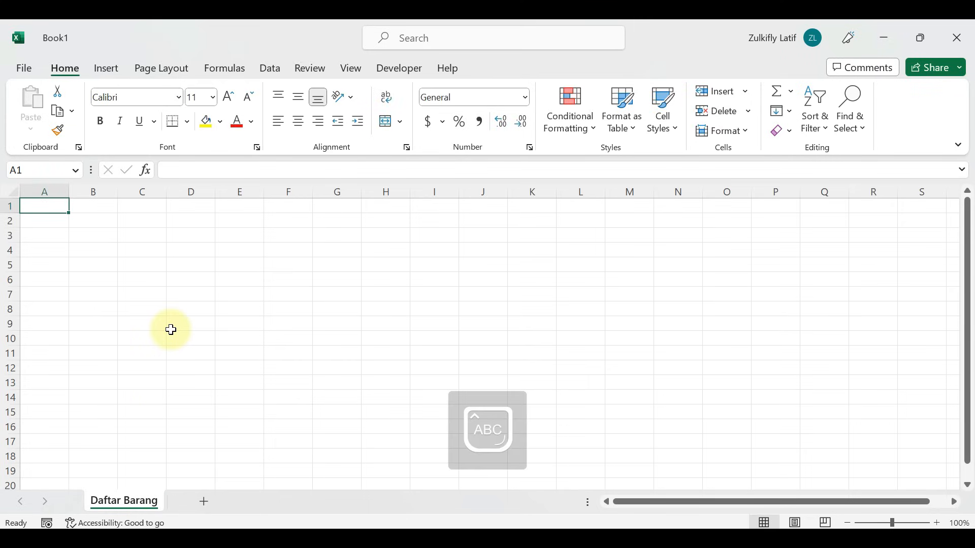
pyautogui.write('LAPORAN')
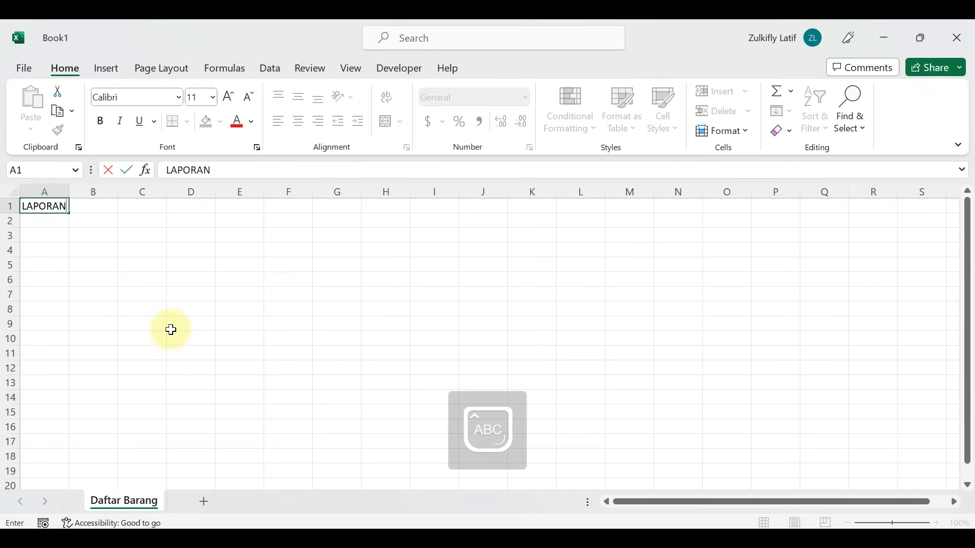
pyautogui.write(' STOK BARANG')
pyautogui.press('Return')
pyautogui.write('PT. JENDELA')
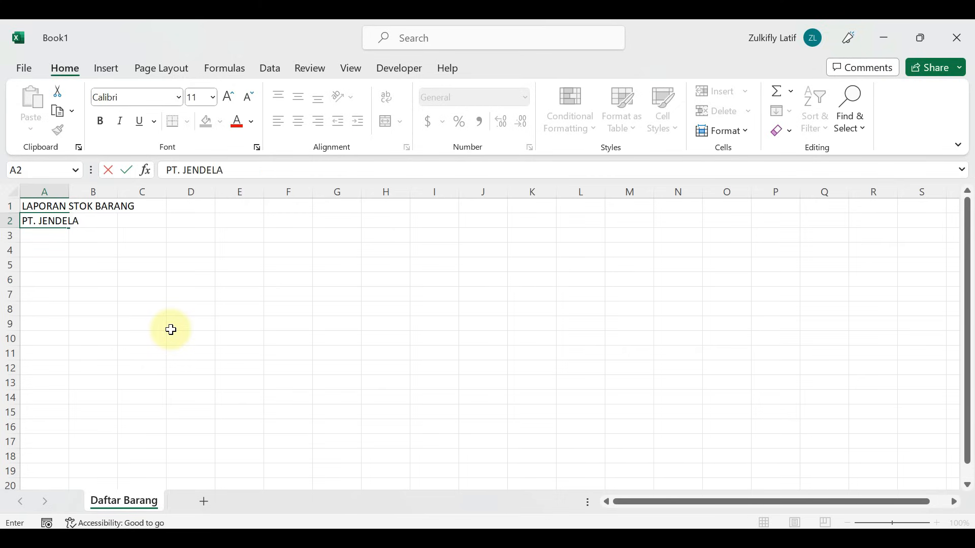
pyautogui.write(' TUTORIAL')
pyautogui.press('Return')
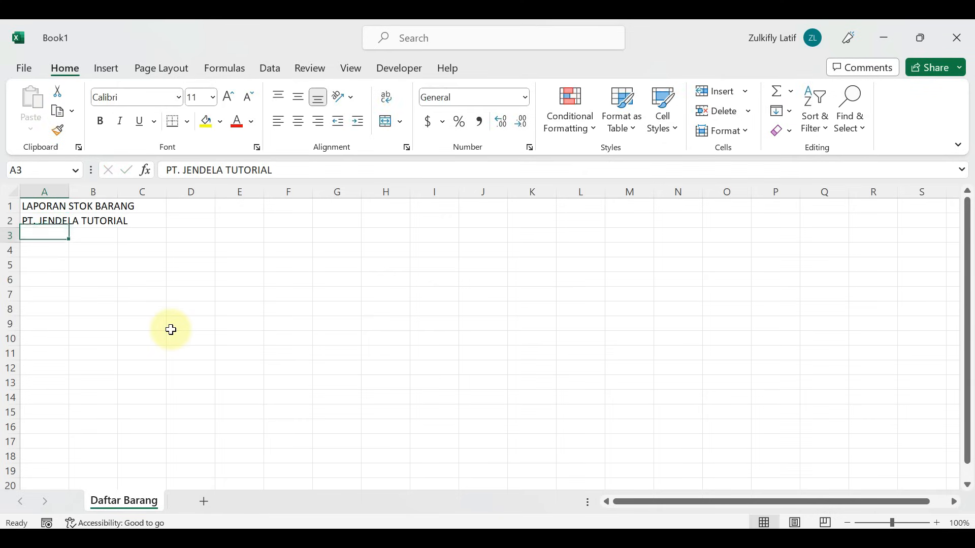
# Enter the period line "Periode : Mei 2023" in A4, leaving row 3 blank
pyautogui.press('Return')
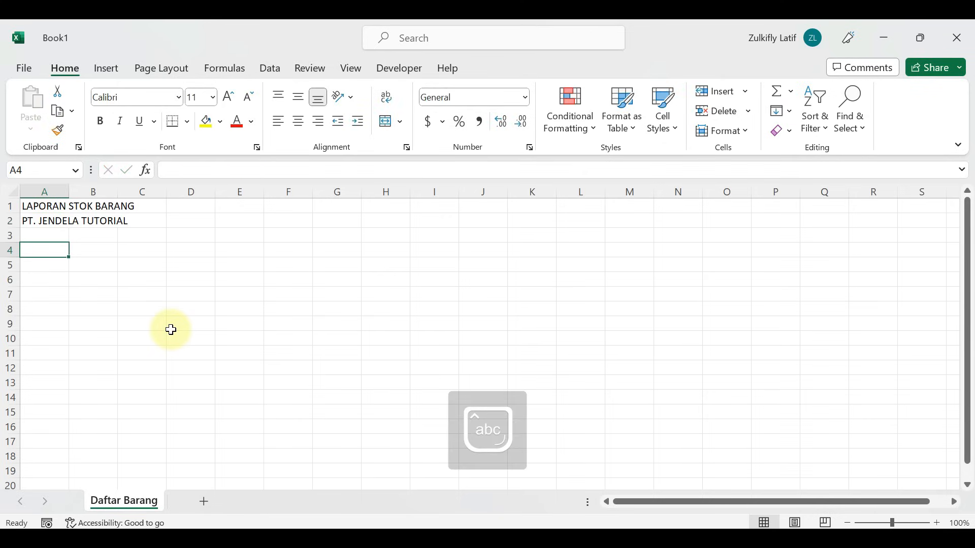
pyautogui.write('Periode')
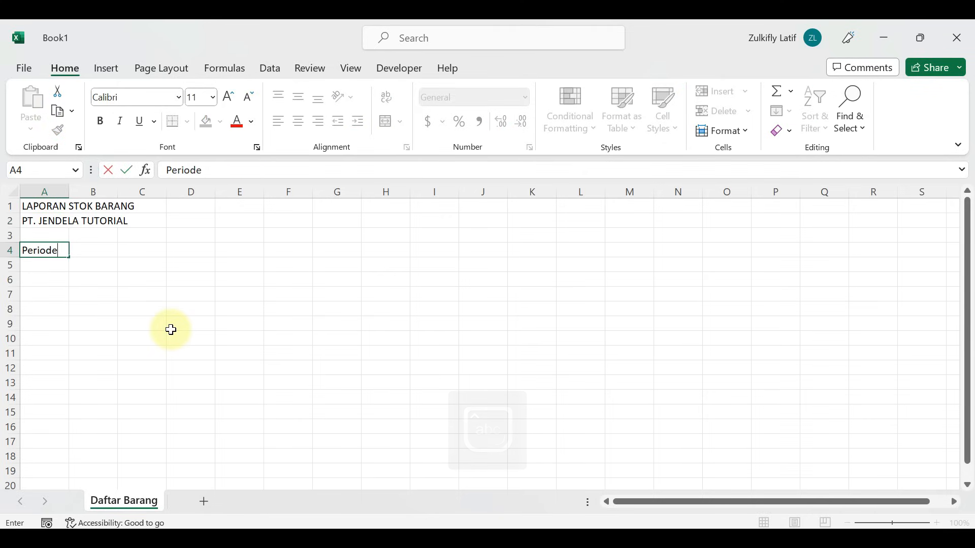
pyautogui.write(' : Mei 2023')
pyautogui.press('Return')
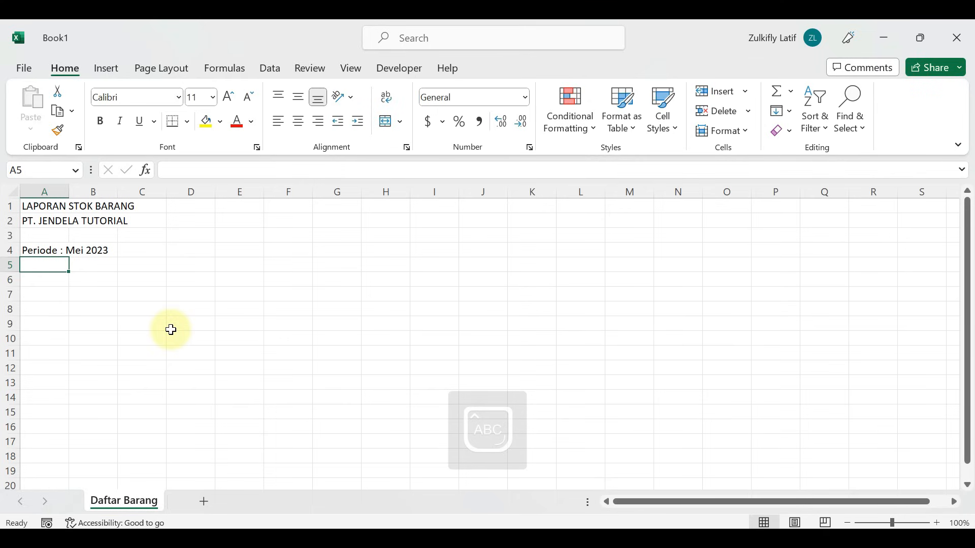
# Fill A5:F5 with the headings KODE BARANG, NAMA BARANG, STOK AWAL, MASUK, KELUAR and STOK AKHIR
pyautogui.write('KOD')
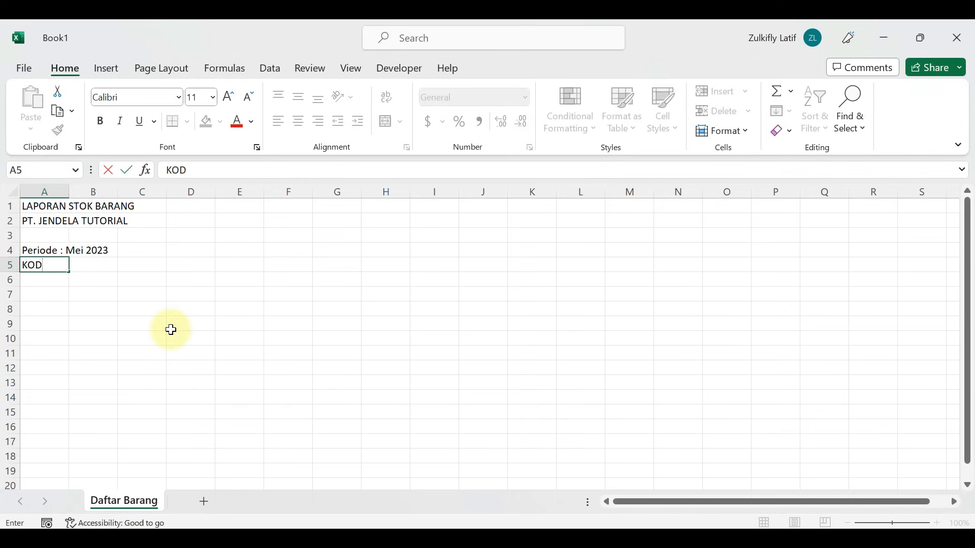
pyautogui.write('E BARANG')
pyautogui.press('Tab')
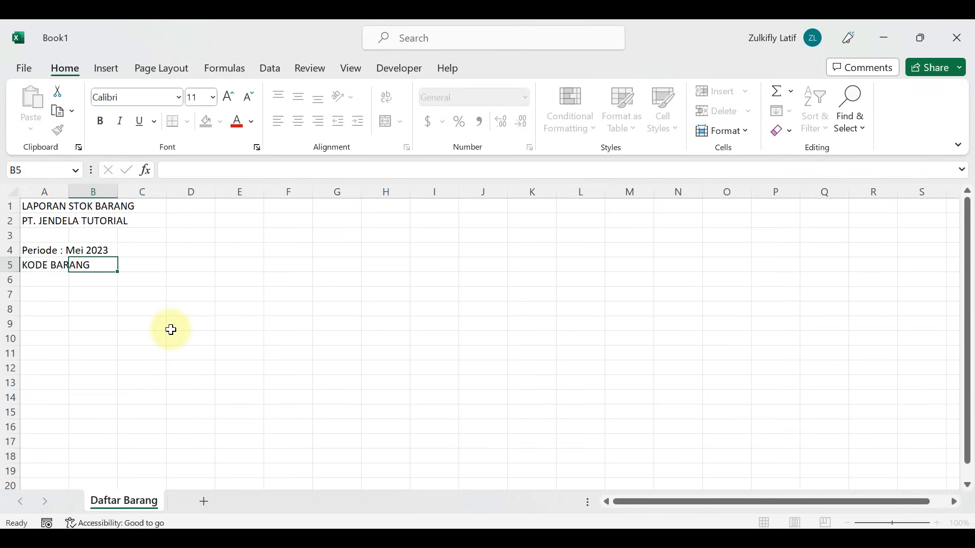
pyautogui.write('NAMA BARANG')
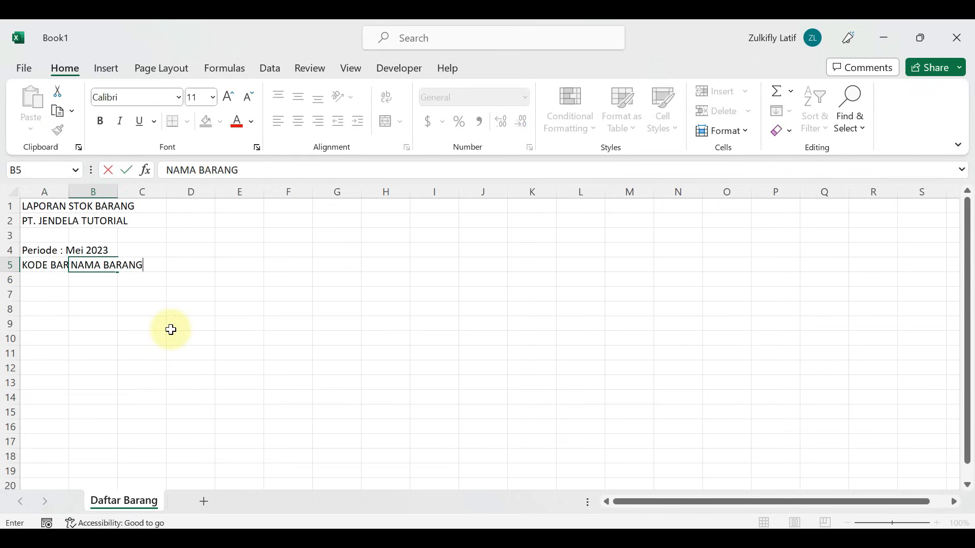
pyautogui.press('Tab')
pyautogui.write('STOK AWAL')
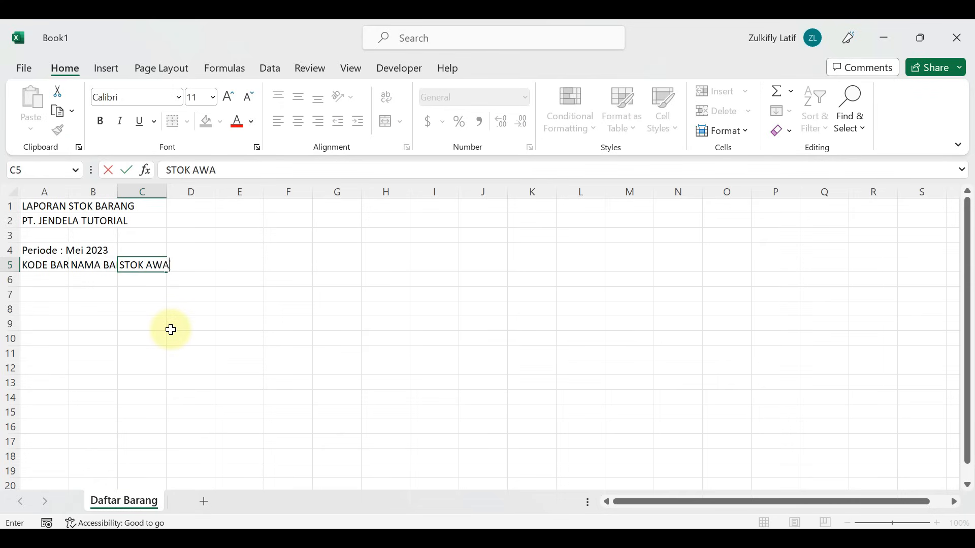
pyautogui.press('Tab')
pyautogui.write('MASUK')
pyautogui.press('Tab')
pyautogui.write('KELUAR')
pyautogui.press('Tab')
pyautogui.write('STOK')
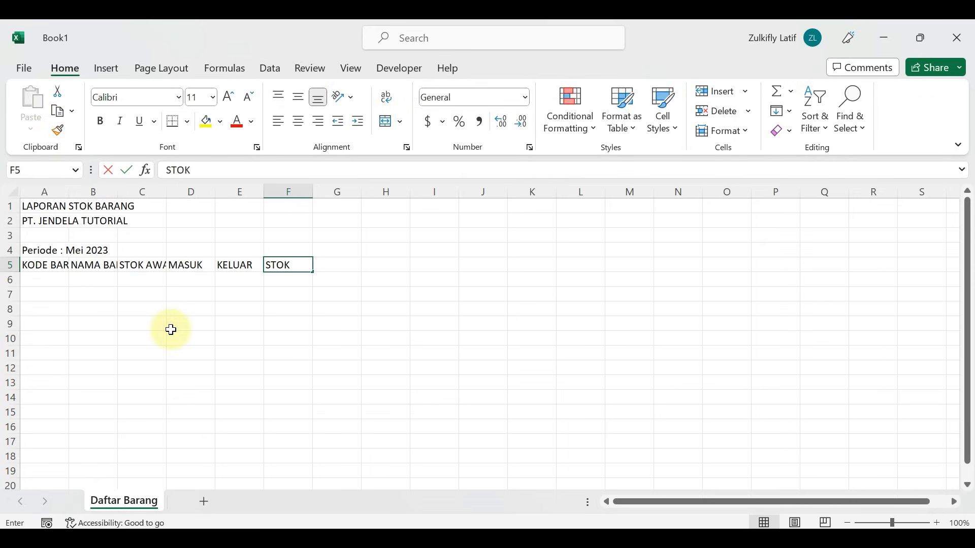
pyautogui.write(' AKHIR')
pyautogui.press('Return')
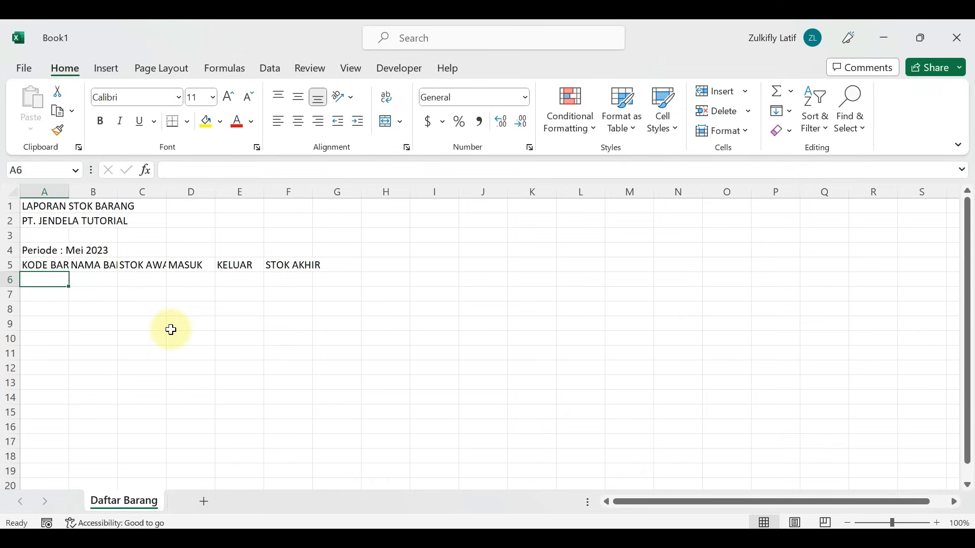
# Merge and center each of the two title rows across columns A to F, and make both titles bold
pyautogui.click(41, 206)
pyautogui.moveTo(41, 205); pyautogui.dragTo(286, 205)
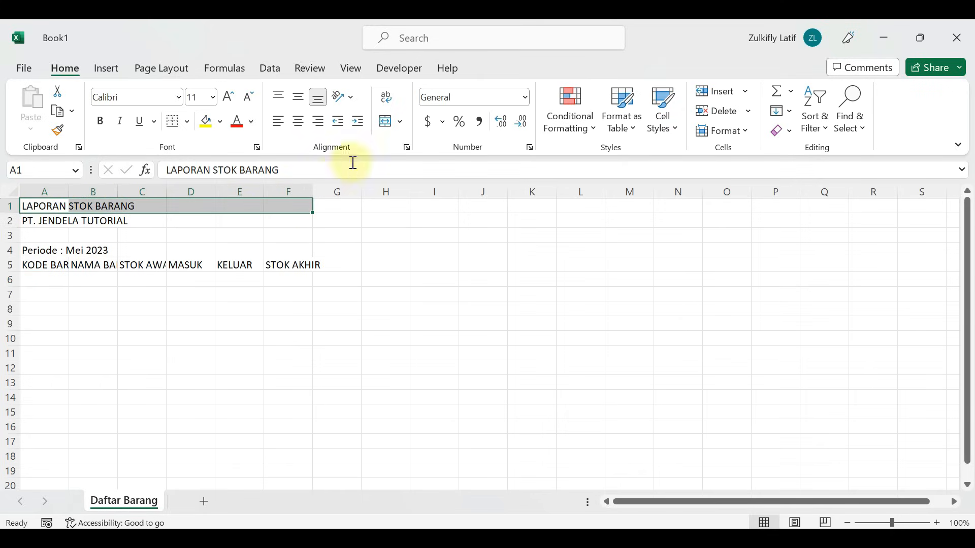
pyautogui.click(404, 122)
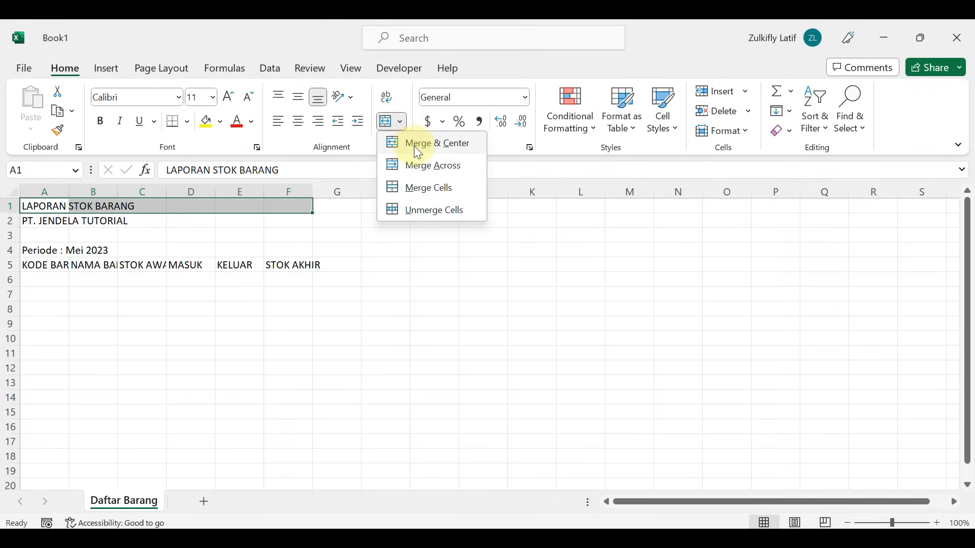
pyautogui.click(414, 145)
pyautogui.moveTo(44, 221); pyautogui.dragTo(283, 223)
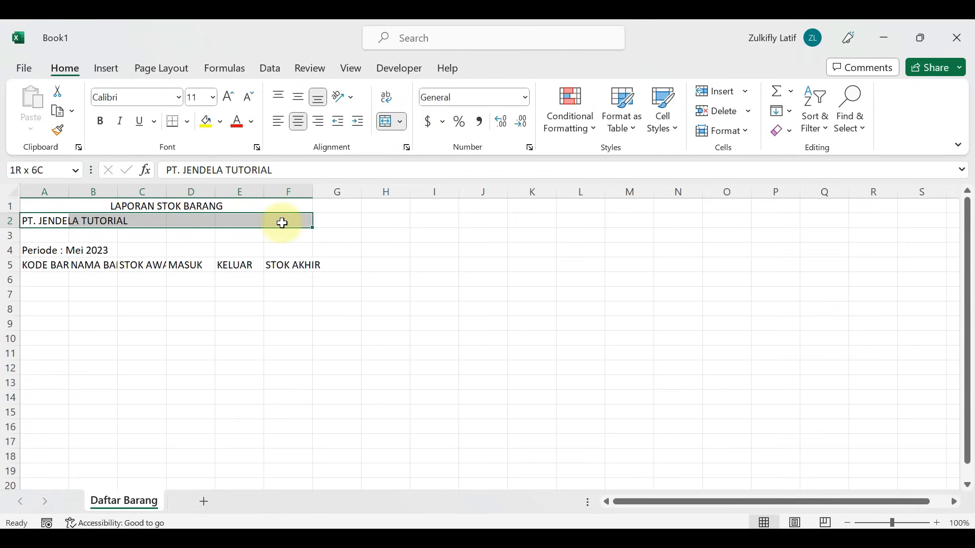
pyautogui.click(389, 122)
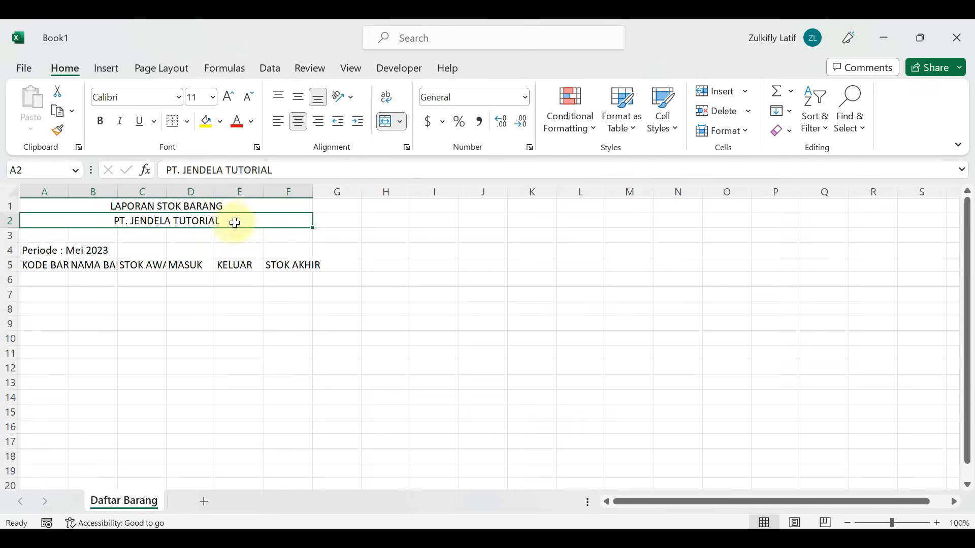
pyautogui.moveTo(217, 209); pyautogui.dragTo(222, 218)
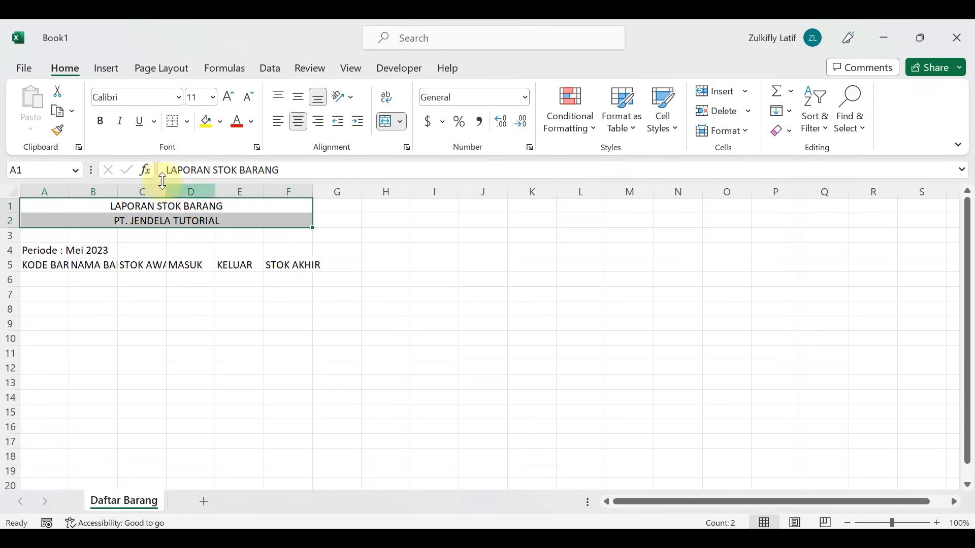
pyautogui.click(100, 122)
# Make the column headings in A5:F5 bold and center them horizontally
pyautogui.click(43, 268)
pyautogui.moveTo(43, 267); pyautogui.dragTo(275, 255)
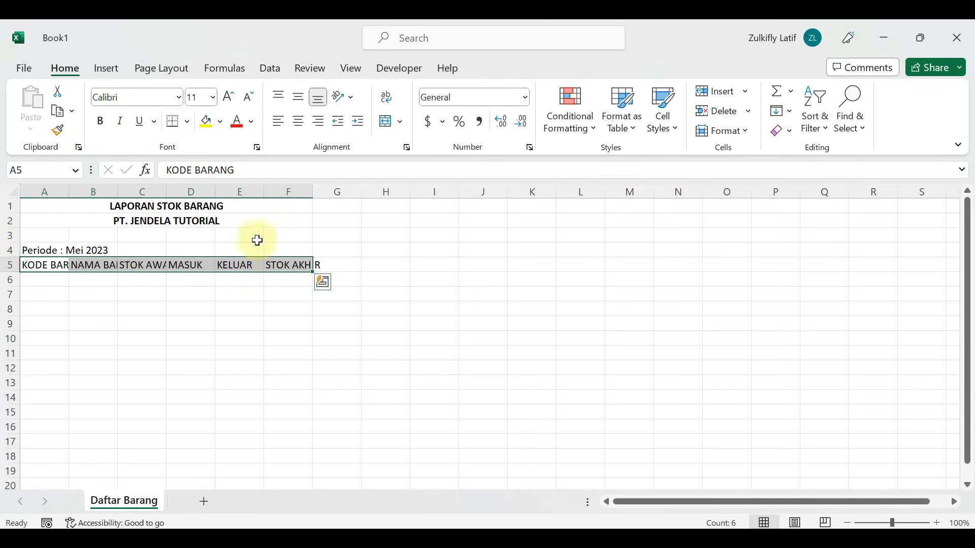
pyautogui.click(100, 122)
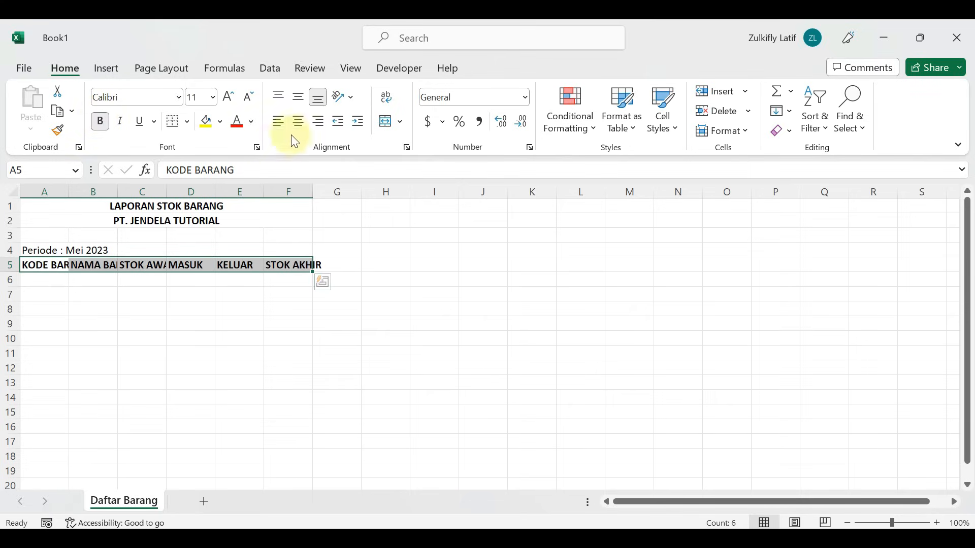
pyautogui.click(301, 122)
# Widen columns A to F so the row 5 headings fit, making the NAMA BARANG column the widest
pyautogui.click(191, 329)
pyautogui.click(58, 265)
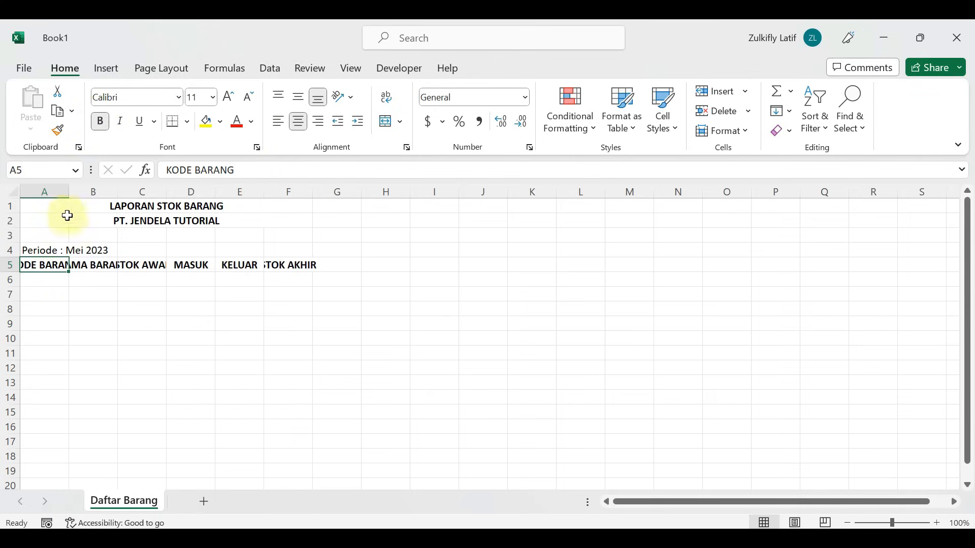
pyautogui.moveTo(69, 192); pyautogui.dragTo(96, 189)
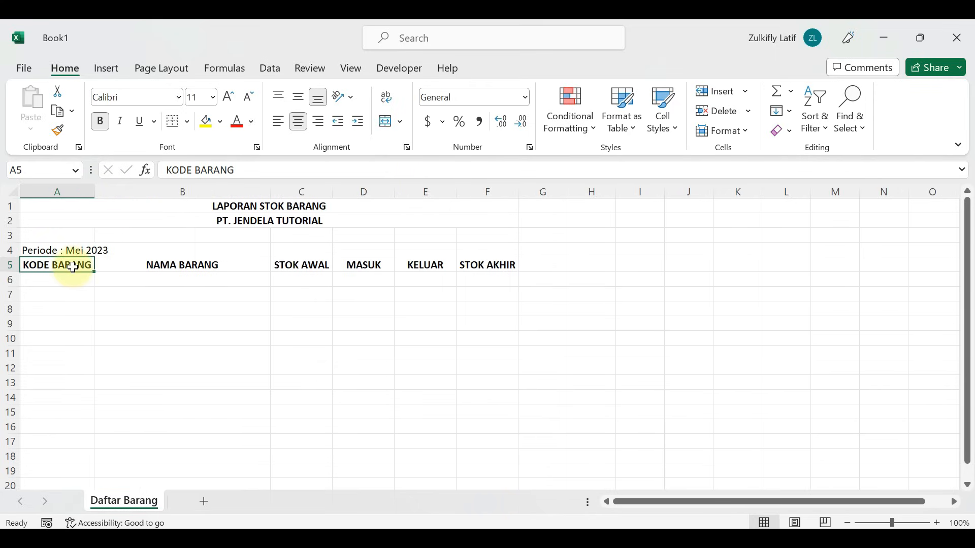
# Apply all borders and an orange fill to the heading cells A5:F5
pyautogui.moveTo(73, 267); pyautogui.dragTo(463, 265)
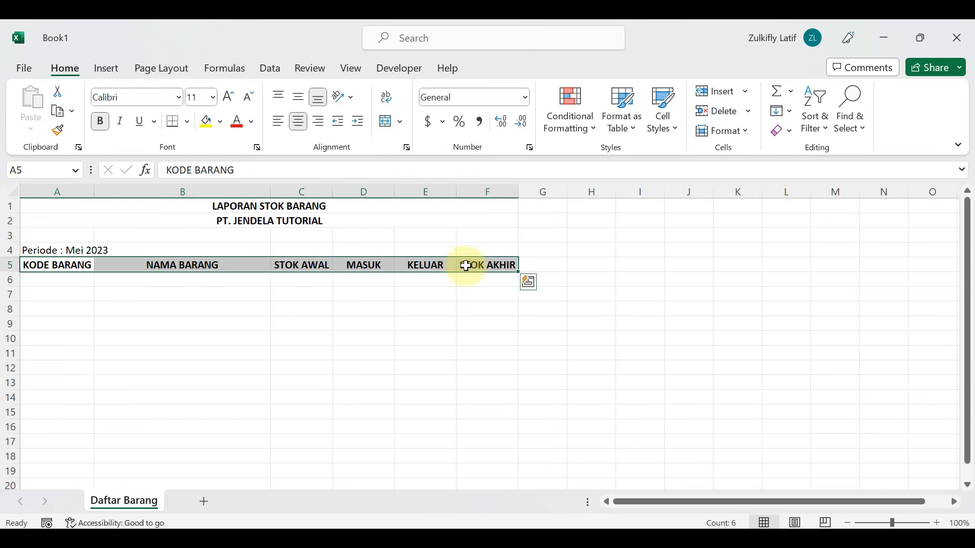
pyautogui.click(186, 122)
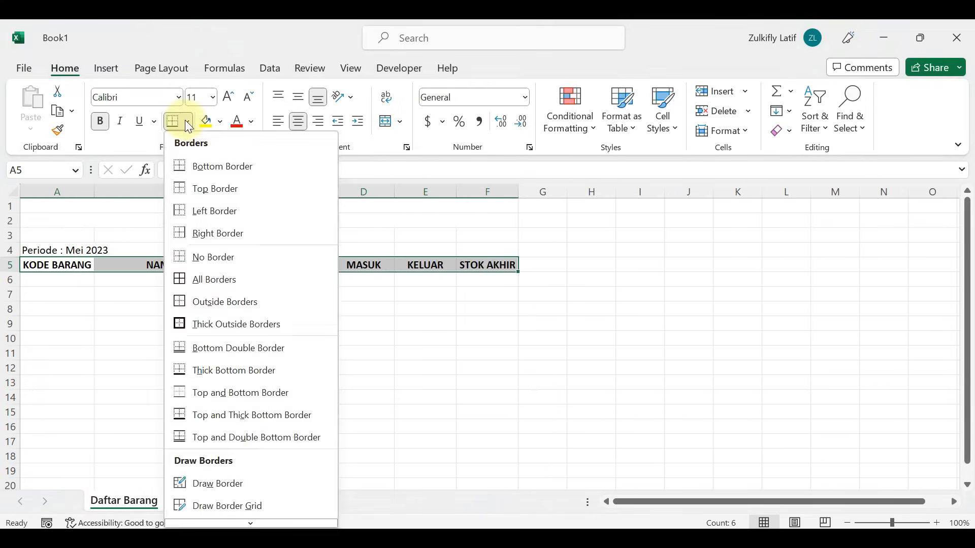
pyautogui.click(206, 288)
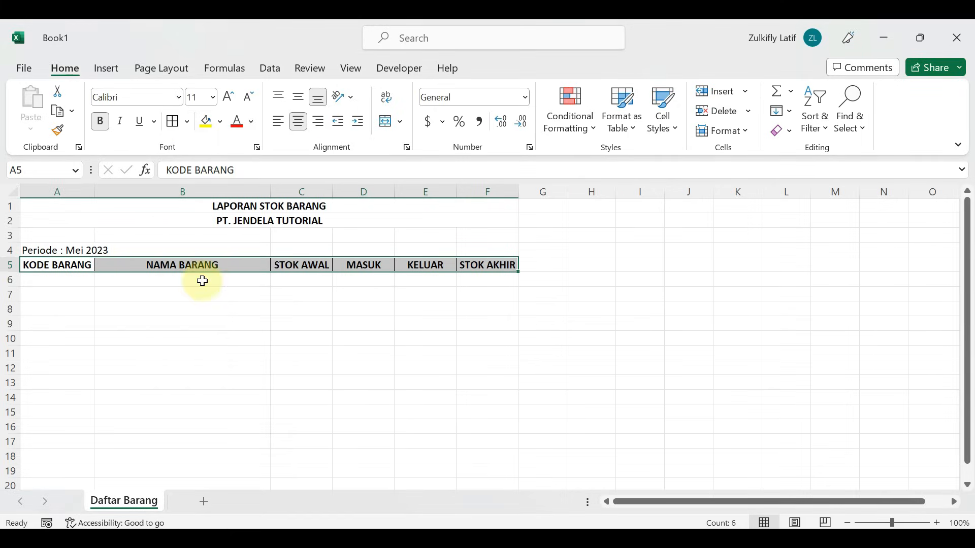
pyautogui.click(222, 123)
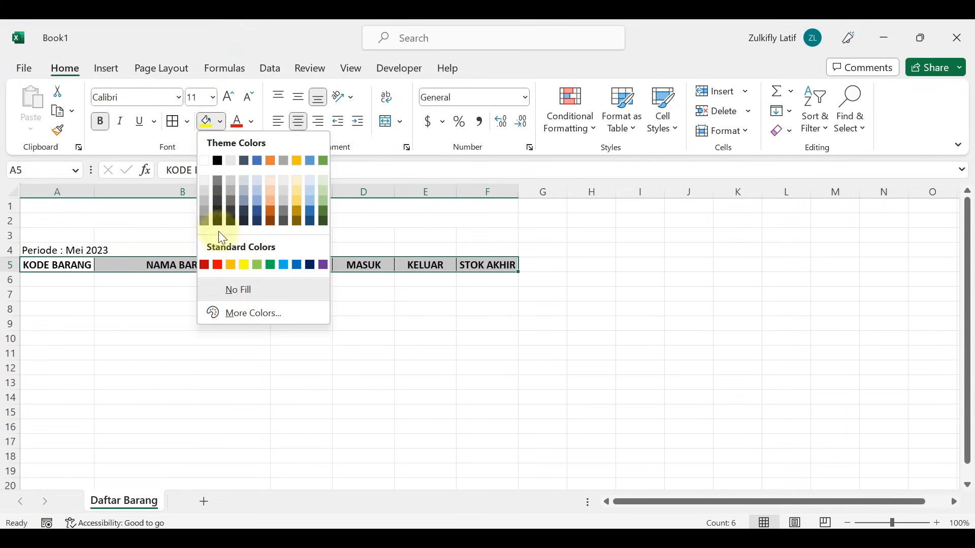
pyautogui.click(233, 264)
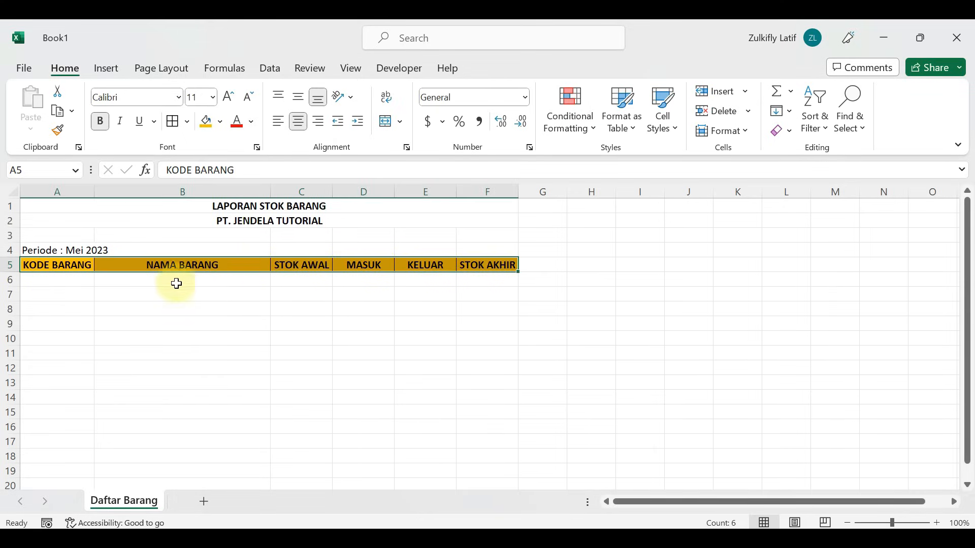
# Select columns A to F from row 6 down to the last row of the sheet
pyautogui.click(78, 282)
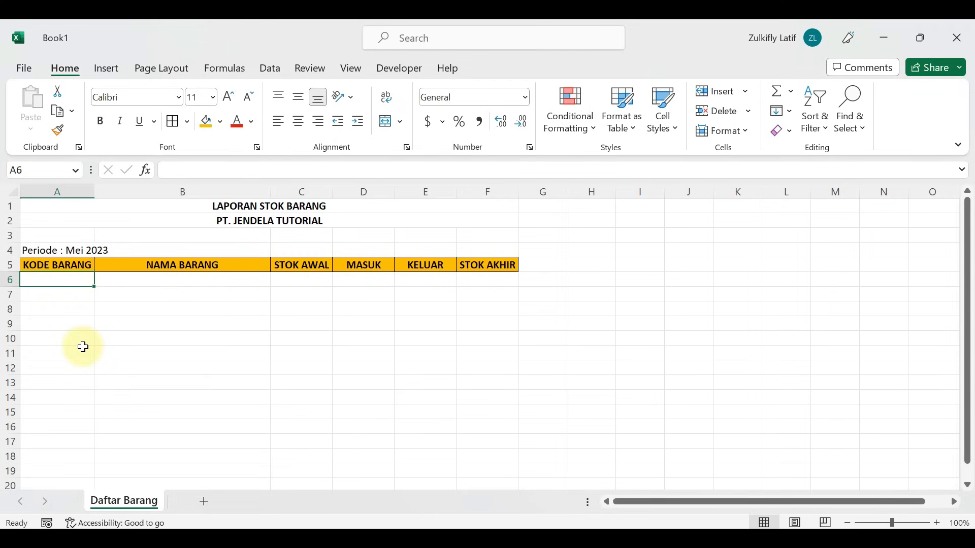
pyautogui.scroll(-3, 198, 335)
pyautogui.scroll(3, 193, 348)
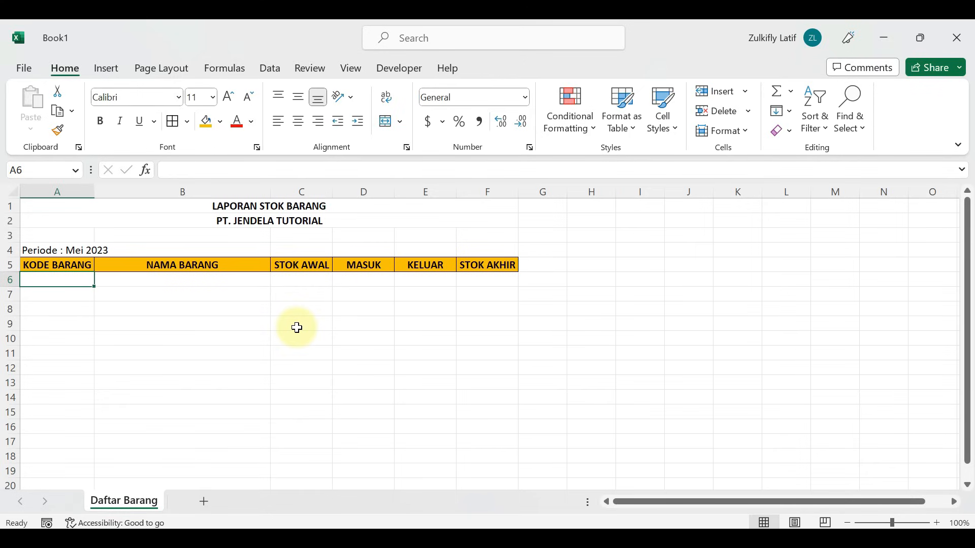
pyautogui.hotkey('shift', 'Right')
pyautogui.hotkey('shift', 'Right')
pyautogui.hotkey('shift', 'Right')
pyautogui.hotkey('shift', 'Right')
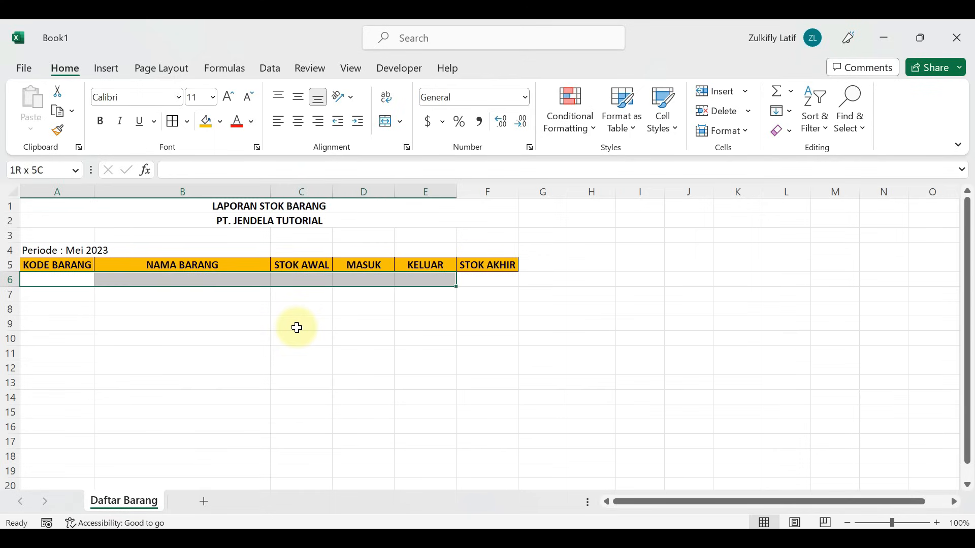
pyautogui.hotkey('shift', 'Right')
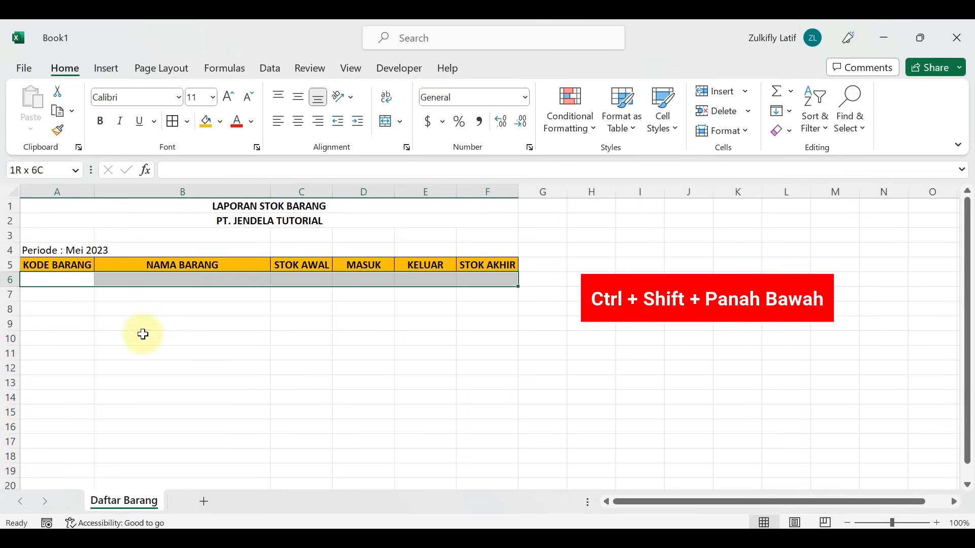
pyautogui.hotkey('ctrl', 'shift', 'Down')
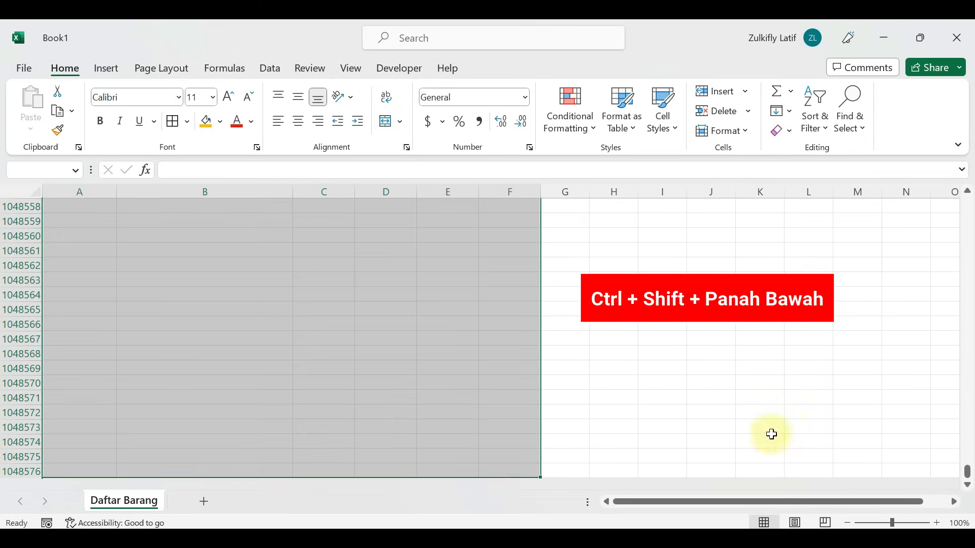
pyautogui.moveTo(967, 470); pyautogui.dragTo(971, 193)
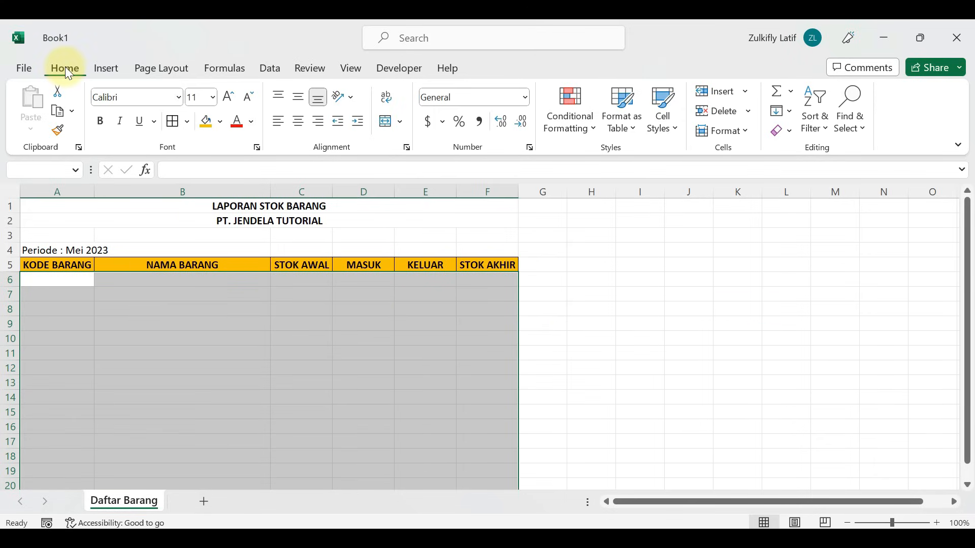
# Create a formula-based conditional formatting rule for the selected range with the formula =$A6<>""
pyautogui.click(575, 117)
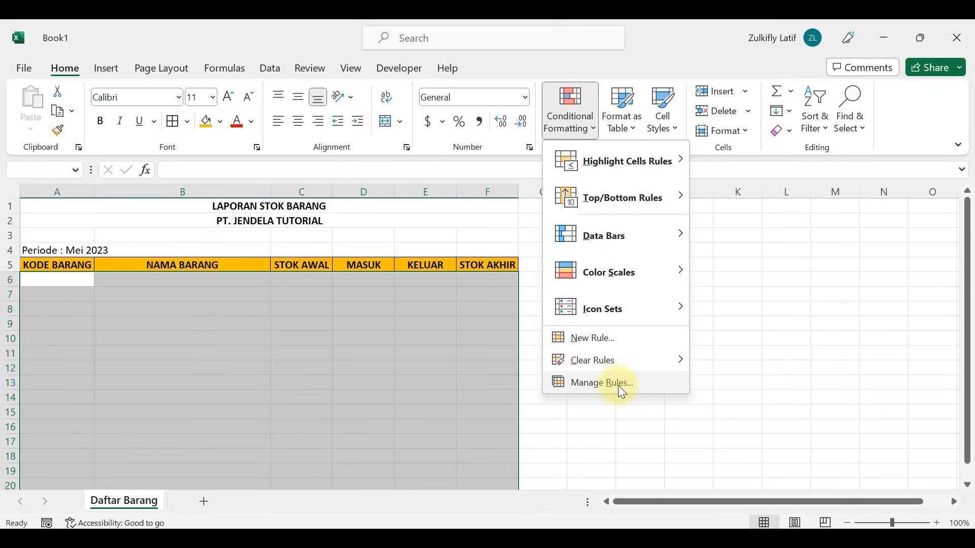
pyautogui.click(619, 392)
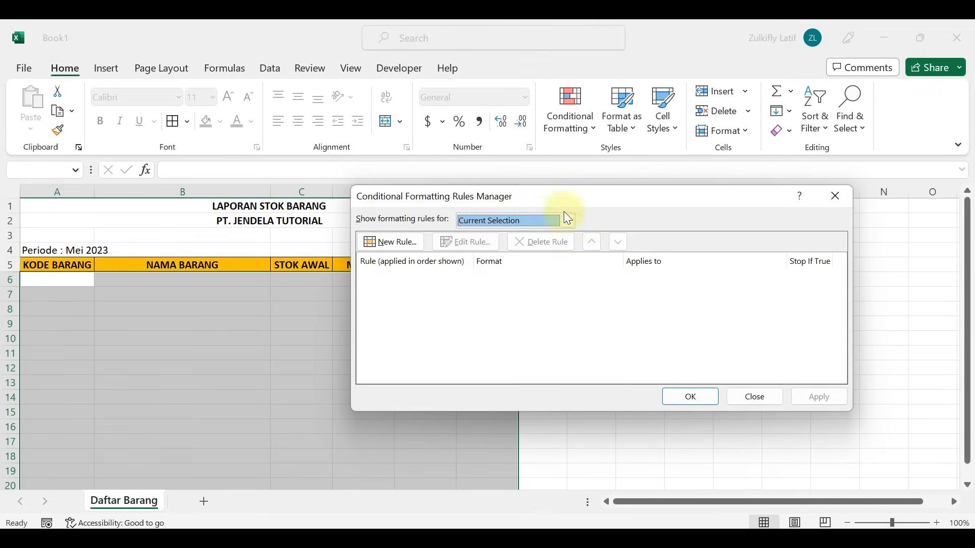
pyautogui.moveTo(563, 202); pyautogui.dragTo(475, 203)
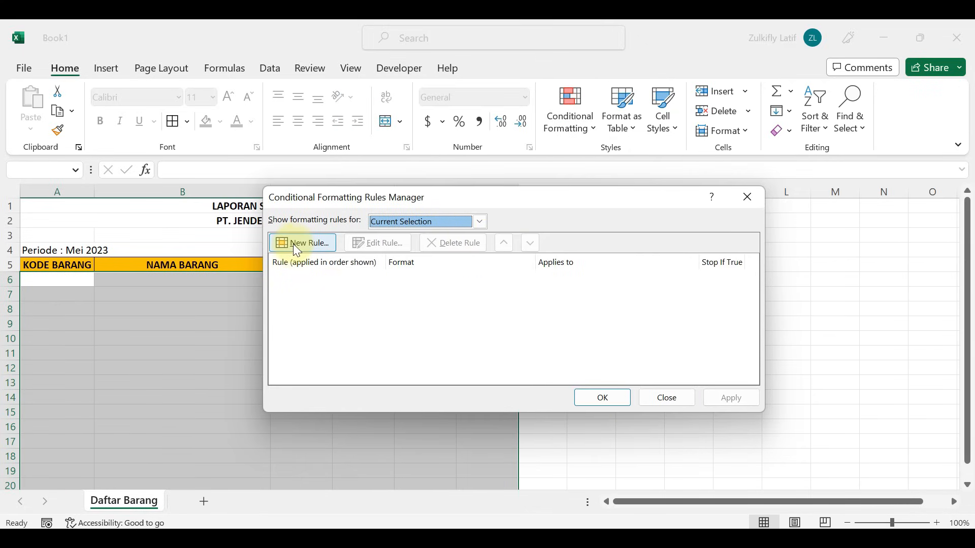
pyautogui.click(310, 245)
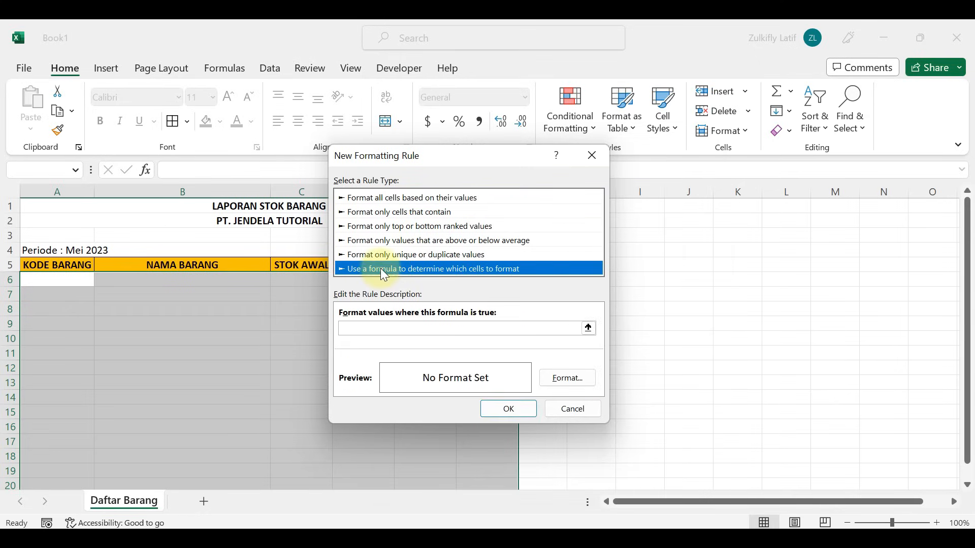
pyautogui.click(370, 330)
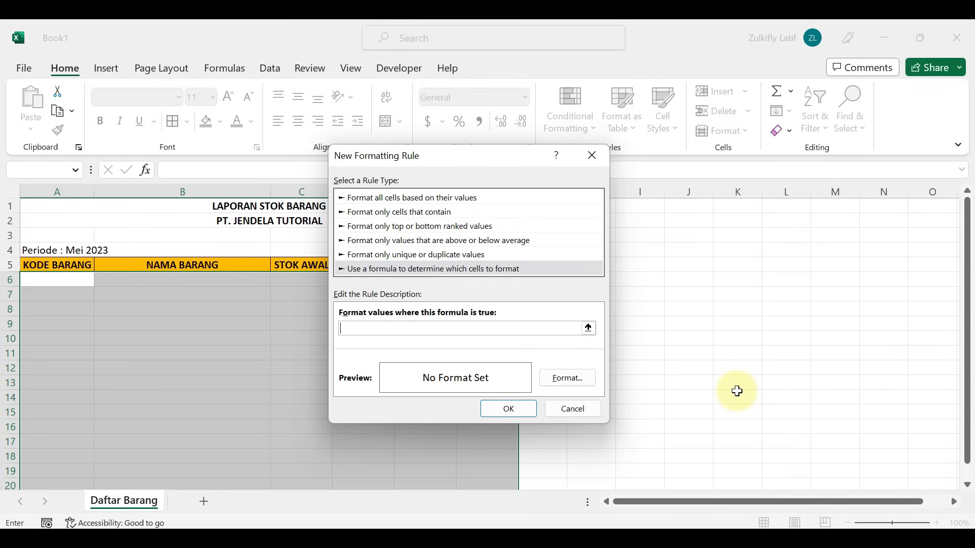
pyautogui.write('=')
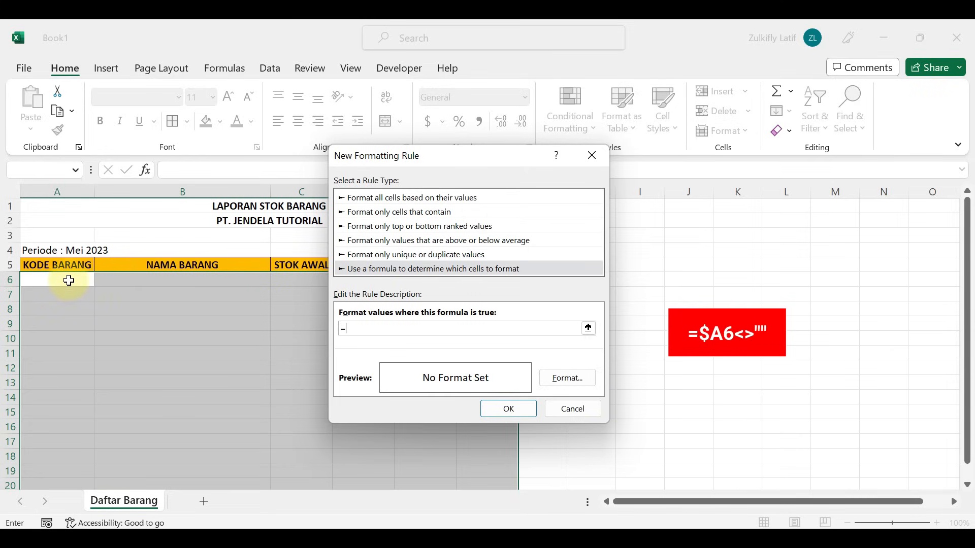
pyautogui.click(49, 279)
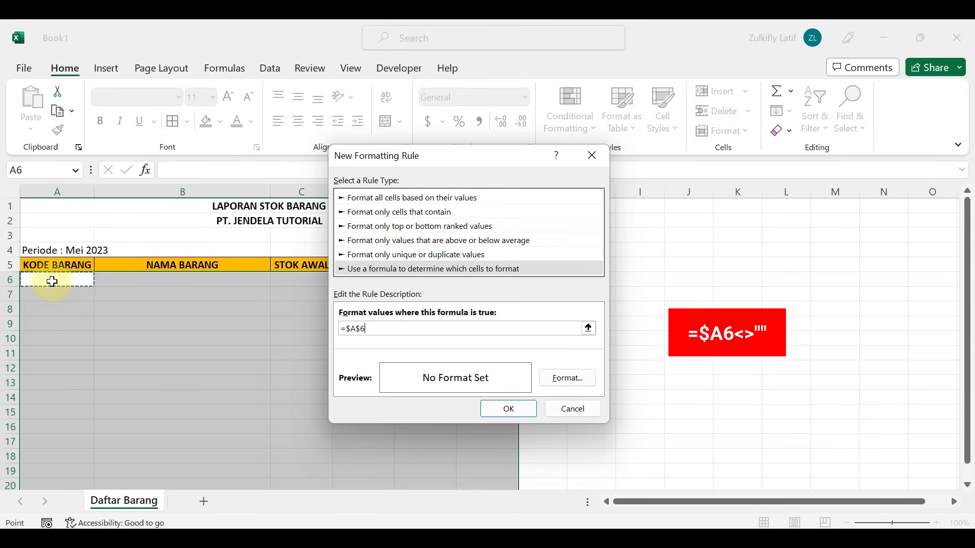
pyautogui.write('<>')
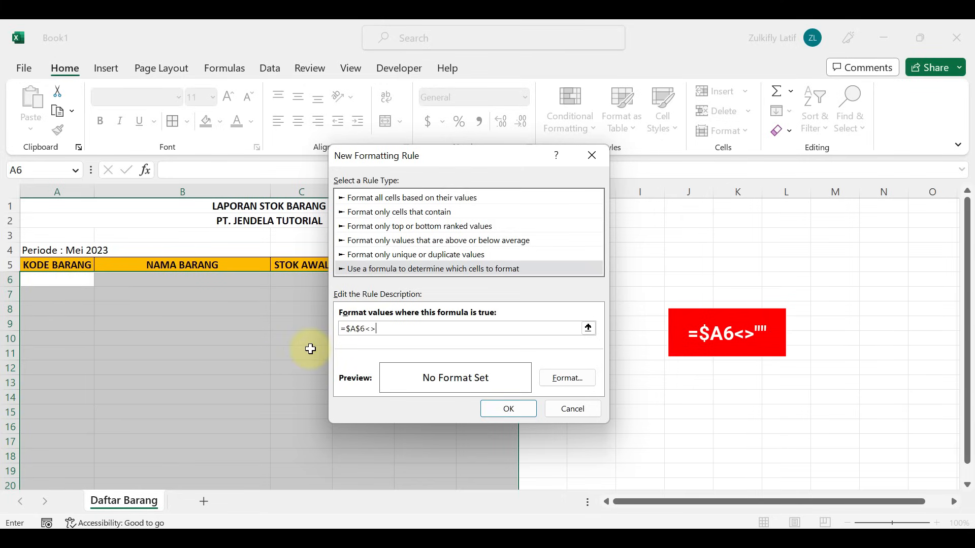
pyautogui.write('"')
pyautogui.click(360, 328)
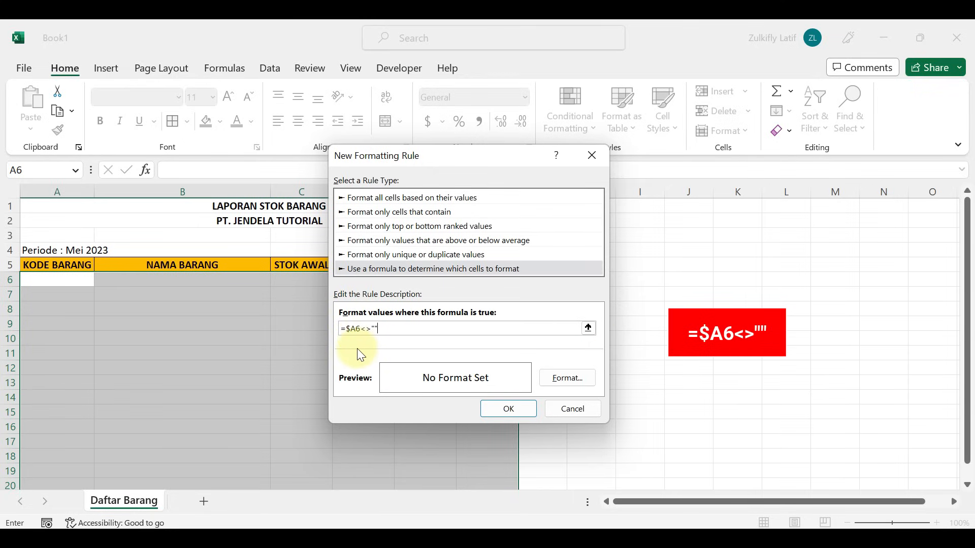
# Give the rule an outline border format and apply it to the range $A$6:$F$1048576
pyautogui.click(567, 380)
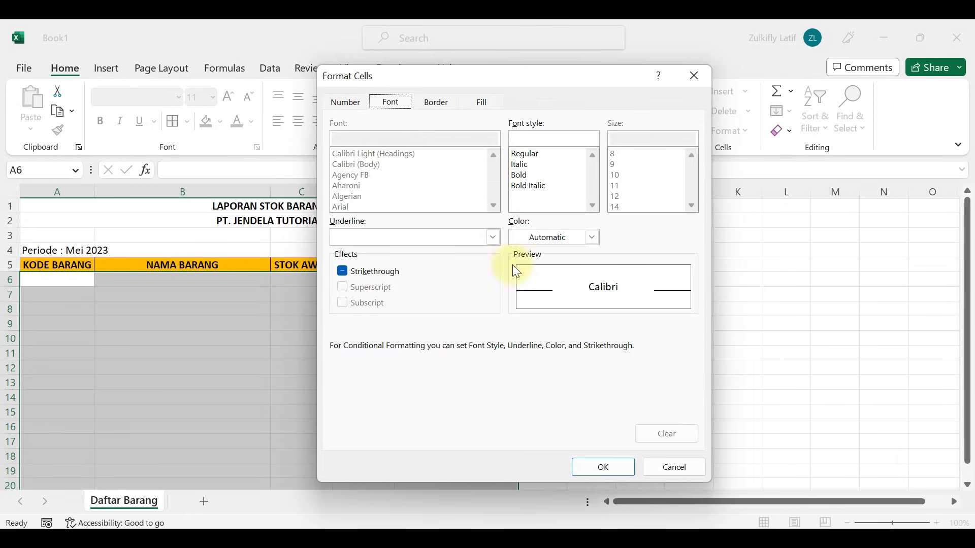
pyautogui.click(436, 104)
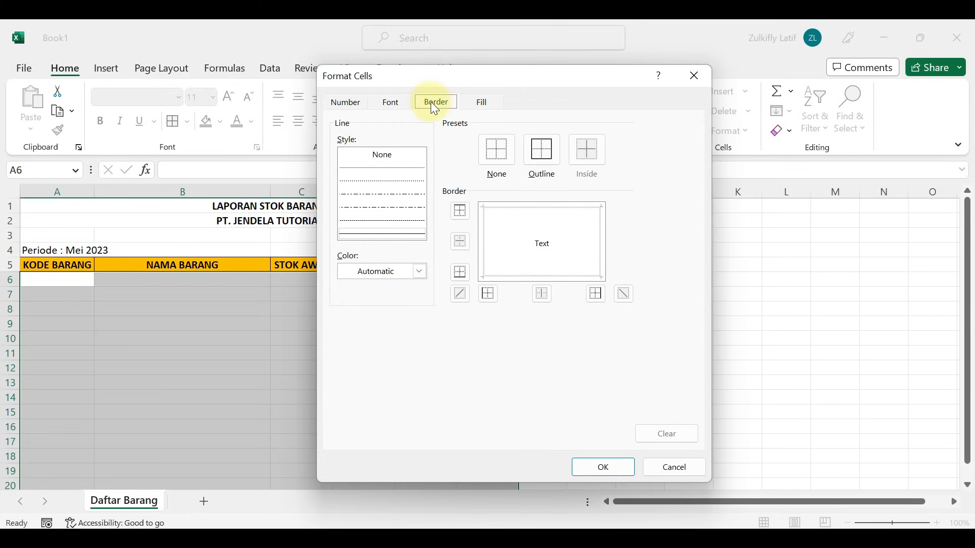
pyautogui.click(553, 155)
pyautogui.click(604, 468)
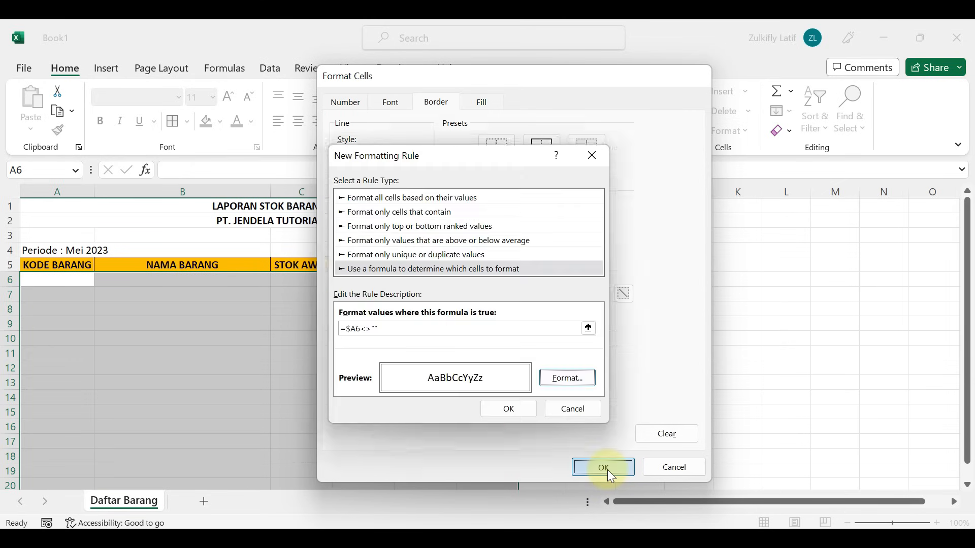
pyautogui.click(504, 409)
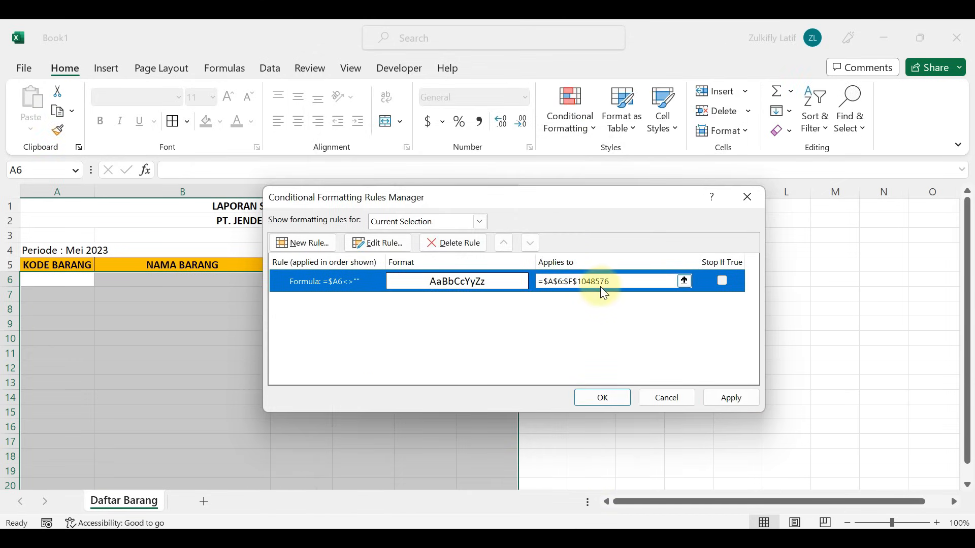
pyautogui.click(565, 278)
pyautogui.moveTo(626, 199); pyautogui.dragTo(849, 93)
pyautogui.moveTo(586, 94); pyautogui.dragTo(31, 205)
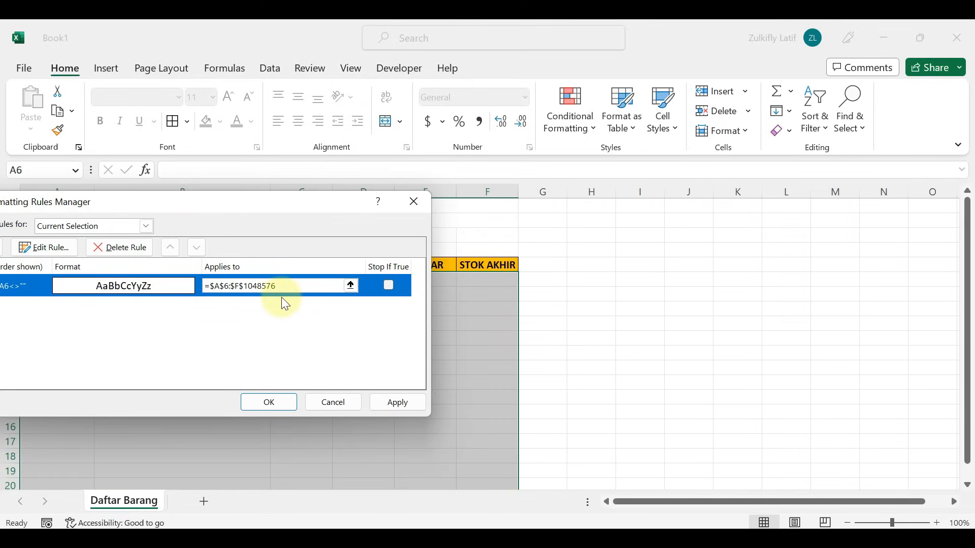
pyautogui.moveTo(283, 209); pyautogui.dragTo(650, 170)
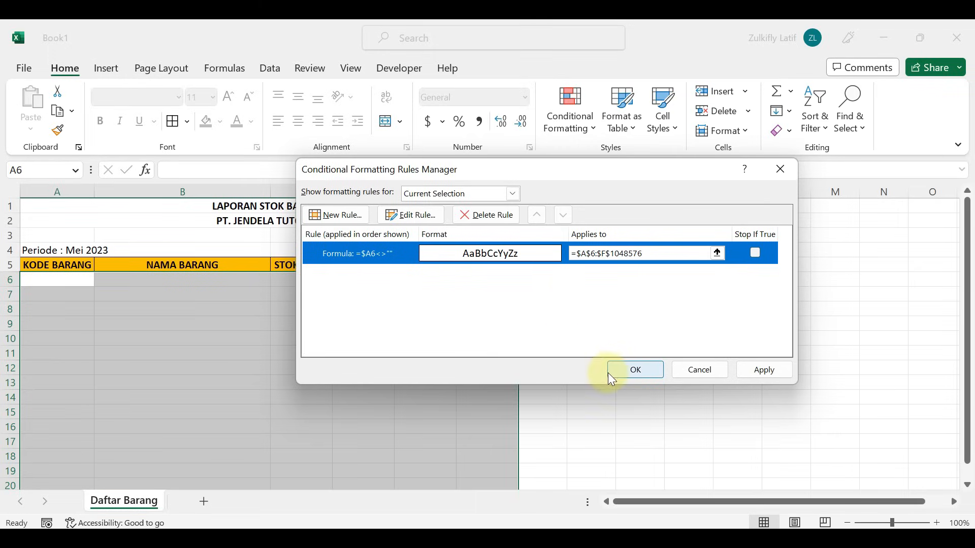
pyautogui.click(624, 374)
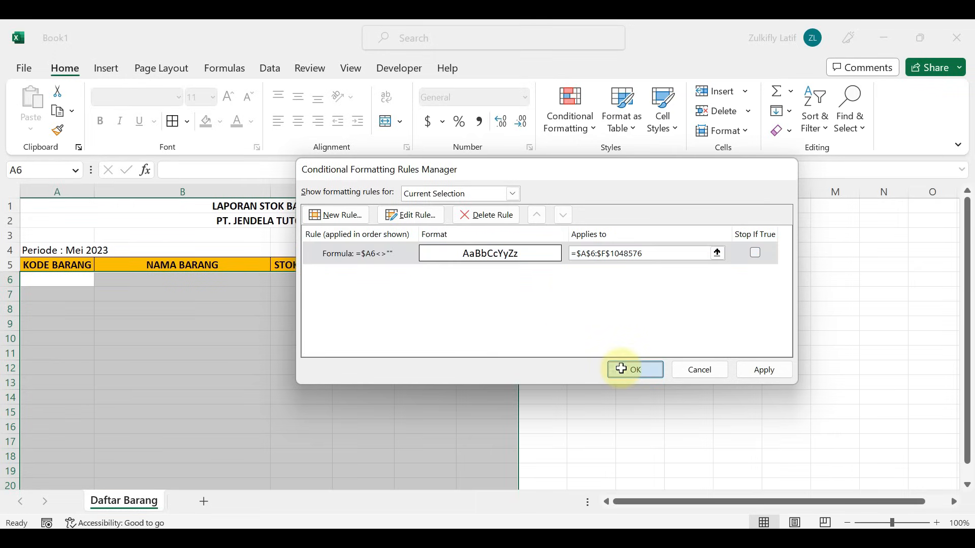
# Enter the item codes A001 in cell A6 and A002 in cell A7
pyautogui.click(90, 280)
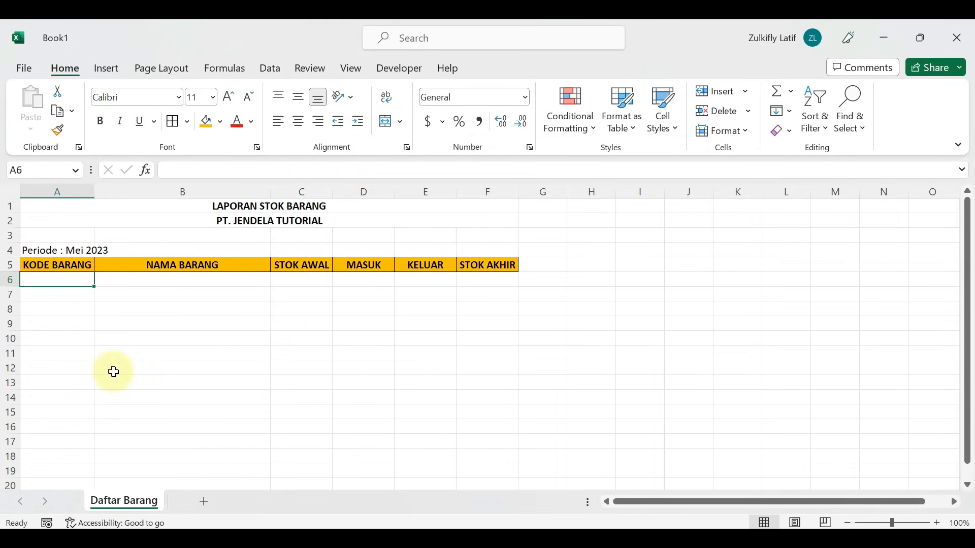
pyautogui.write('A001')
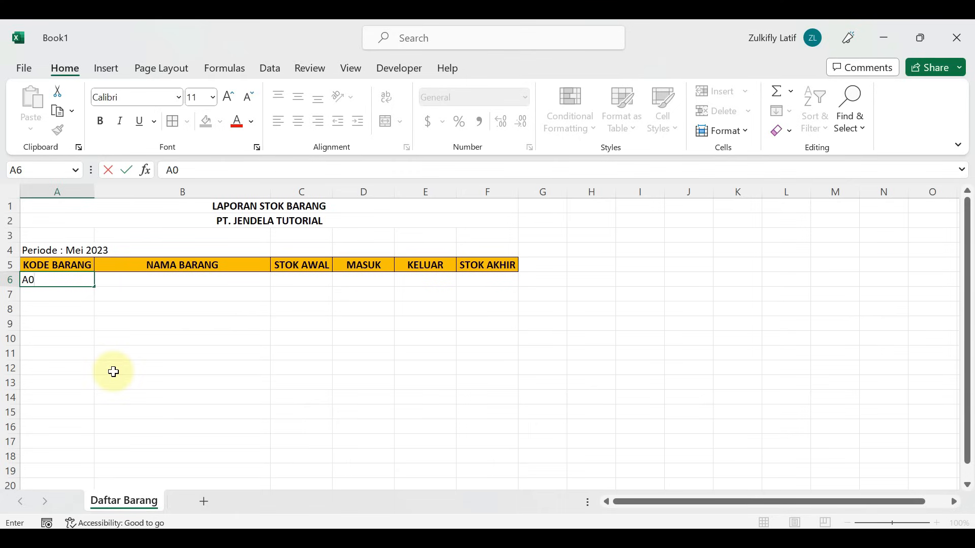
pyautogui.press('Return')
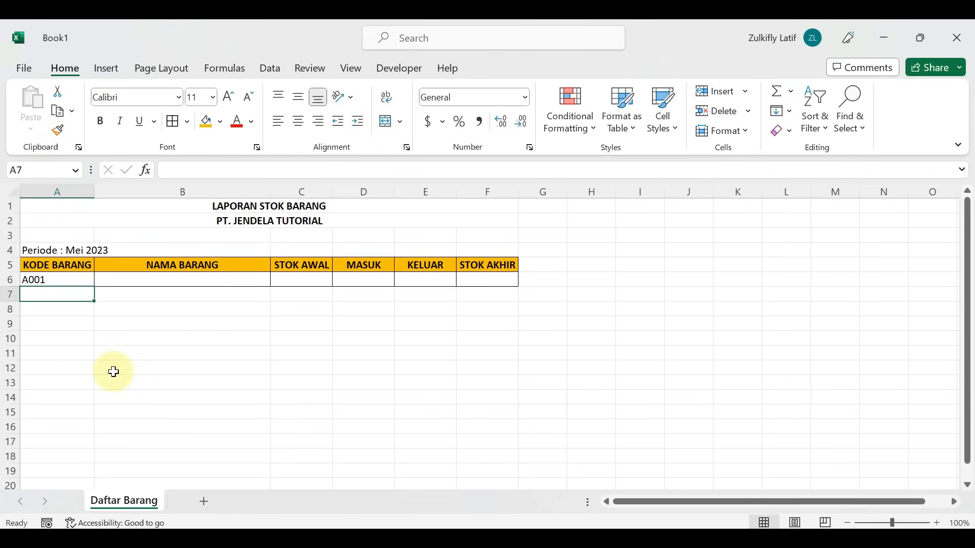
pyautogui.click(138, 380)
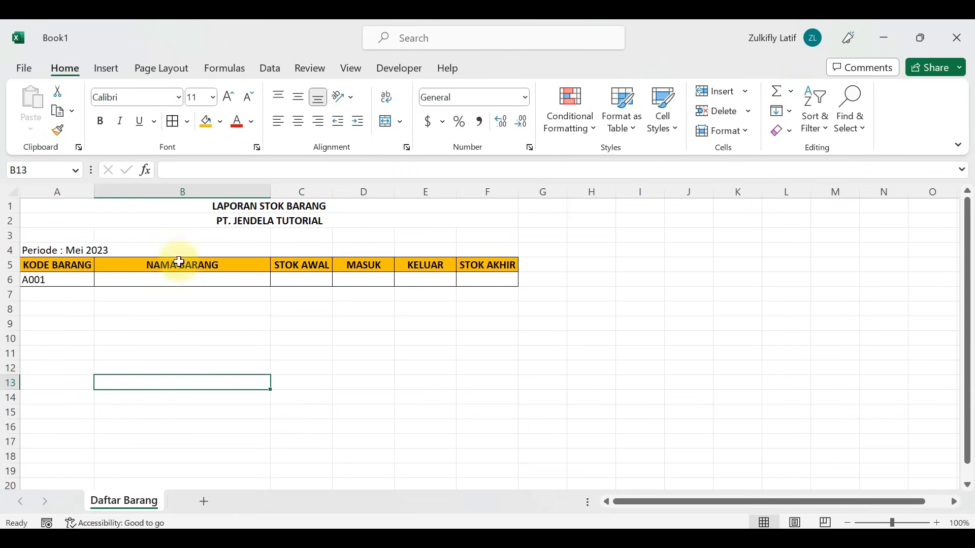
pyautogui.click(88, 299)
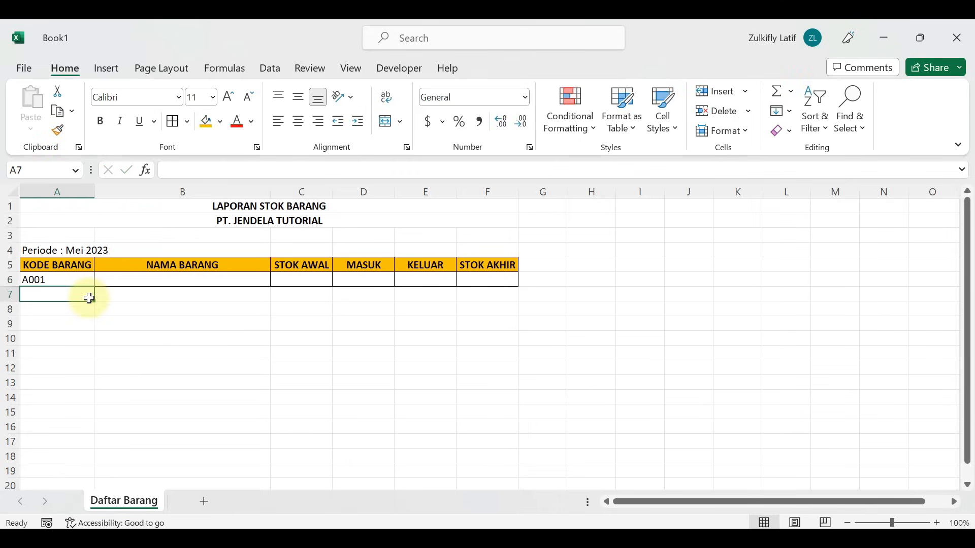
pyautogui.write('A002')
pyautogui.press('Return')
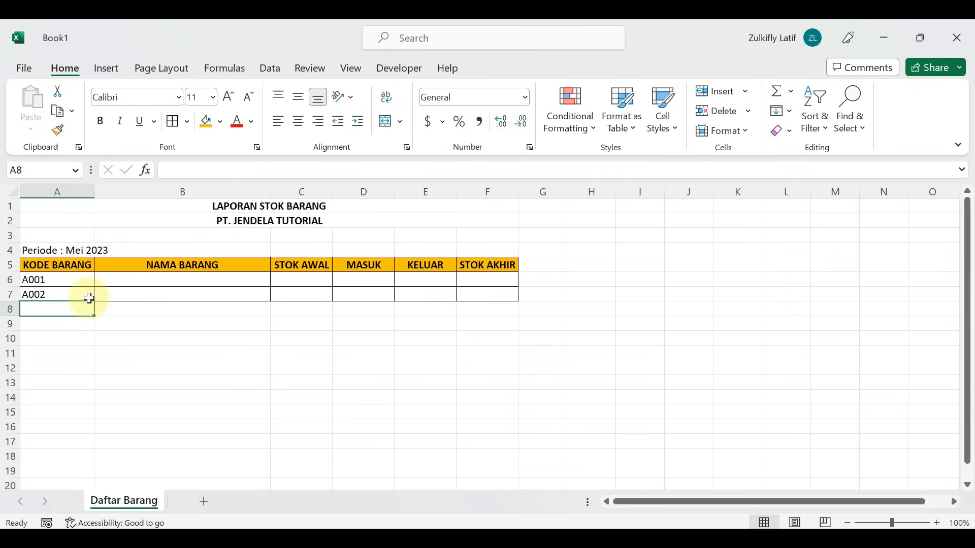
# Test the border rule by entering A010 in column A of the sheet's last row, and undo the entry
pyautogui.click(70, 366)
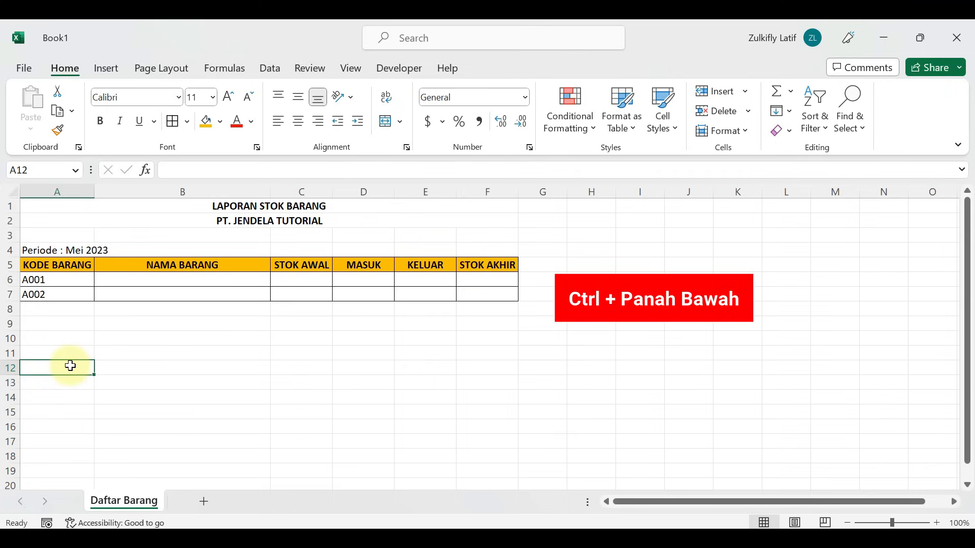
pyautogui.hotkey('ctrl', 'Down')
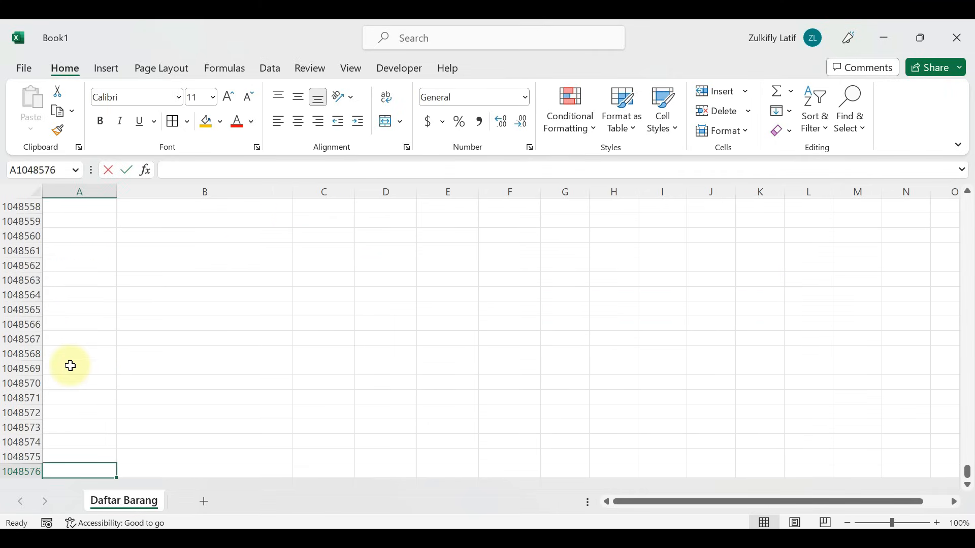
pyautogui.write('A010')
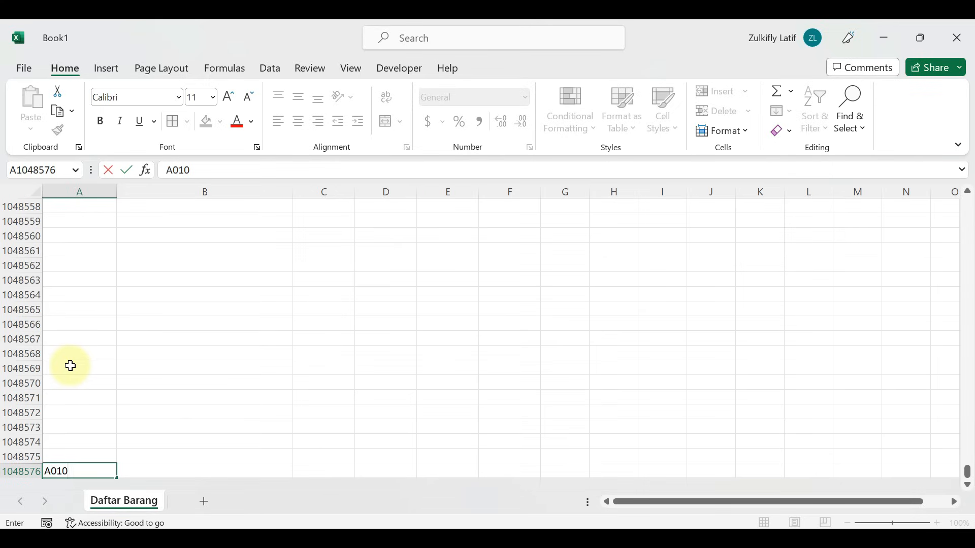
pyautogui.press('Return')
pyautogui.click(152, 382)
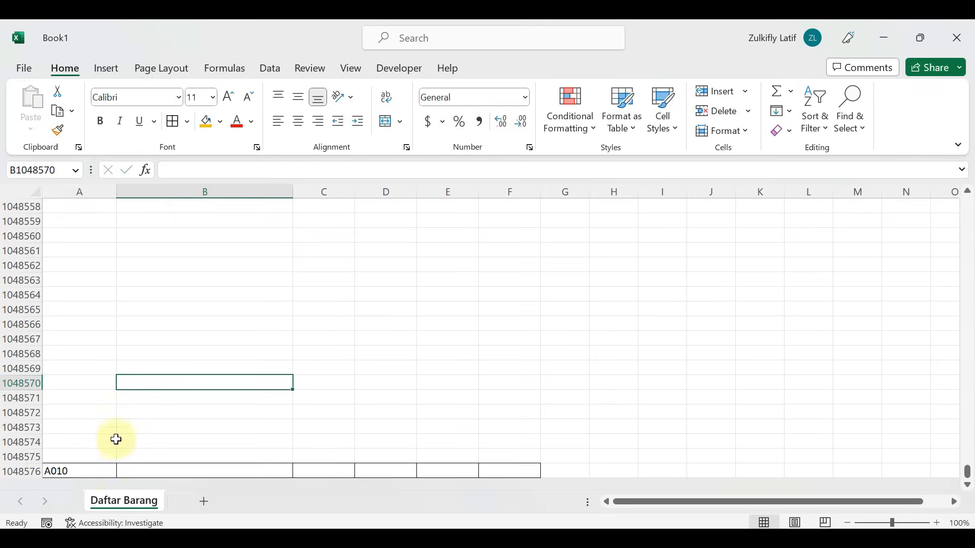
pyautogui.click(82, 469)
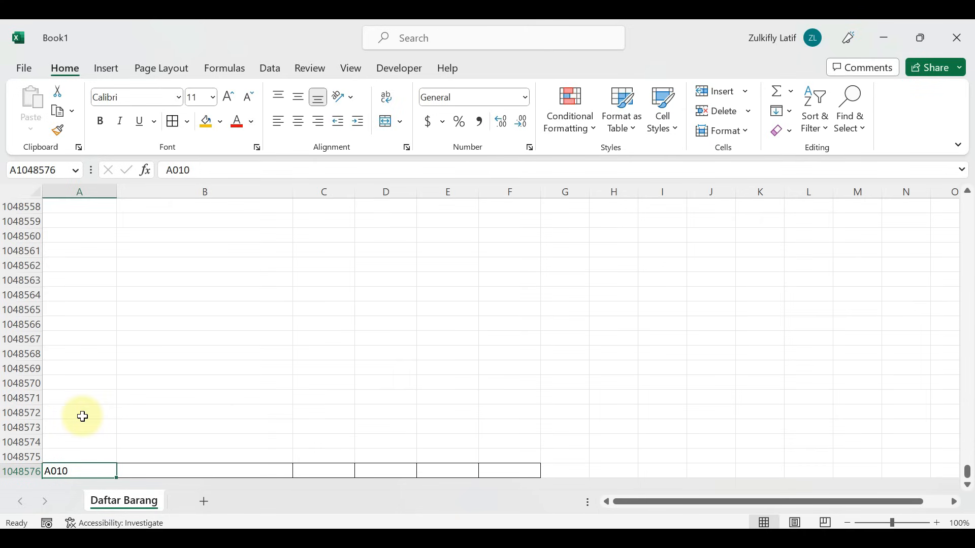
pyautogui.hotkey('ctrl', 'z')
pyautogui.hotkey('ctrl', 'z')
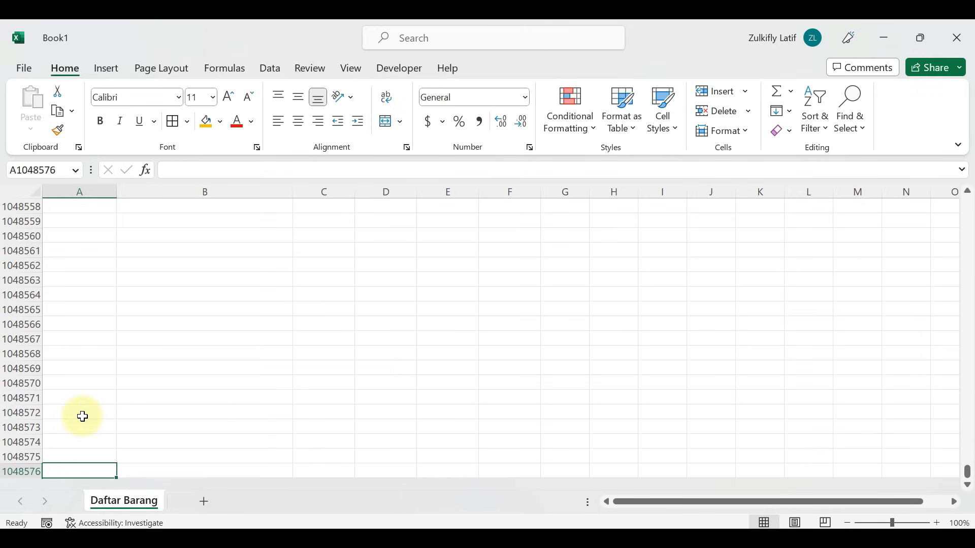
# Fill in the remaining item codes A003 to A010 in cells A8:A15
pyautogui.hotkey('ctrl', 'Home')
pyautogui.press('Down')
pyautogui.press('Down')
pyautogui.press('Down')
pyautogui.press('Down')
pyautogui.press('Down')
pyautogui.press('Down')
pyautogui.press('Down')
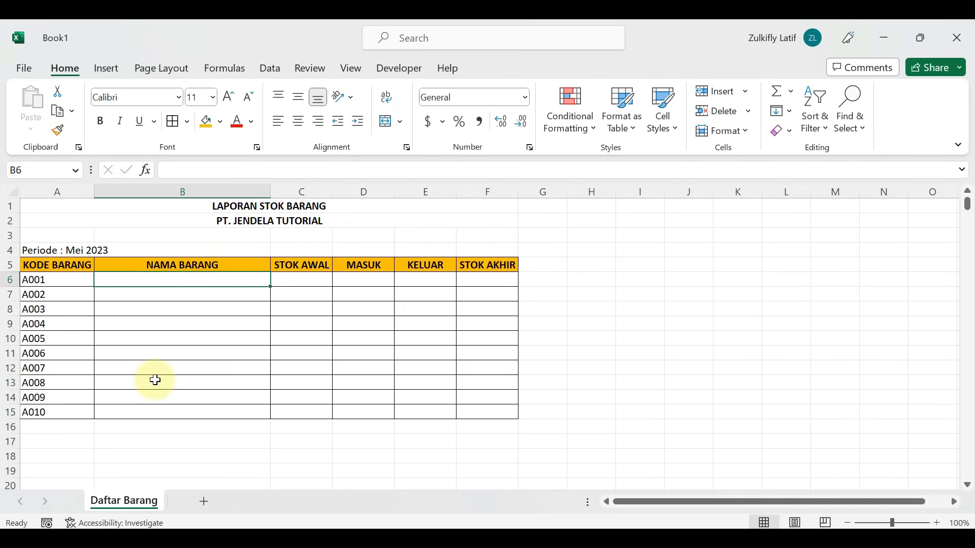
# Enter the item names SABUN MANDI, PEWANGI PAKAIAN, SHAMPO, PASTA GIGI, TISSU, PARFUM, SABUN CUCI PIRING, PEMBERSIH KLOSET, CAIRAN PEMUTIH and MINYAK RAMBUT in B6:B15
pyautogui.write('SABUN MANDI')
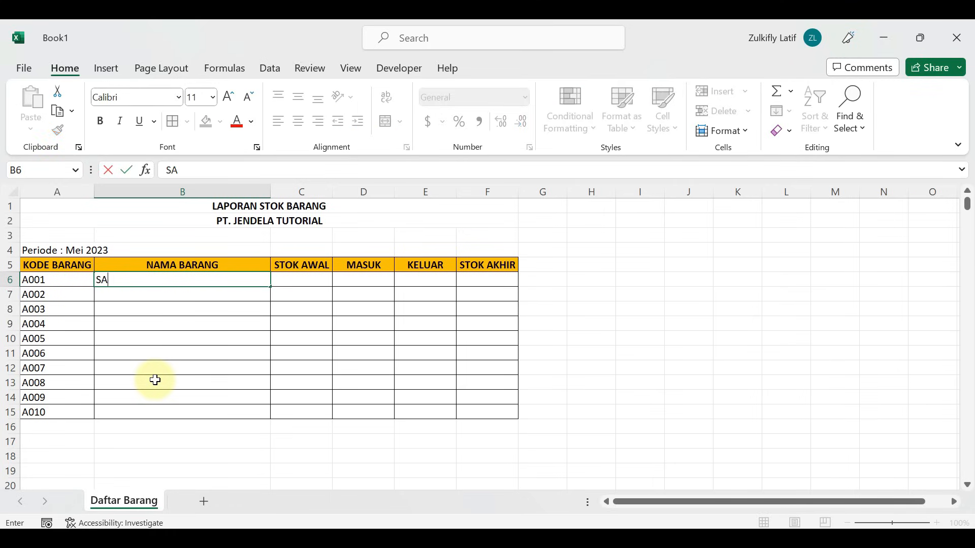
pyautogui.press('Return')
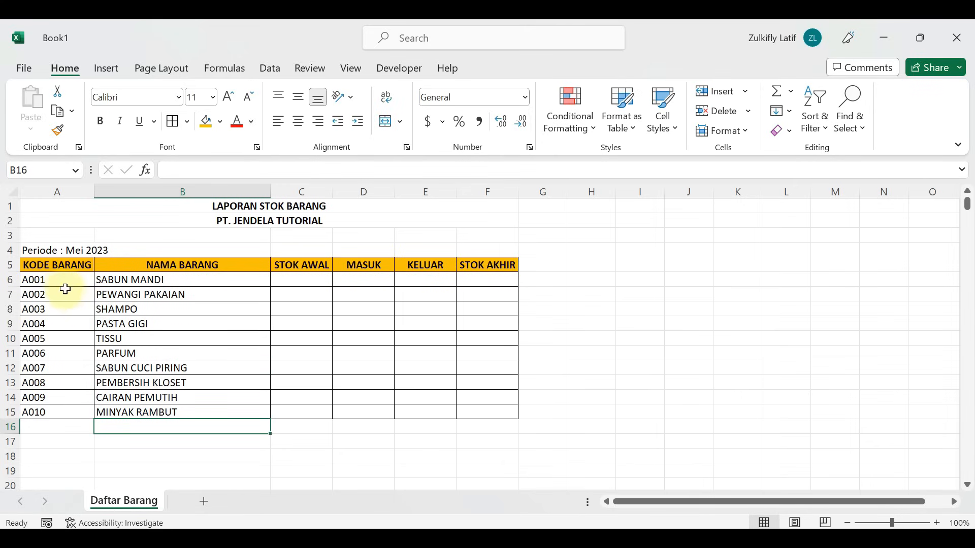
# Center the item codes horizontally in column A, from A6 down to the sheet's last row
pyautogui.moveTo(65, 283); pyautogui.dragTo(68, 409)
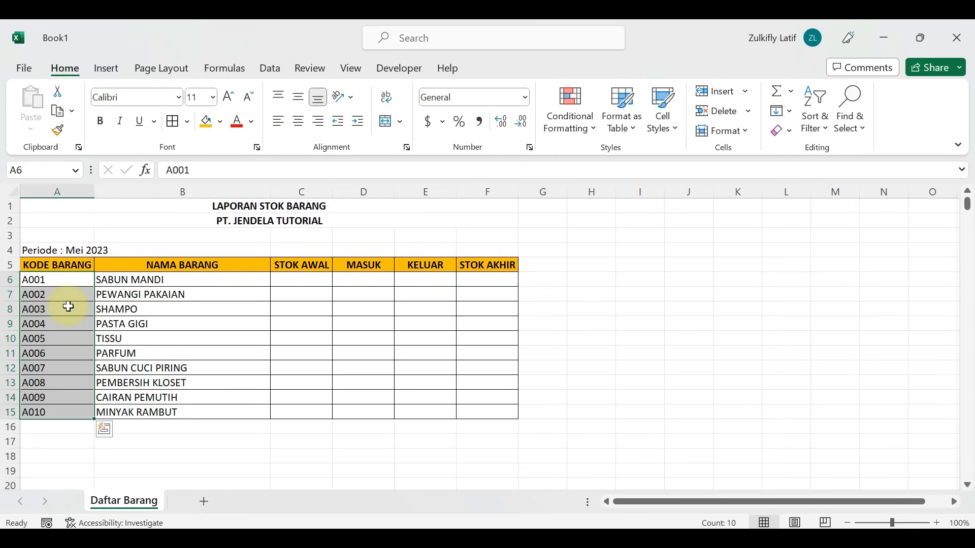
pyautogui.hotkey('ctrl', 'q')
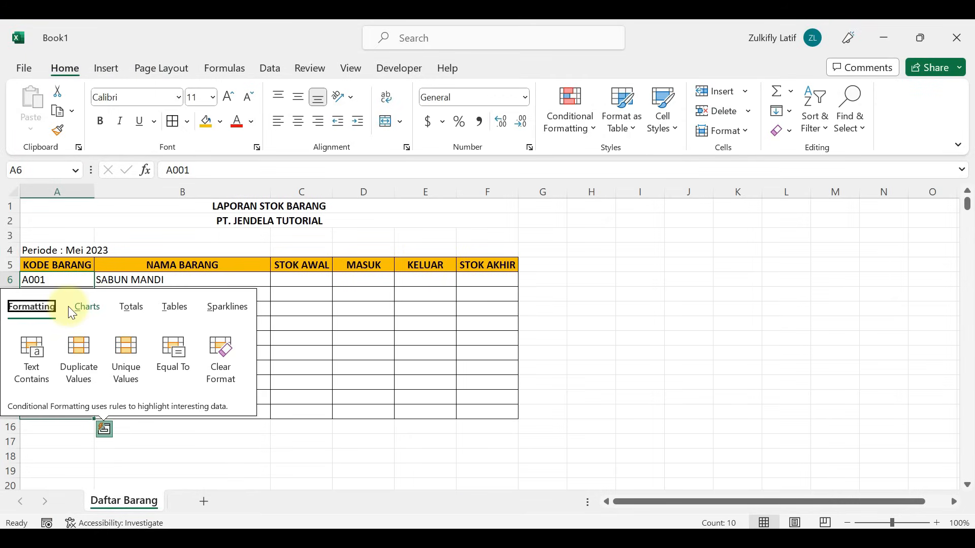
pyautogui.press('Escape')
pyautogui.hotkey('ctrl', 'shift', 'Down')
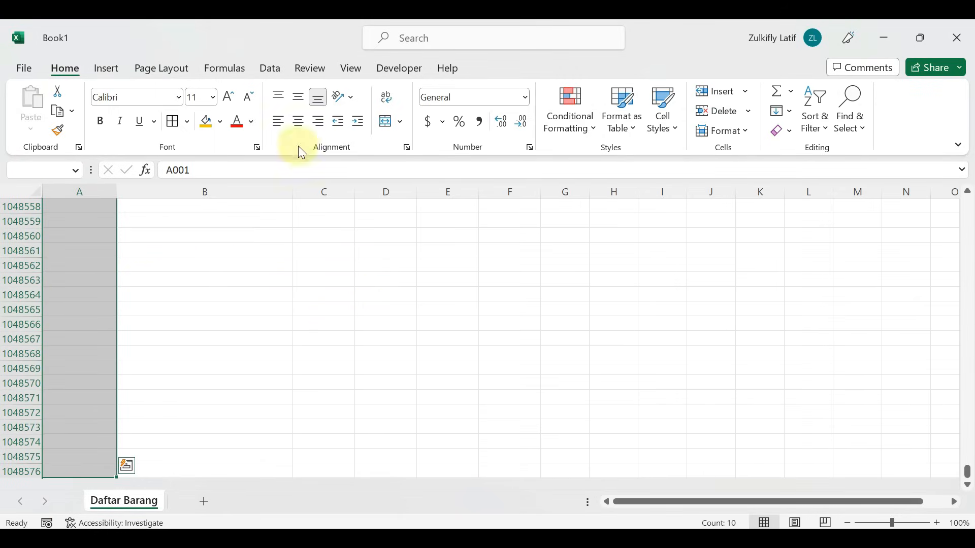
pyautogui.click(300, 124)
pyautogui.hotkey('ctrl', 'shift', 'Up')
# Enter an opening stock of 100 in C6 and copy it down through C15
pyautogui.press('Right')
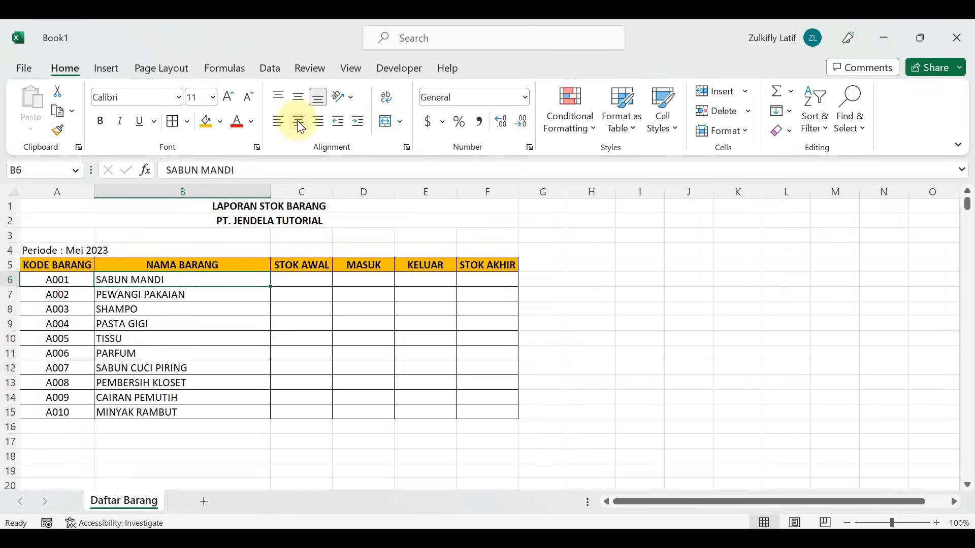
pyautogui.press('Right')
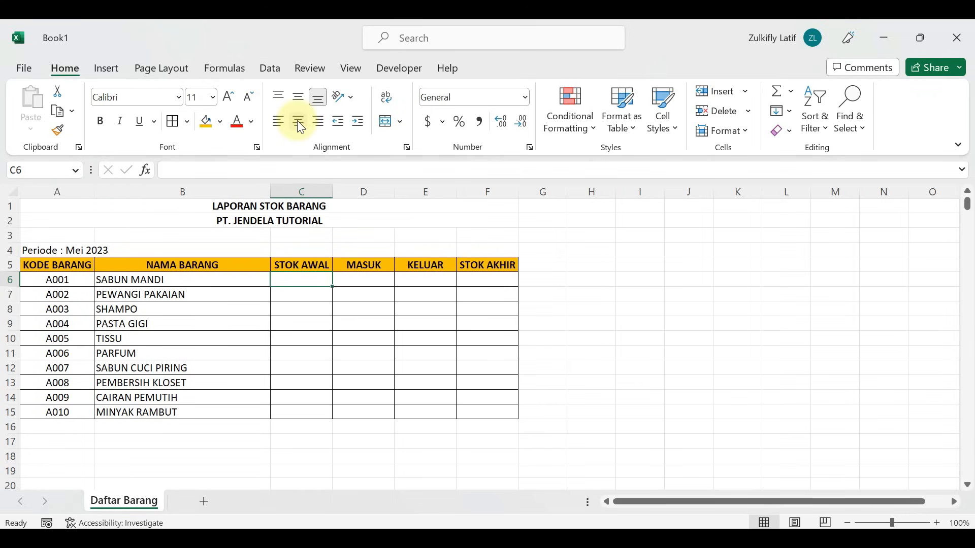
pyautogui.write('100')
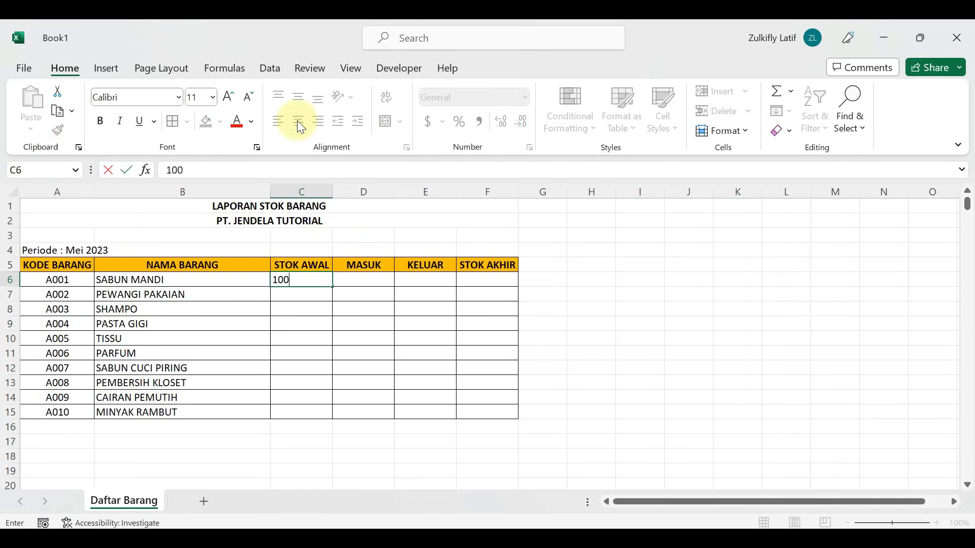
pyautogui.press('Return')
pyautogui.click(322, 279)
pyautogui.moveTo(332, 286); pyautogui.dragTo(310, 414)
pyautogui.click(366, 295)
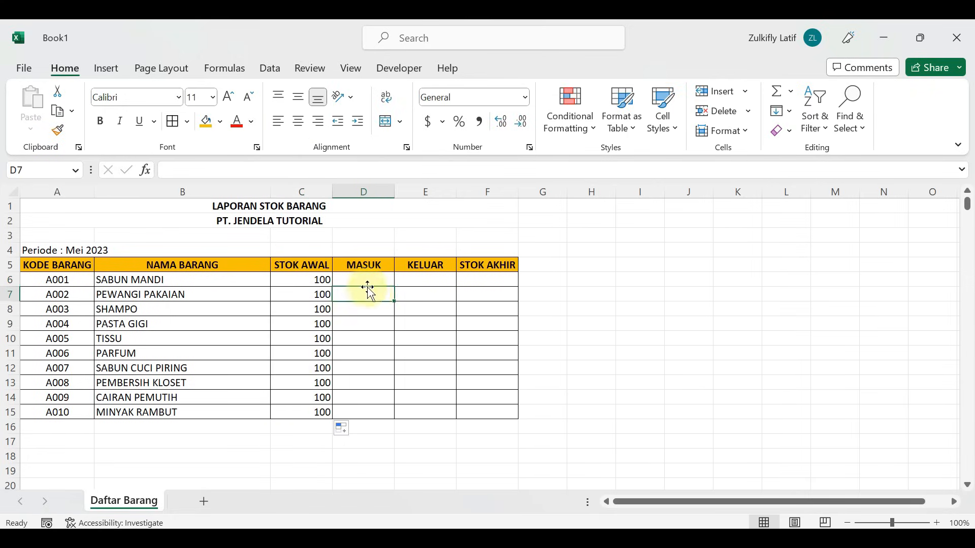
pyautogui.click(379, 283)
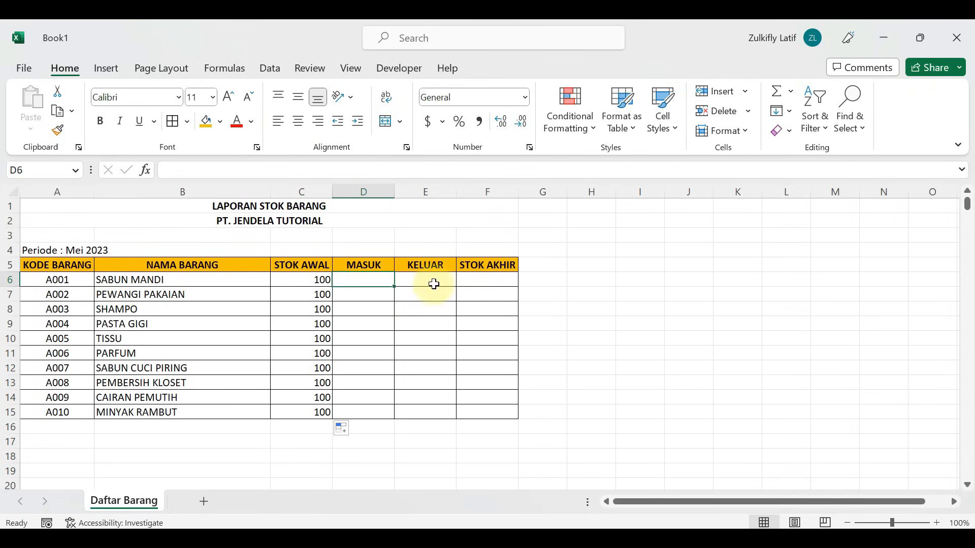
pyautogui.click(486, 278)
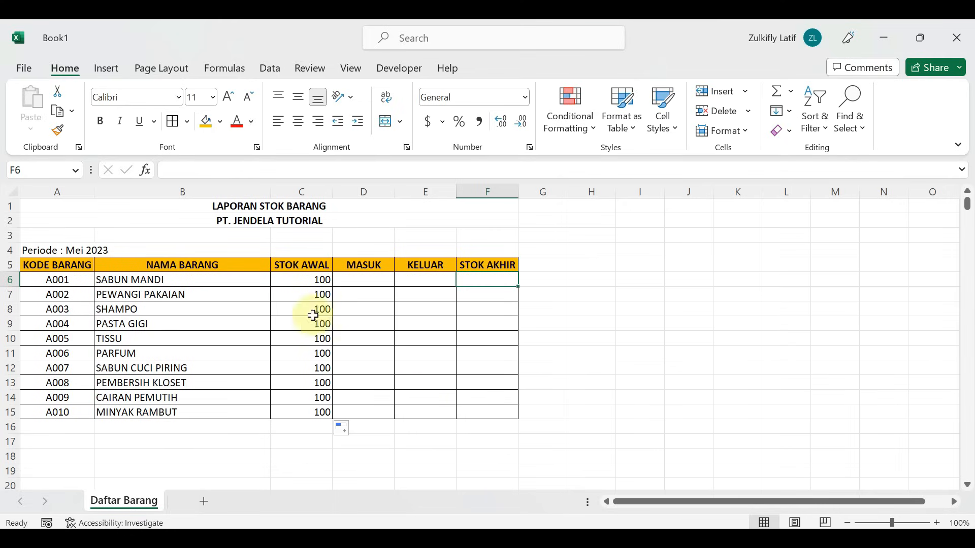
pyautogui.click(235, 207)
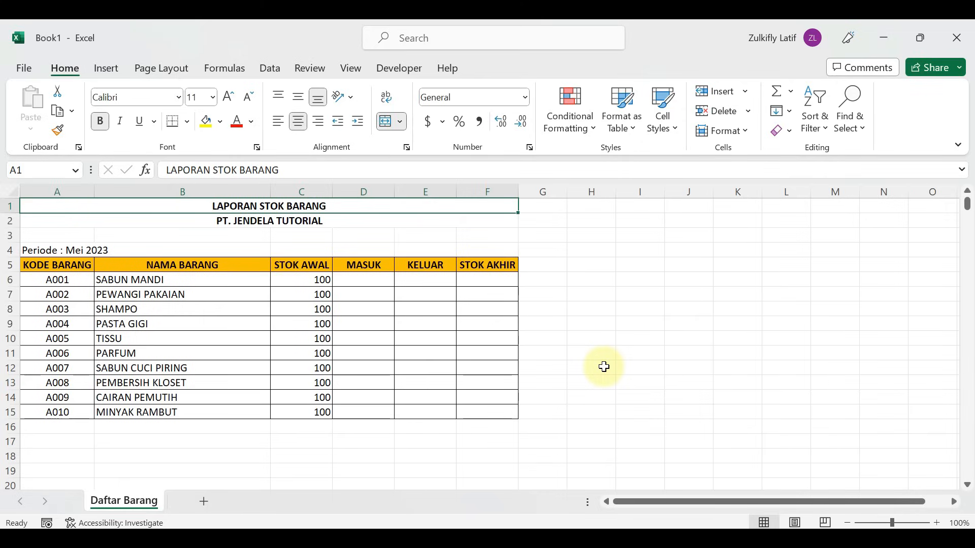
# Add a new worksheet after Daftar Barang and name it "Barang Masuk"
pyautogui.click(209, 501)
pyautogui.rightClick(196, 499)
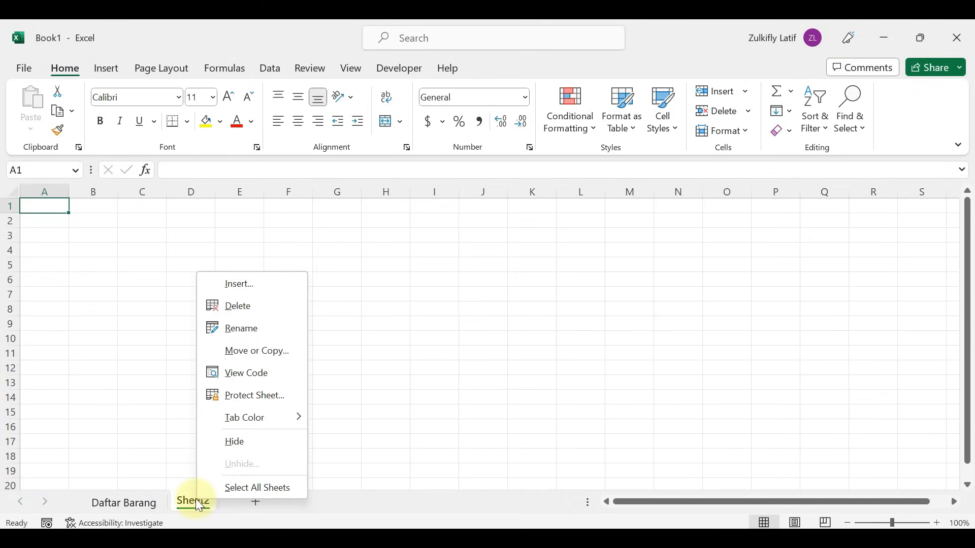
pyautogui.click(250, 336)
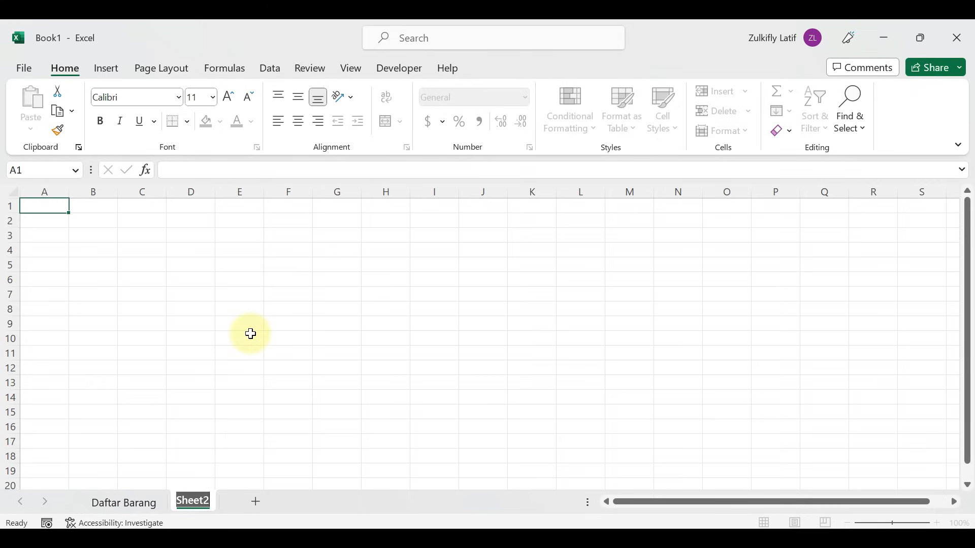
pyautogui.write('Barang Masuk')
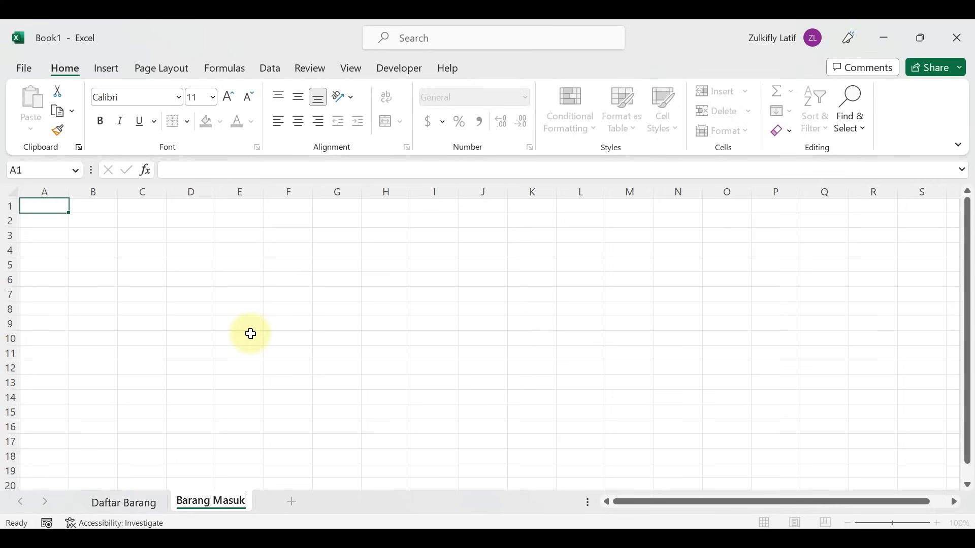
pyautogui.press('Return')
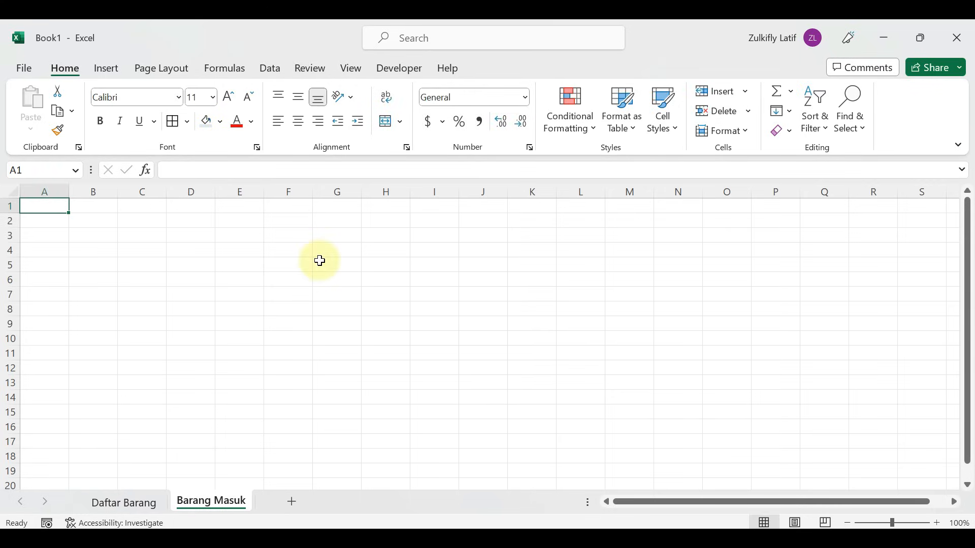
# Enter the titles DAFTAR BARANG MASUK in A1 and PT. JENDELA TUTORIAL in A2, and "Periode : Mei 2023" in A4
pyautogui.write('DAFTA')
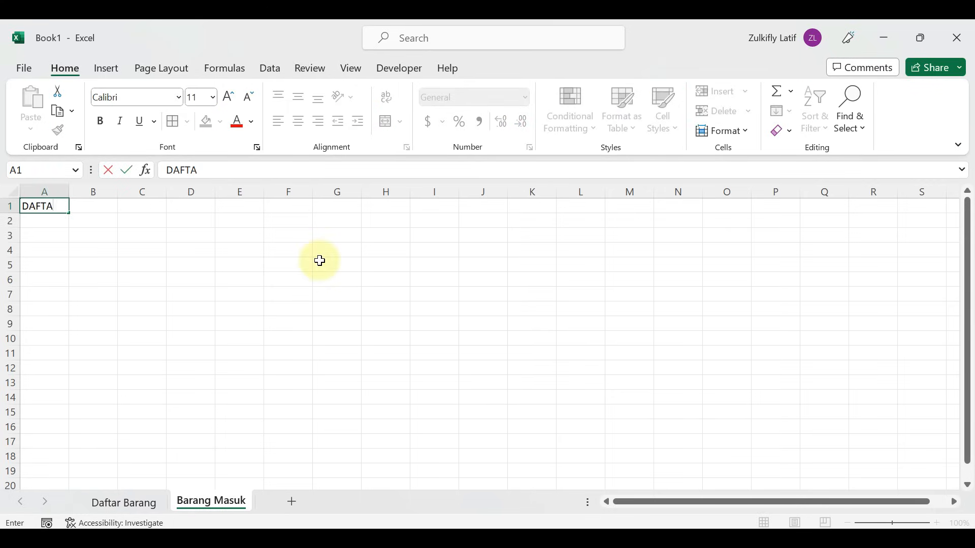
pyautogui.write('R BARANG MASUK')
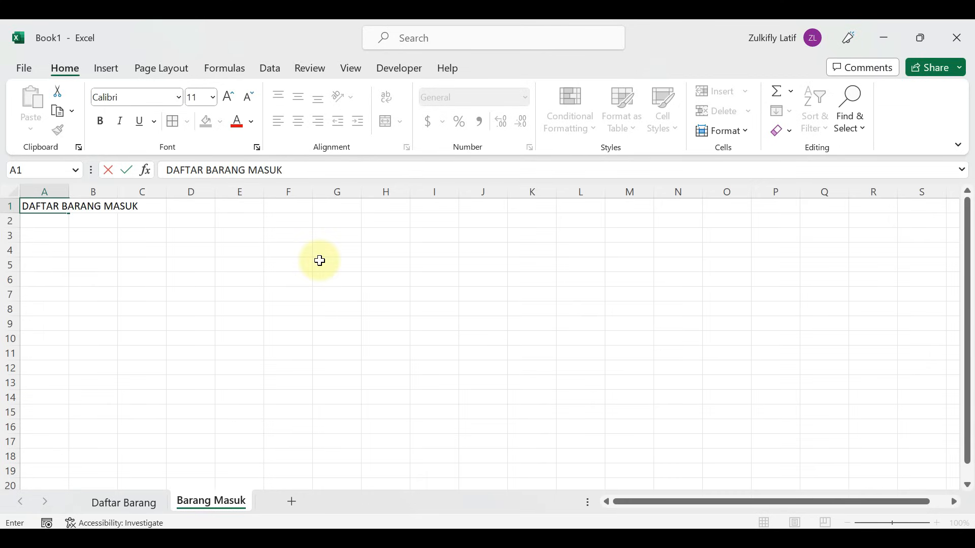
pyautogui.press('Return')
pyautogui.write('PT.')
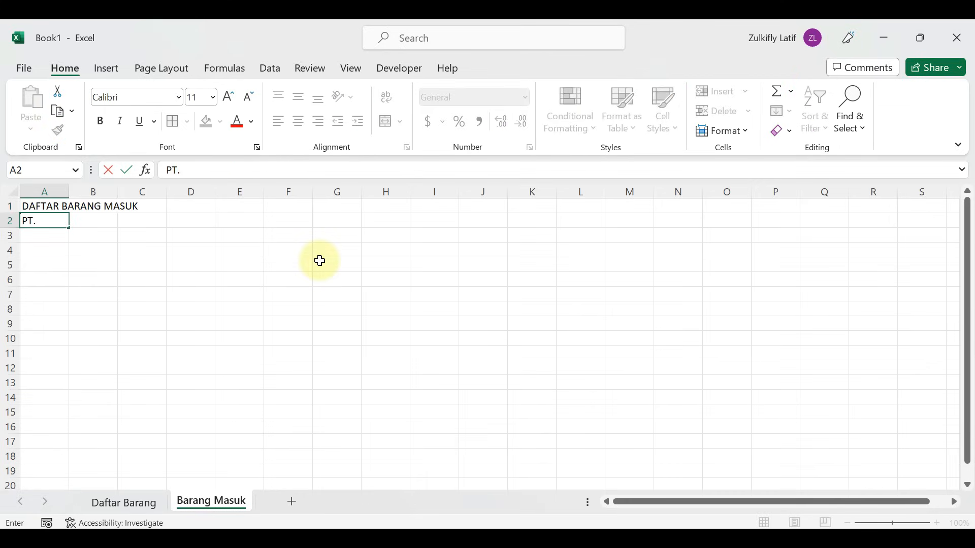
pyautogui.write(' JENDELA TUTORIAL')
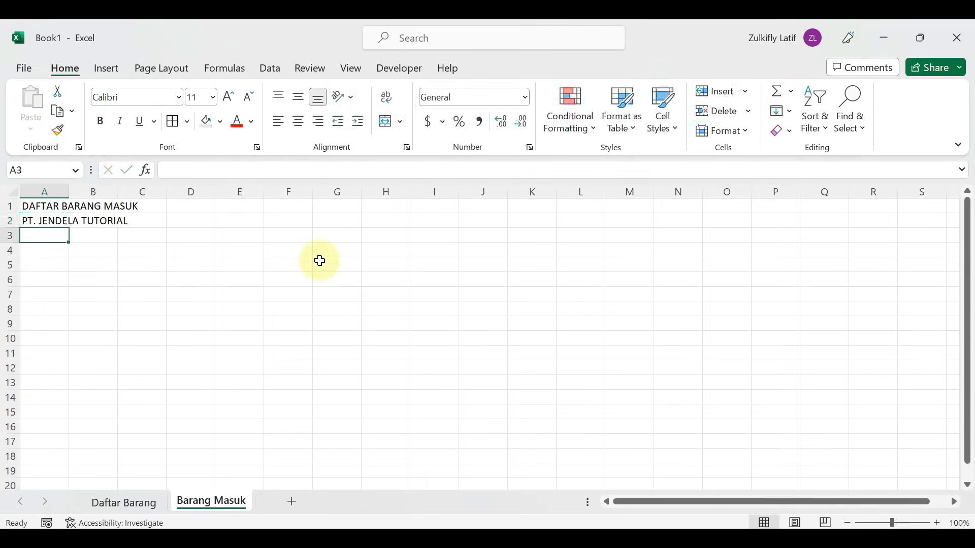
pyautogui.press('Down')
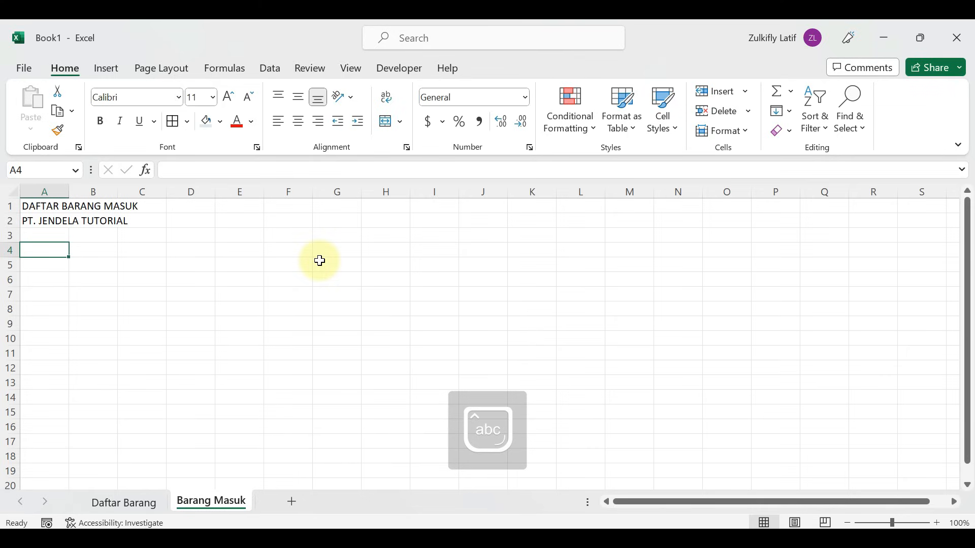
pyautogui.write('Periode : Mei 2023')
pyautogui.press('Return')
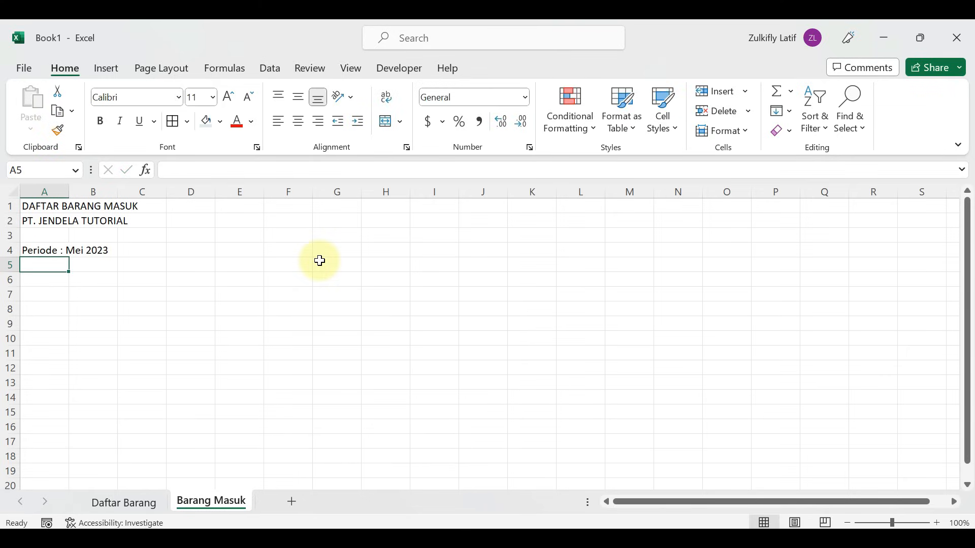
# Enter the headers TANGGAL, KODE BARANG, NAMA BARANG and JUMLAH MASUK in A5:D5, and widen columns A to D, making C the widest
pyautogui.write('TANGGAL')
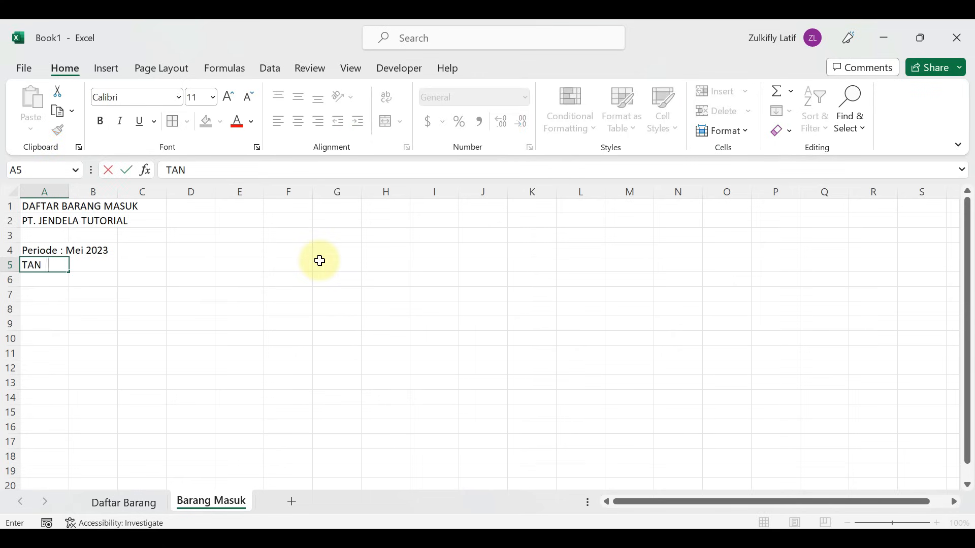
pyautogui.press('Tab')
pyautogui.write('KODE')
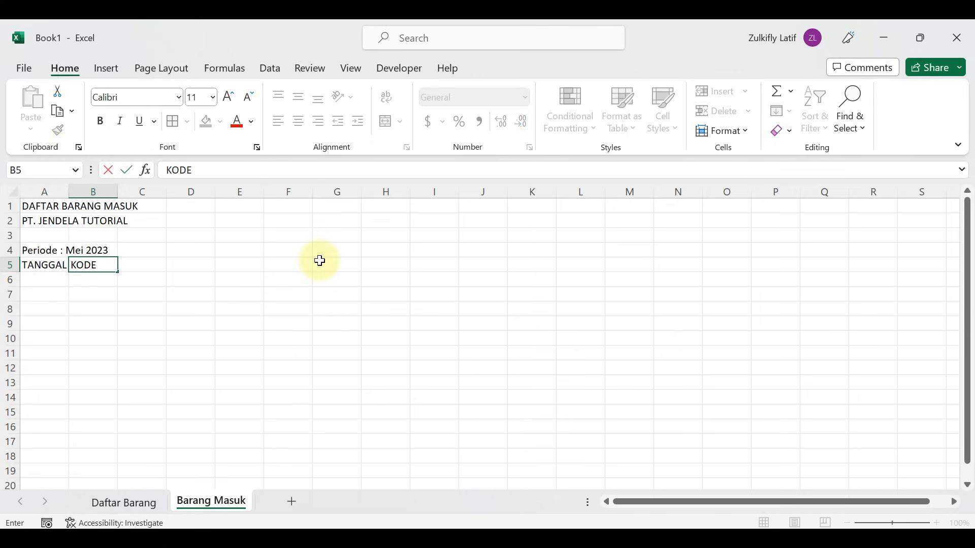
pyautogui.write(' BARANG')
pyautogui.press('Tab')
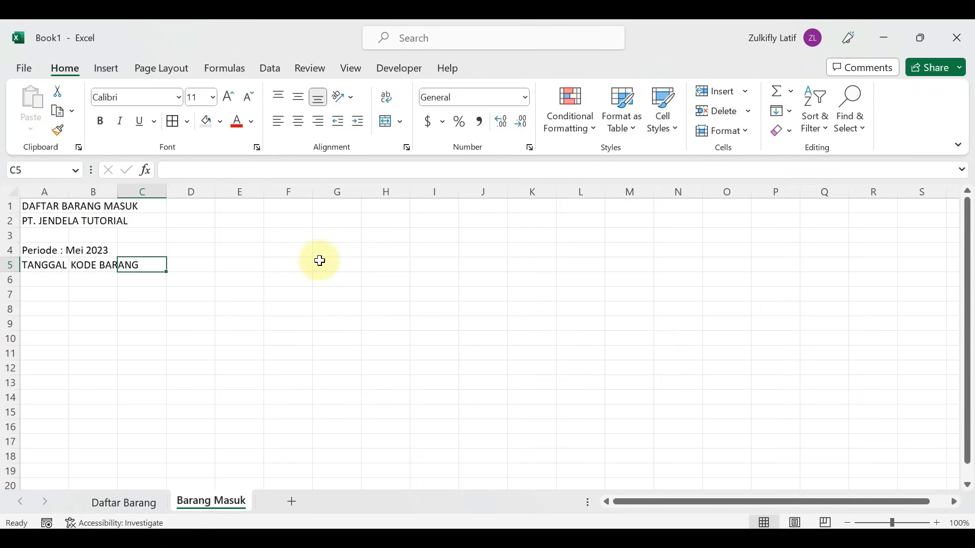
pyautogui.write('NAMA BARANG')
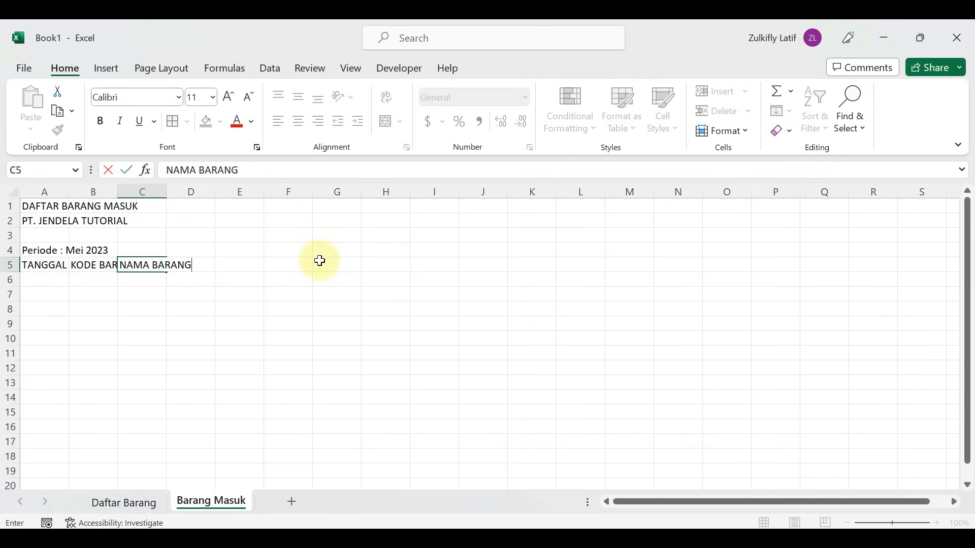
pyautogui.press('Tab')
pyautogui.write('JUM')
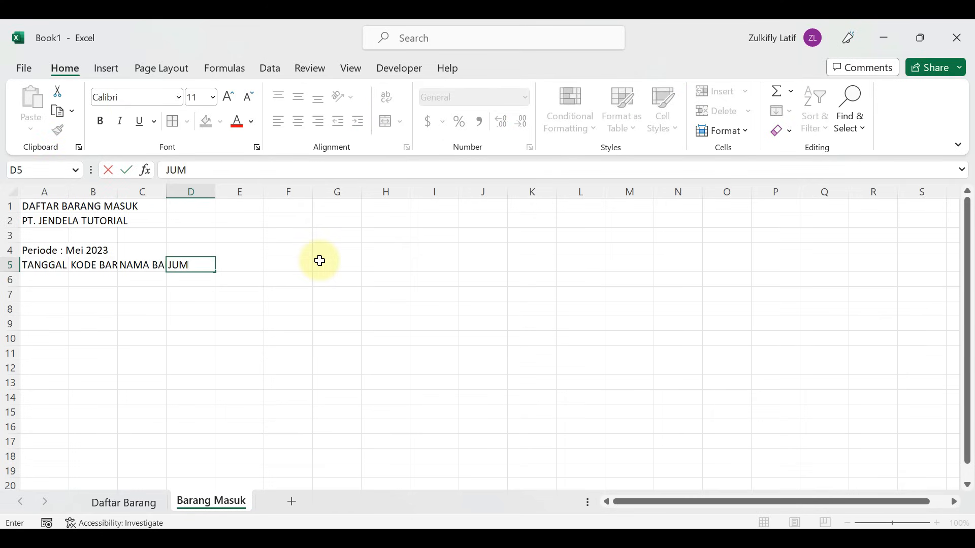
pyautogui.write('LAH MASUK')
pyautogui.press('Return')
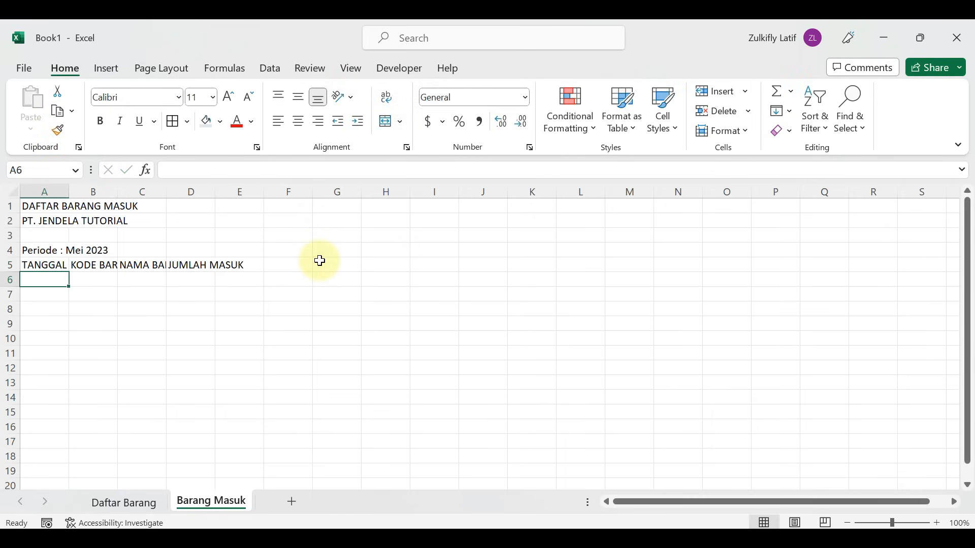
pyautogui.click(51, 268)
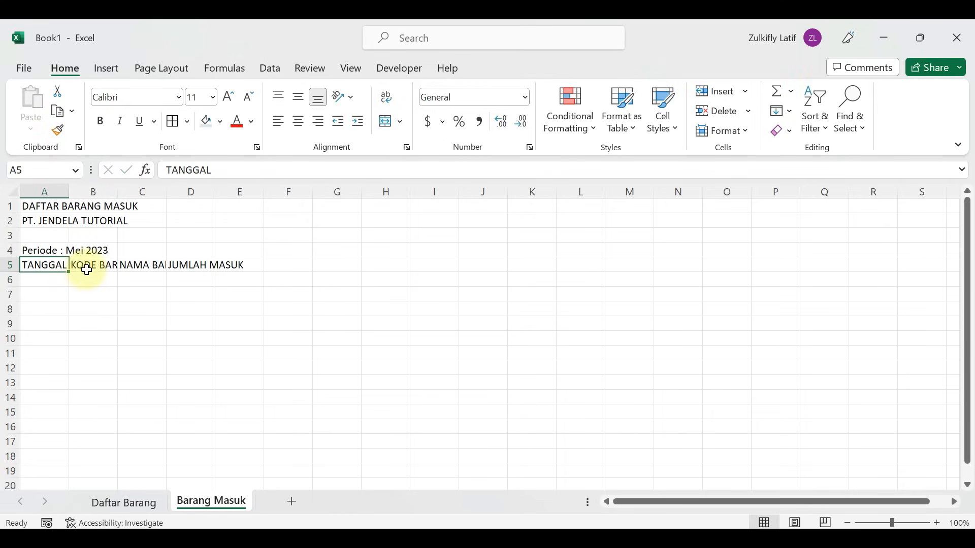
pyautogui.moveTo(68, 195); pyautogui.dragTo(72, 196)
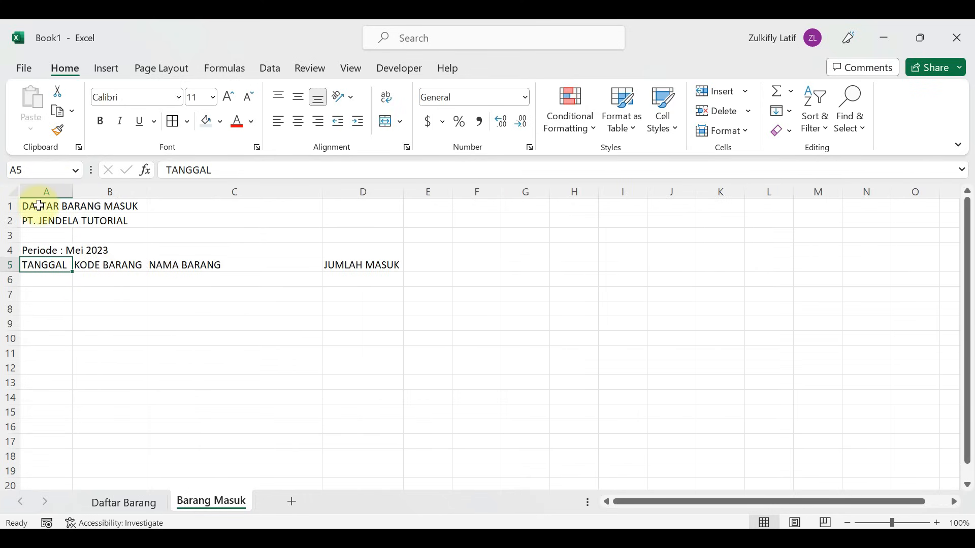
# Merge and center each of the two title lines across columns A to D in rows 1 and 2
pyautogui.click(39, 206)
pyautogui.moveTo(39, 206); pyautogui.dragTo(336, 206)
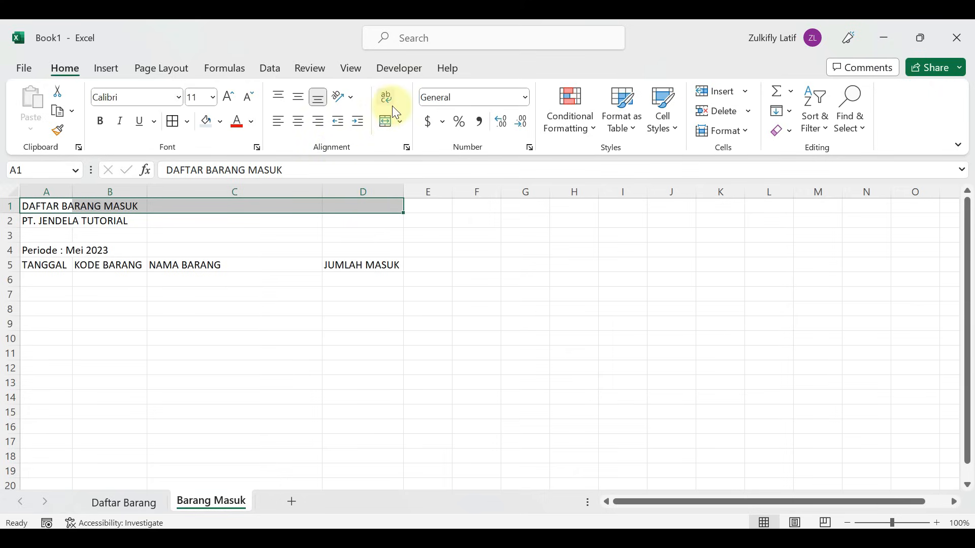
pyautogui.click(388, 121)
pyautogui.moveTo(46, 220); pyautogui.dragTo(343, 220)
pyautogui.click(395, 127)
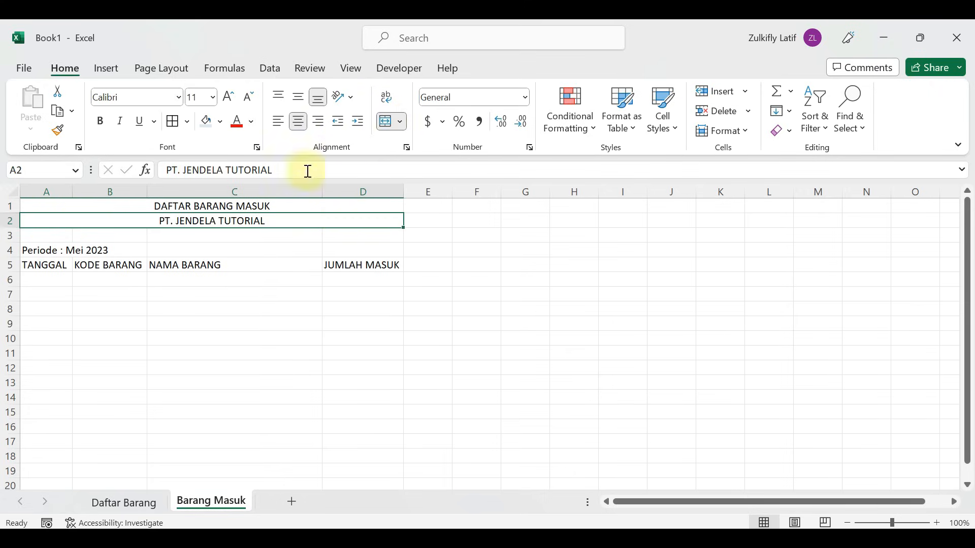
# Make the two title lines and the column headers in A5:D5 bold
pyautogui.moveTo(248, 209); pyautogui.dragTo(251, 218)
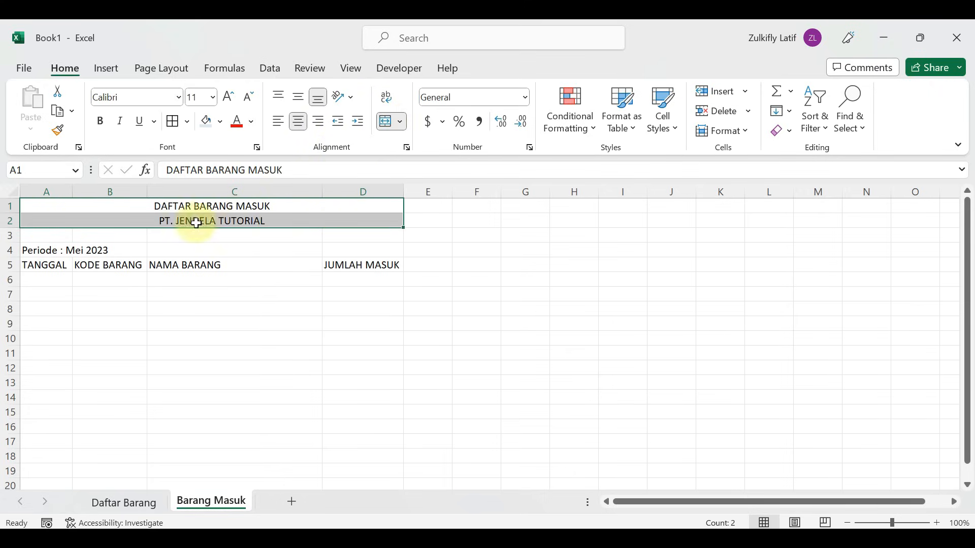
pyautogui.click(105, 121)
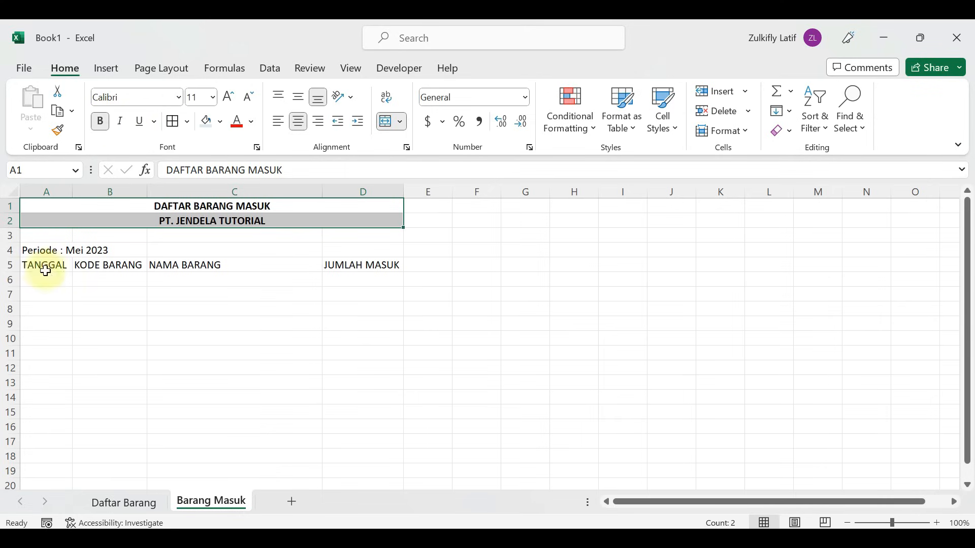
pyautogui.moveTo(39, 267); pyautogui.dragTo(356, 265)
pyautogui.click(100, 121)
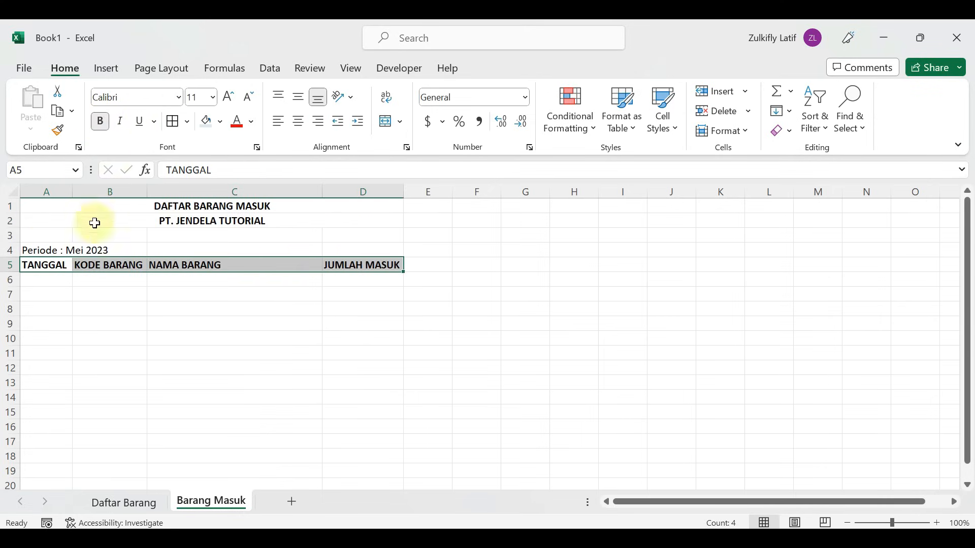
# Fill the header cells A5:D5 with light blue and give them all borders
pyautogui.click(221, 122)
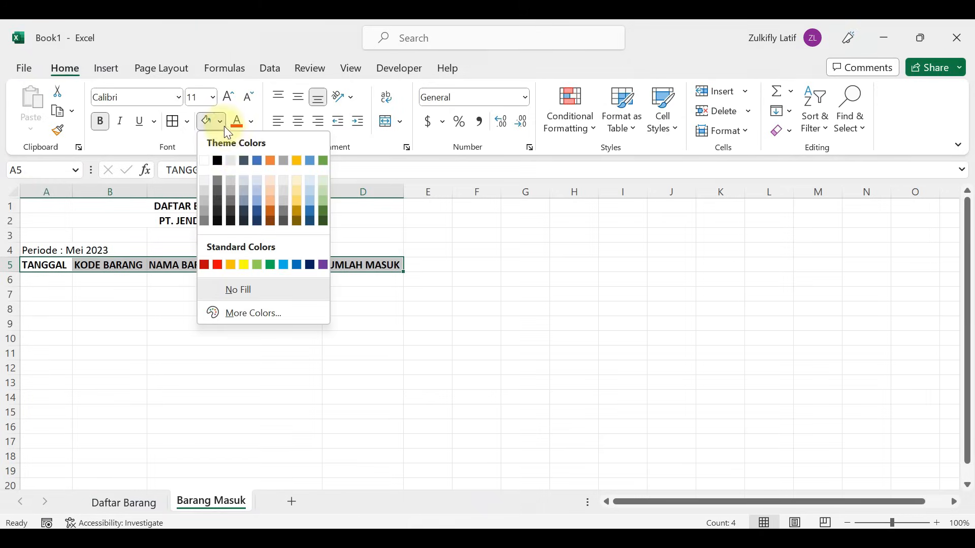
pyautogui.click(310, 183)
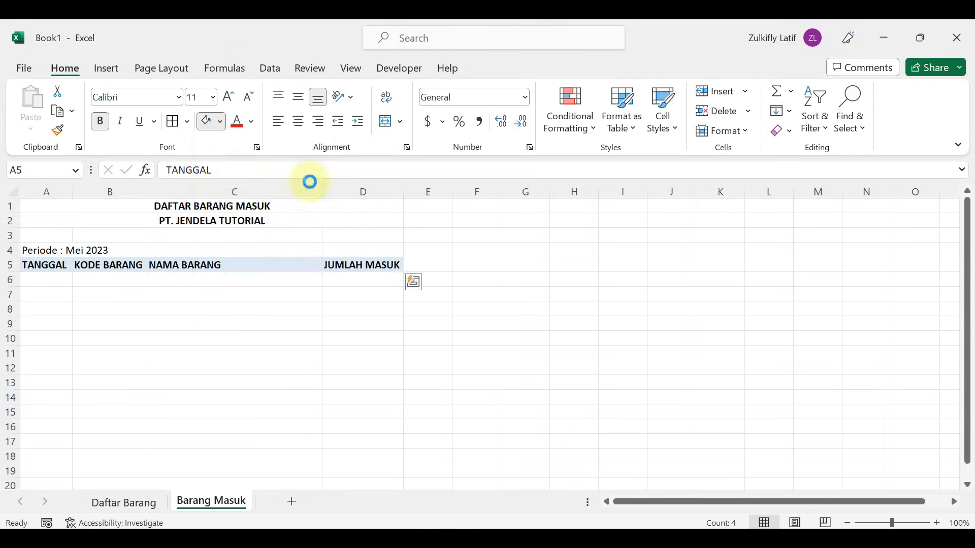
pyautogui.click(188, 124)
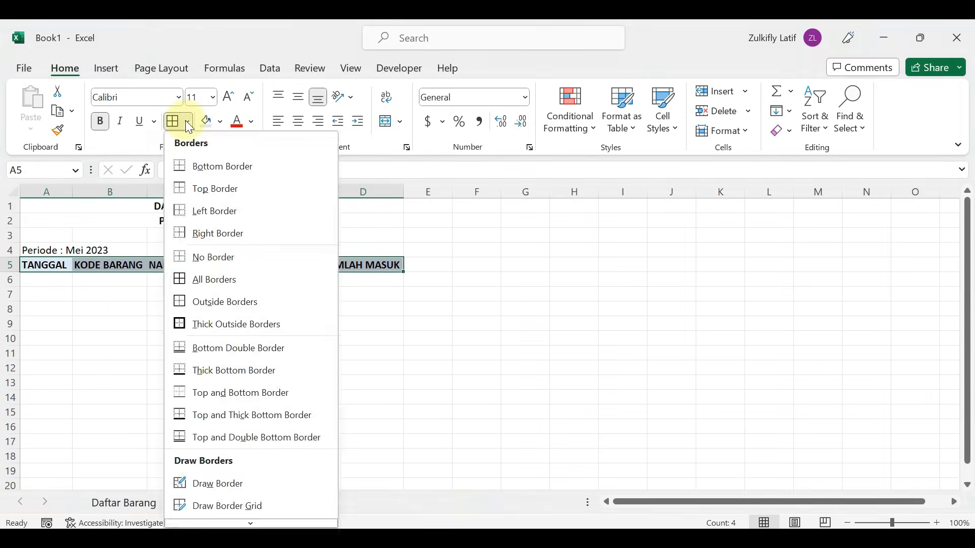
pyautogui.click(204, 283)
# Center the column headers in A5:D5 horizontally
pyautogui.click(190, 293)
pyautogui.moveTo(59, 265); pyautogui.dragTo(338, 264)
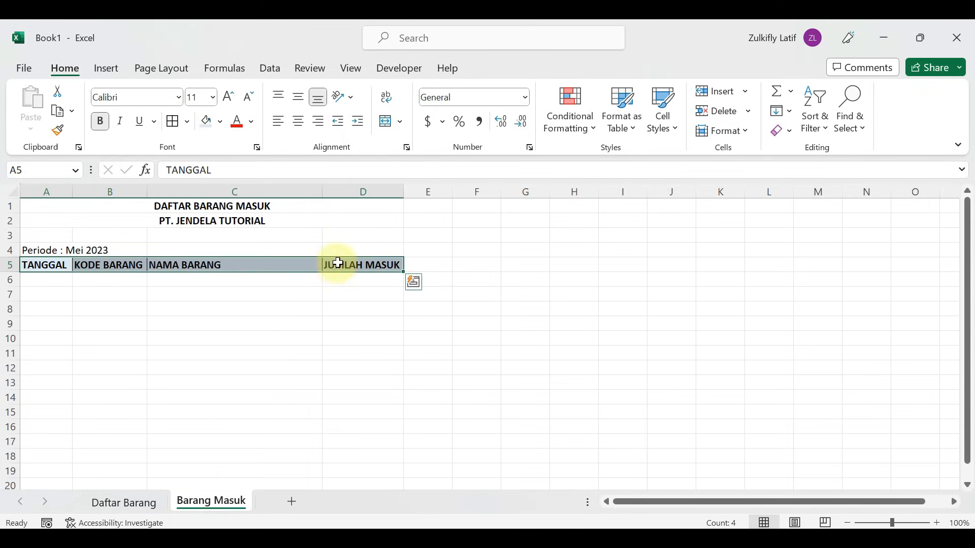
pyautogui.click(297, 122)
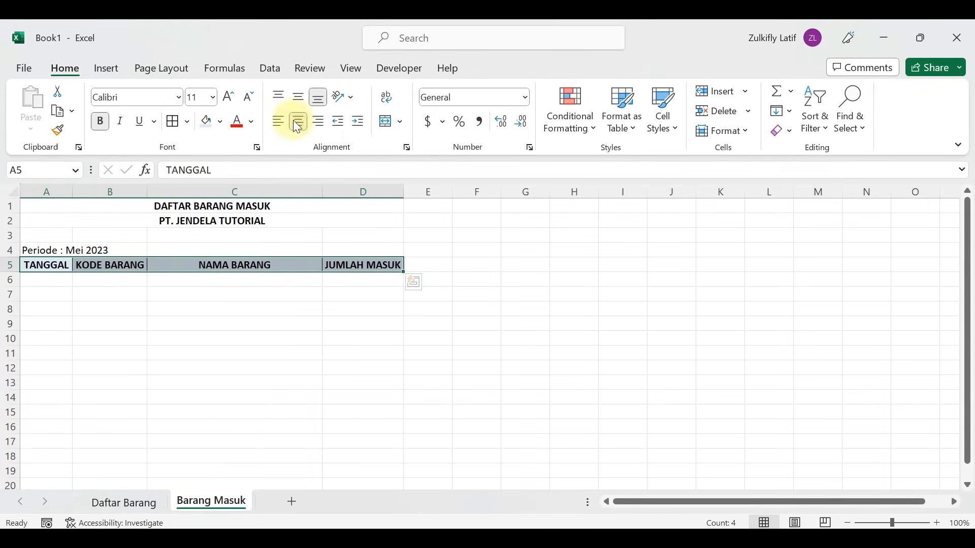
# Create a new formula-based conditional formatting rule for columns A to D, from row 6 down to the last sheet row
pyautogui.click(50, 281)
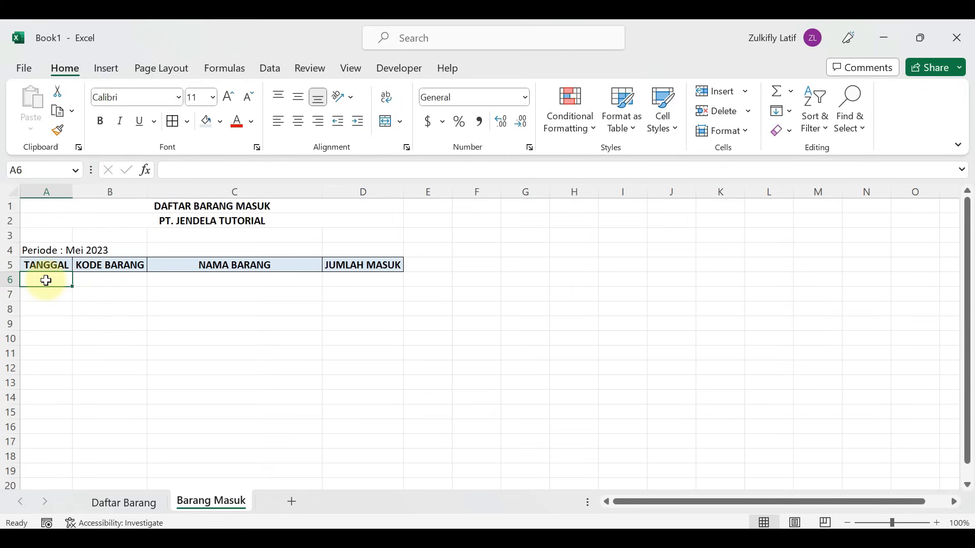
pyautogui.hotkey('shift', 'Right')
pyautogui.hotkey('shift', 'Right')
pyautogui.hotkey('shift', 'Right')
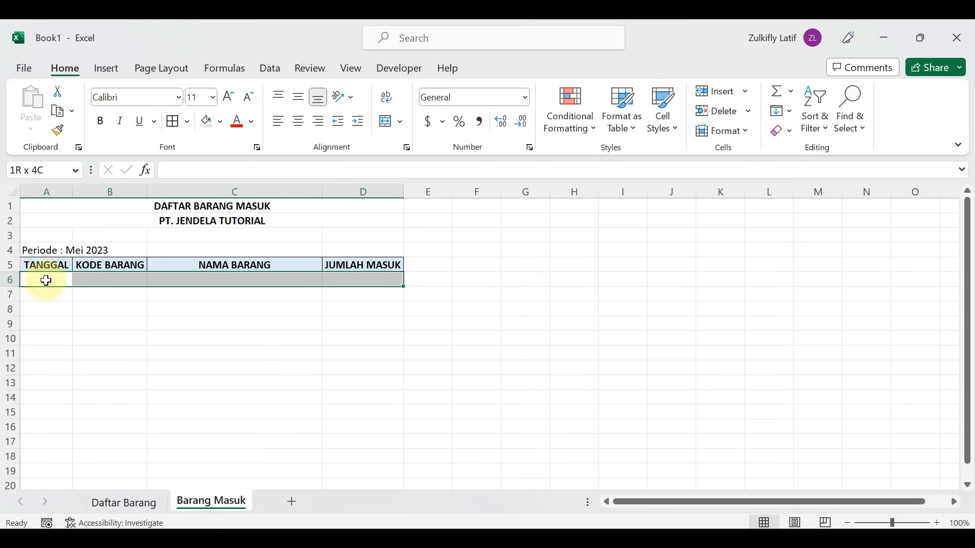
pyautogui.hotkey('ctrl', 'shift', 'Down')
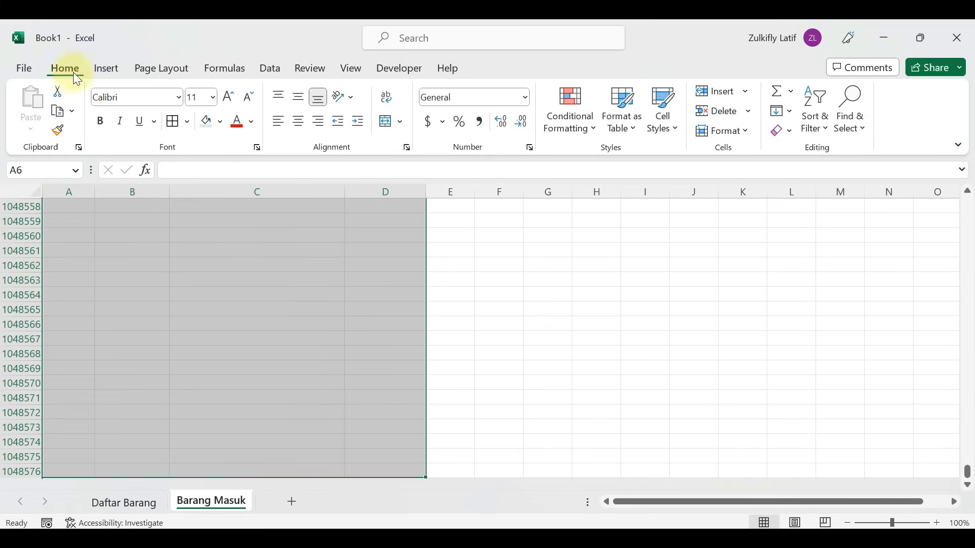
pyautogui.click(584, 127)
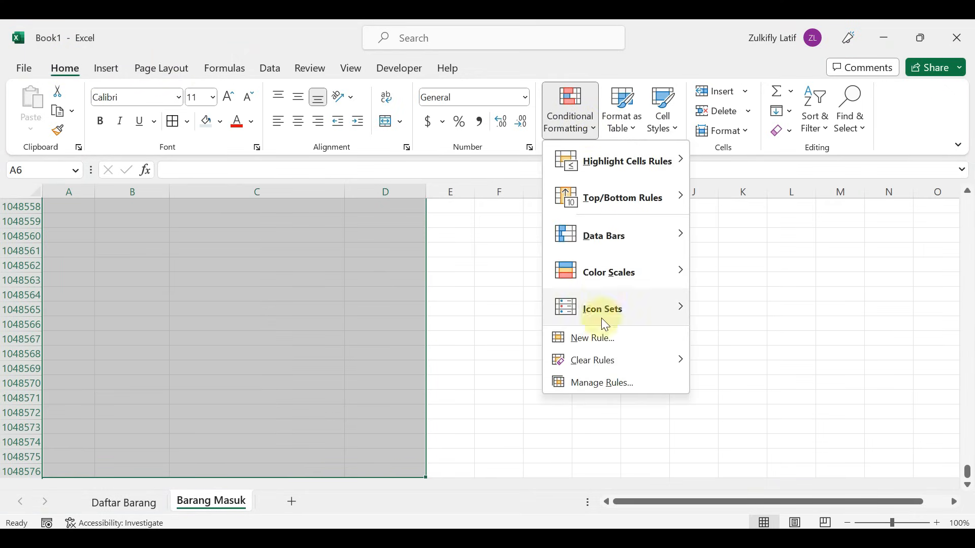
pyautogui.click(603, 385)
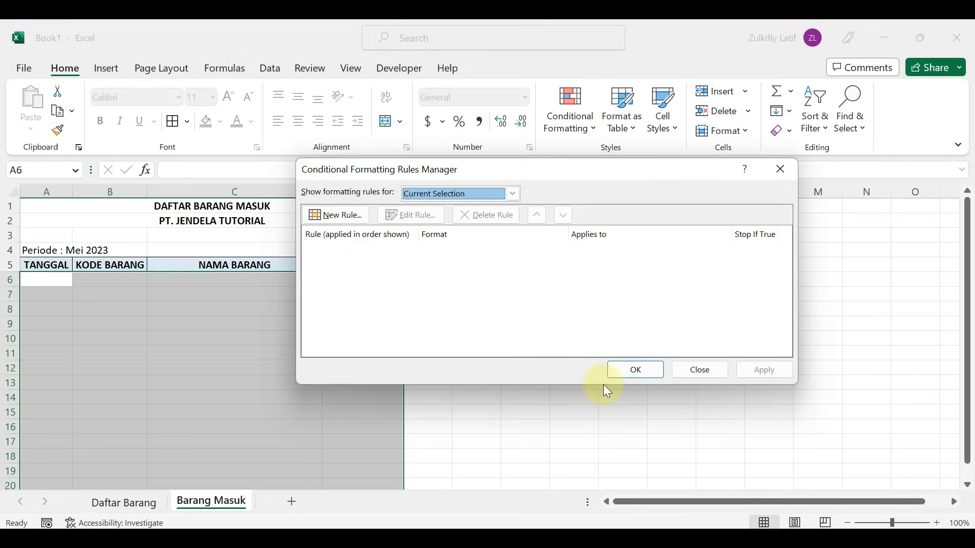
pyautogui.click(347, 217)
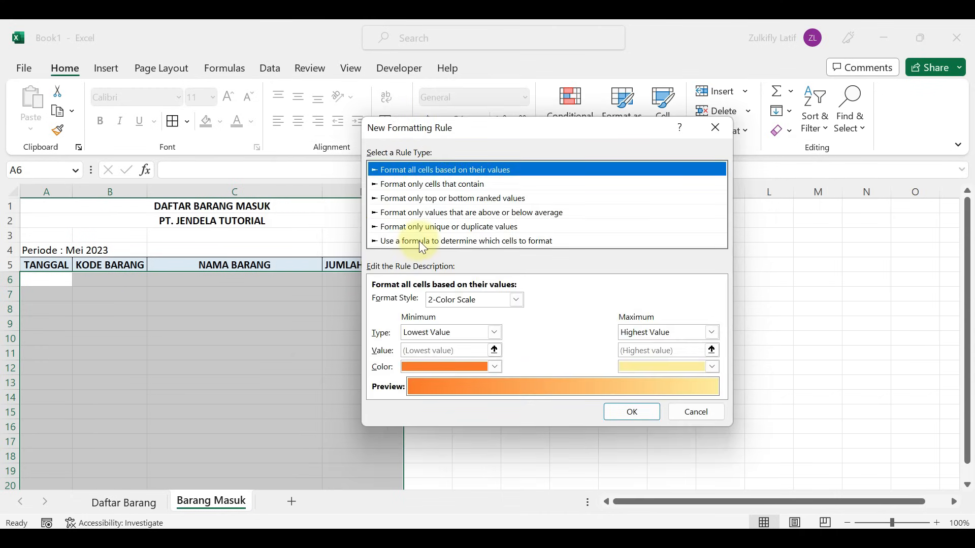
pyautogui.click(420, 242)
# Enter =$A6<>"" as the rule's formula, with only the column reference absolute
pyautogui.click(418, 303)
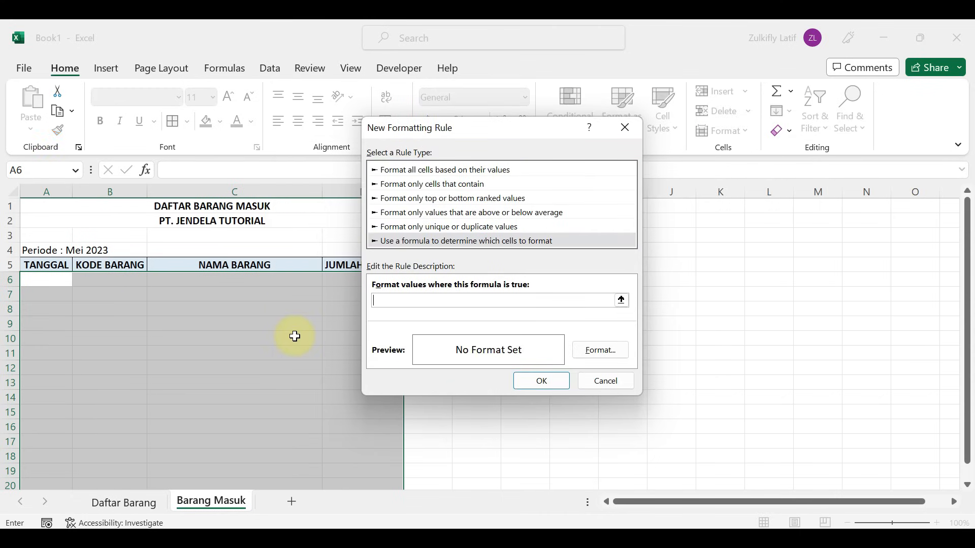
pyautogui.write('=')
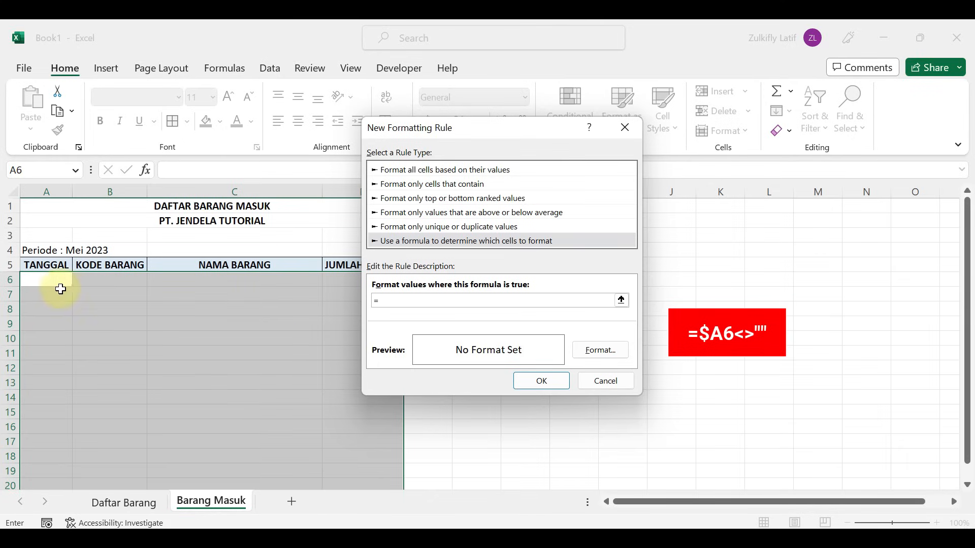
pyautogui.click(53, 278)
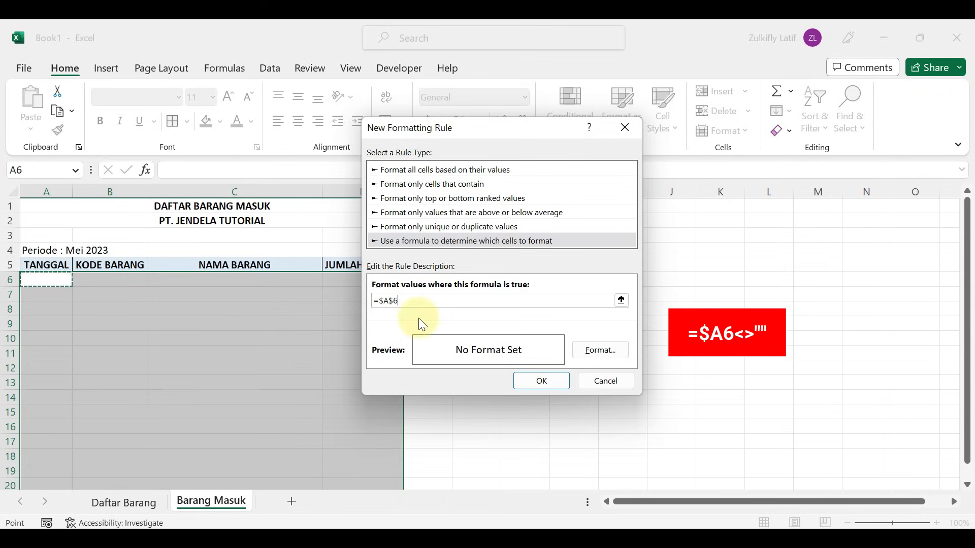
pyautogui.write('<>')
pyautogui.click(395, 301)
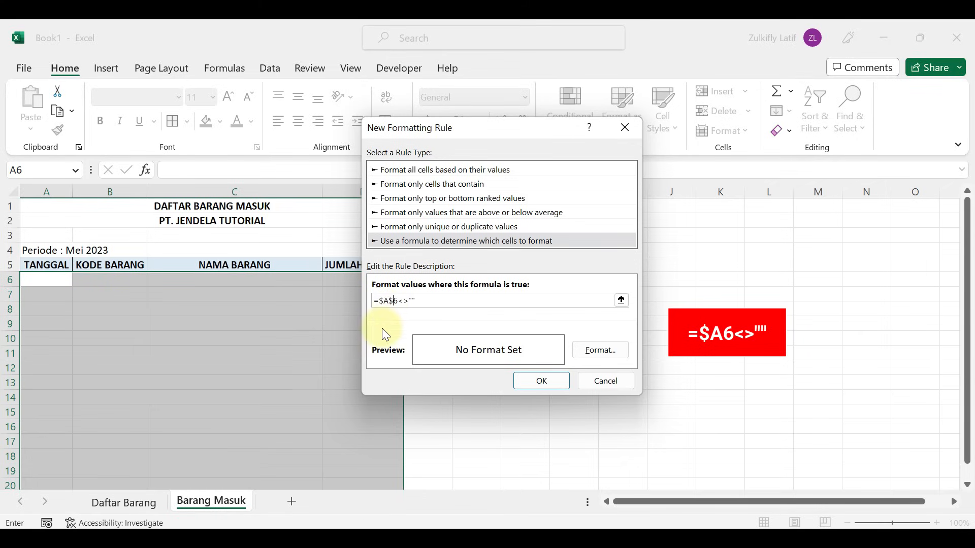
pyautogui.press('BackSpace')
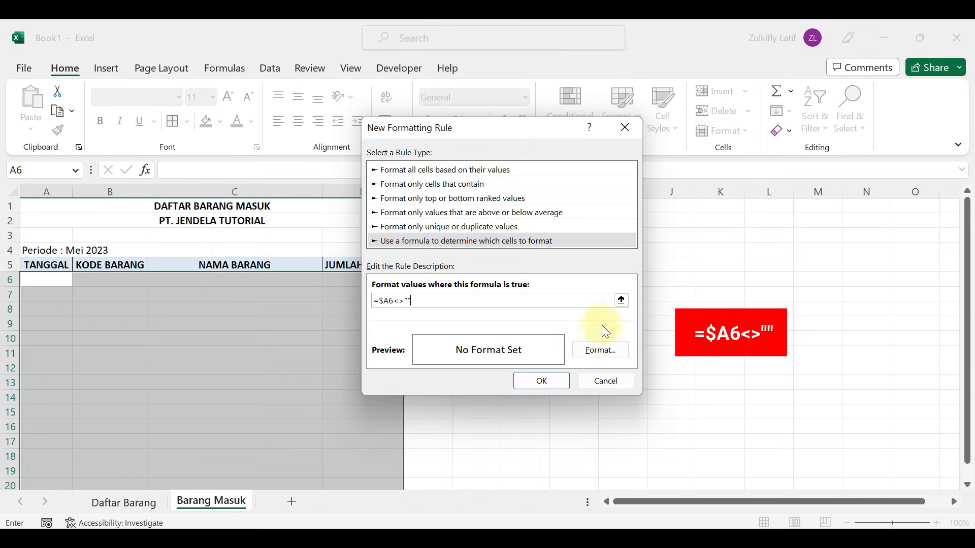
# Give the rule an outline border format and apply it to the selected range
pyautogui.click(614, 351)
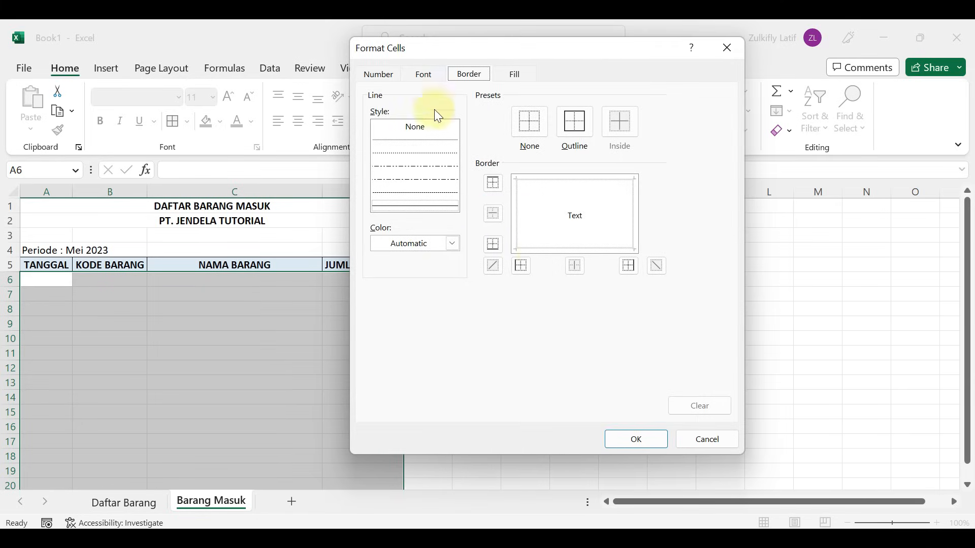
pyautogui.click(578, 127)
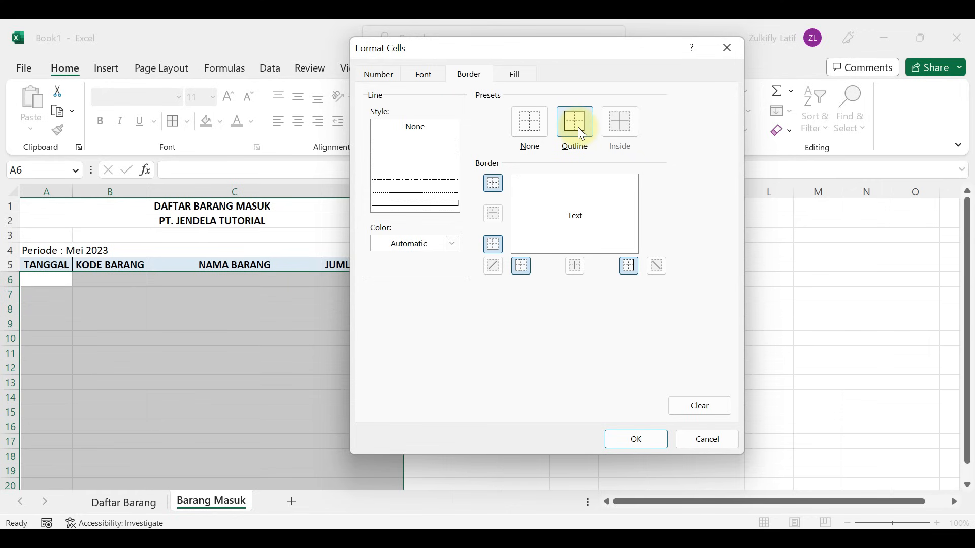
pyautogui.click(632, 438)
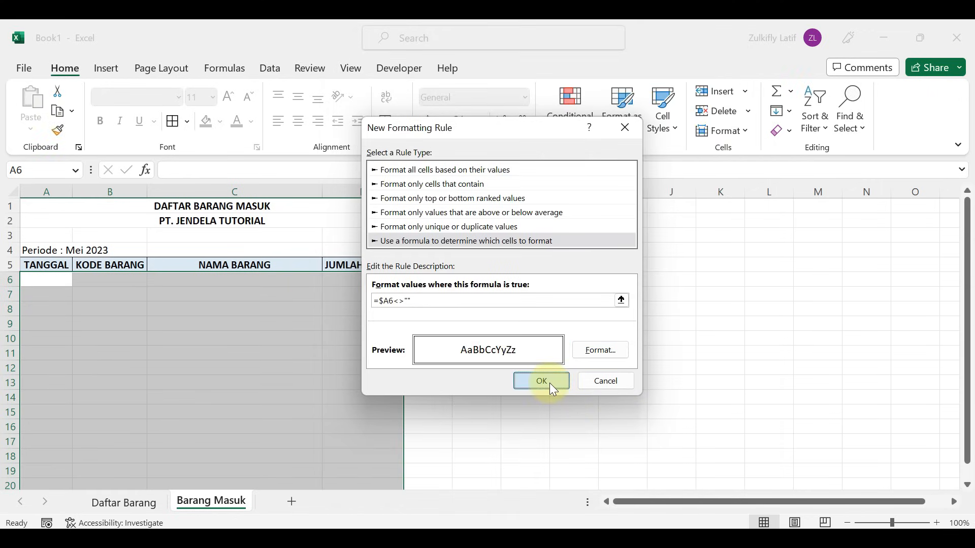
pyautogui.click(550, 383)
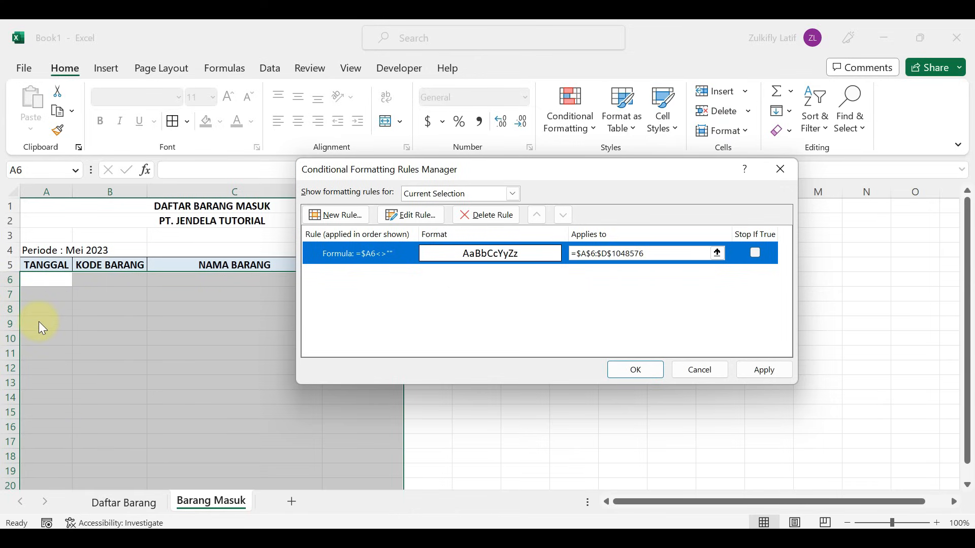
pyautogui.click(637, 371)
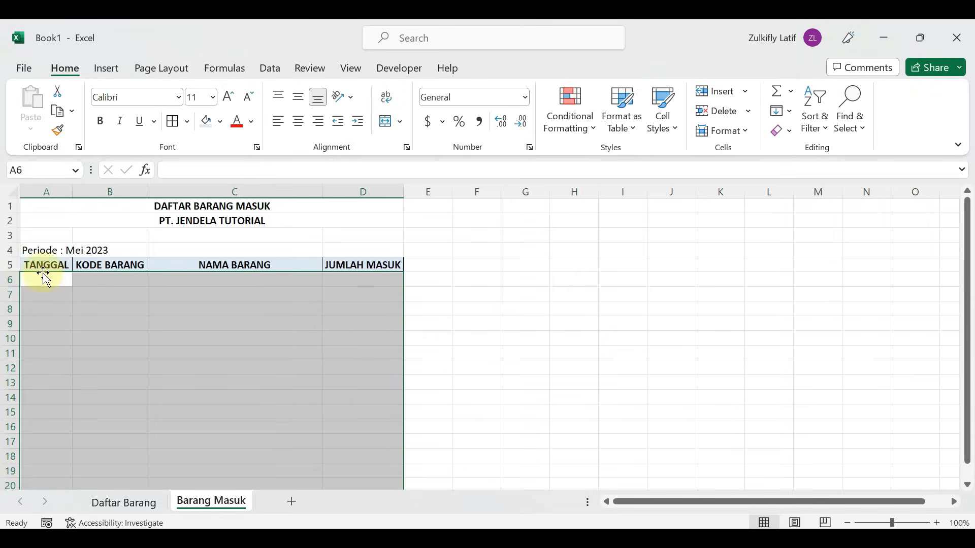
# Enter the date 1/5/2023 in A6 under TANGGAL
pyautogui.click(45, 278)
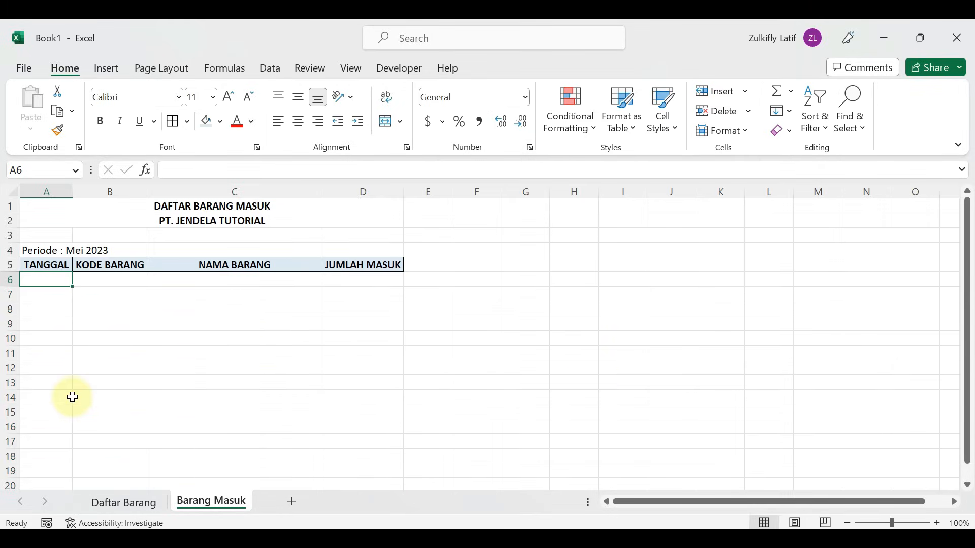
pyautogui.write('1/5/')
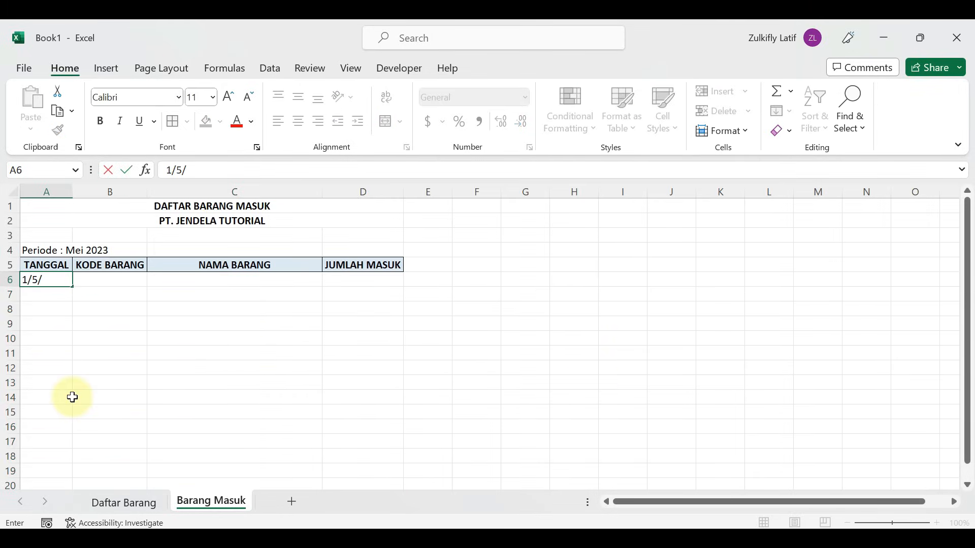
pyautogui.write('2023')
pyautogui.press('Return')
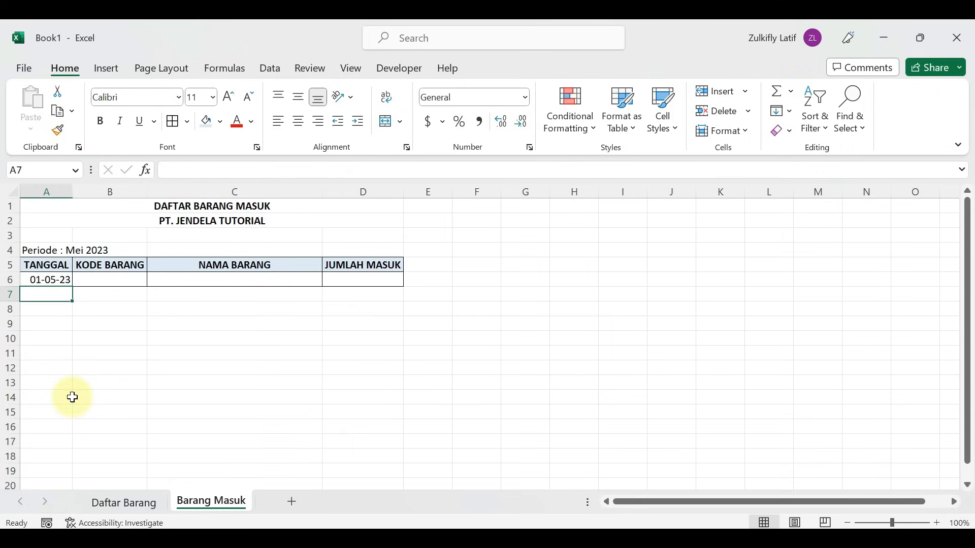
pyautogui.press('Right')
pyautogui.press('Right')
pyautogui.press('Left')
pyautogui.press('Left')
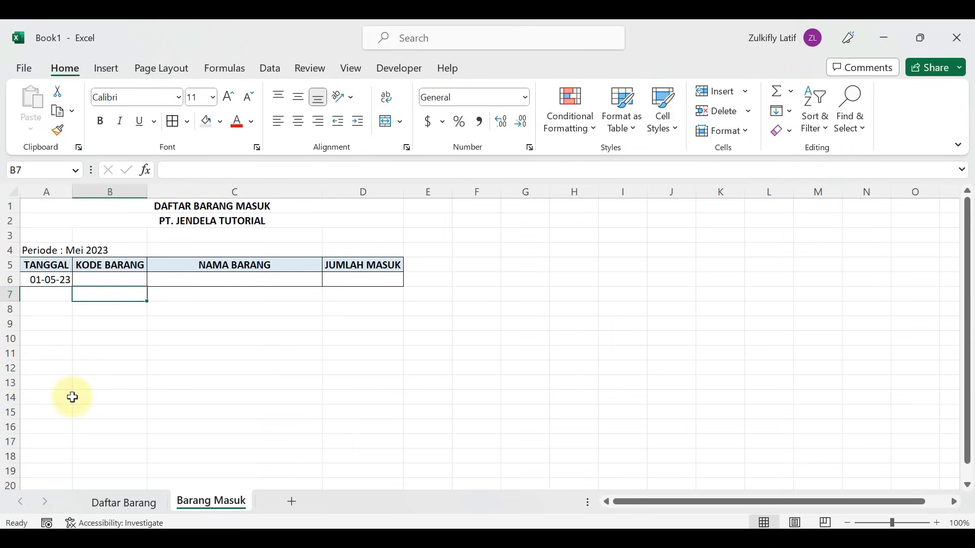
# Begin a formula in C6 with VLOOKUP nested inside IFERROR, using B6 as the lookup value
pyautogui.press('Up')
pyautogui.press('Right')
pyautogui.press('Right')
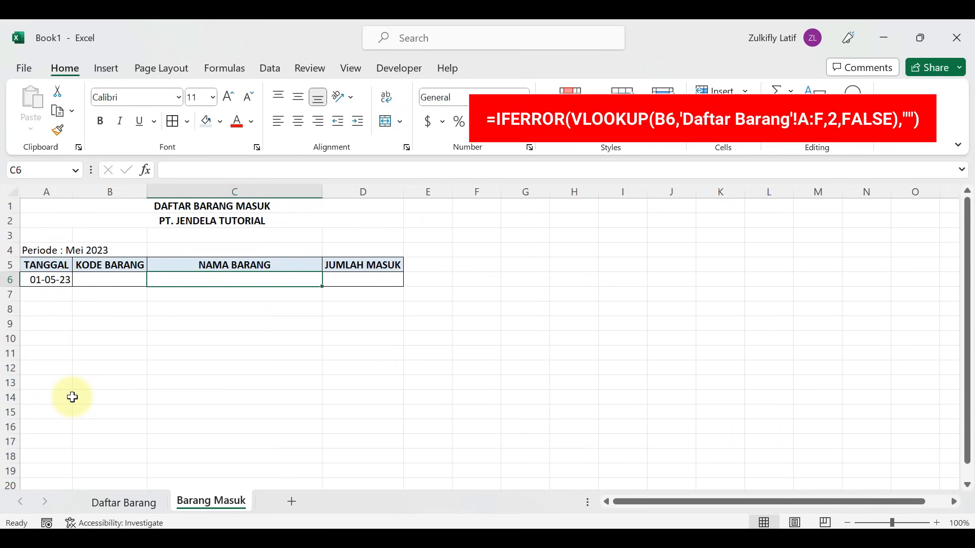
pyautogui.write('=IF')
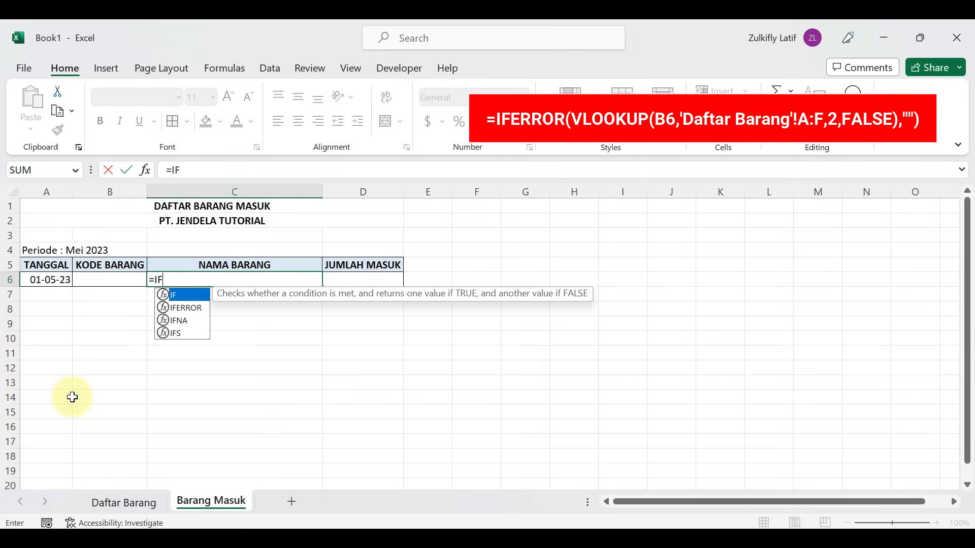
pyautogui.press('Down')
pyautogui.press('Tab')
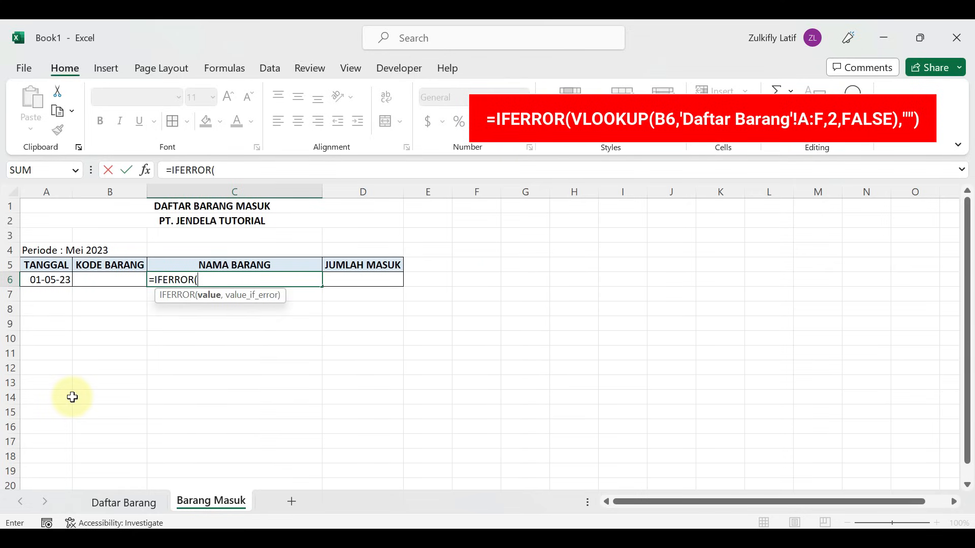
pyautogui.write('VLO')
pyautogui.press('Tab')
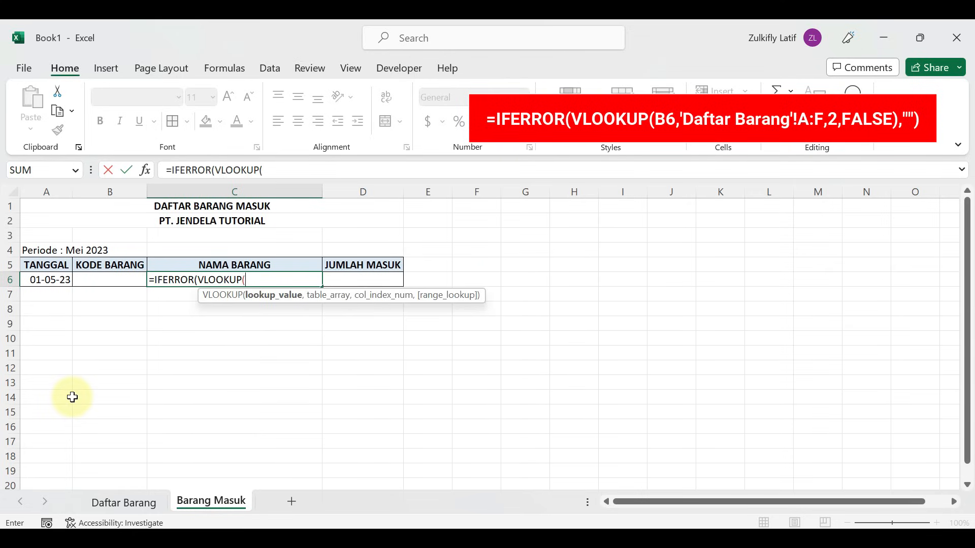
pyautogui.click(108, 279)
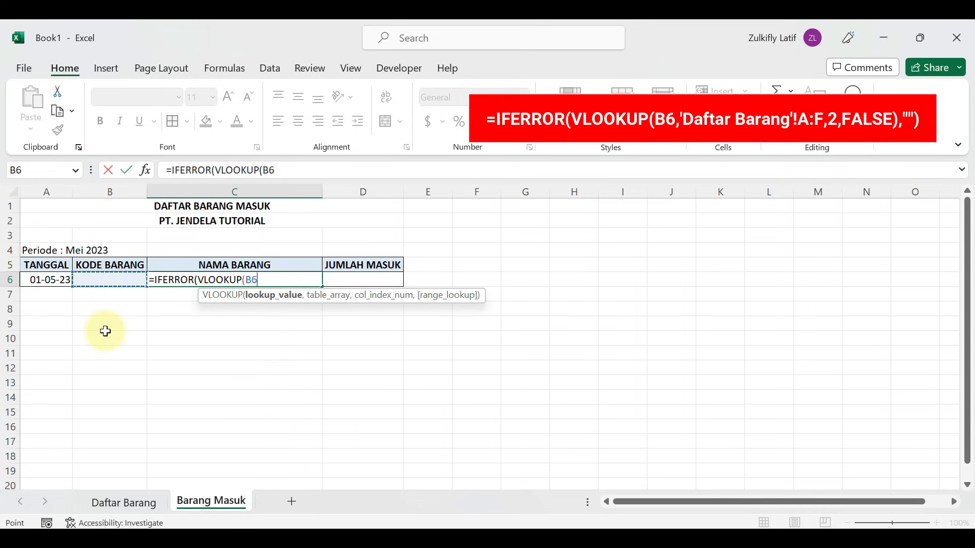
pyautogui.write(',')
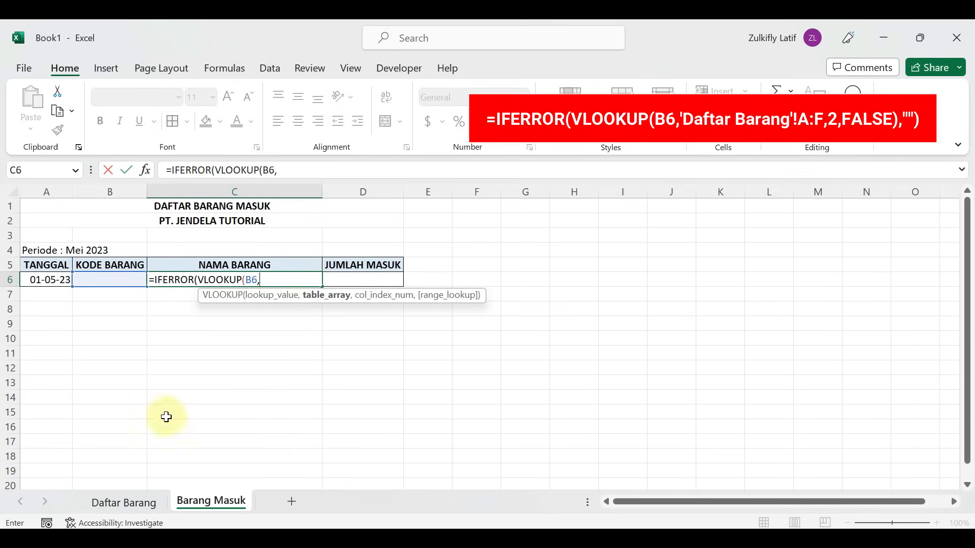
# Set the VLOOKUP table array to columns A:F of the Daftar Barang sheet
pyautogui.click(117, 499)
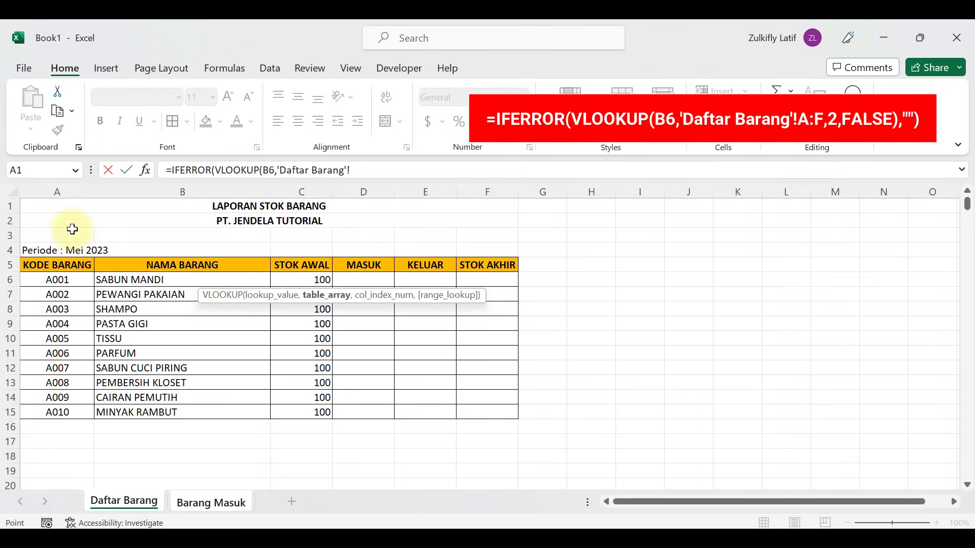
pyautogui.click(62, 191)
pyautogui.click(54, 280)
pyautogui.moveTo(54, 281); pyautogui.dragTo(486, 472)
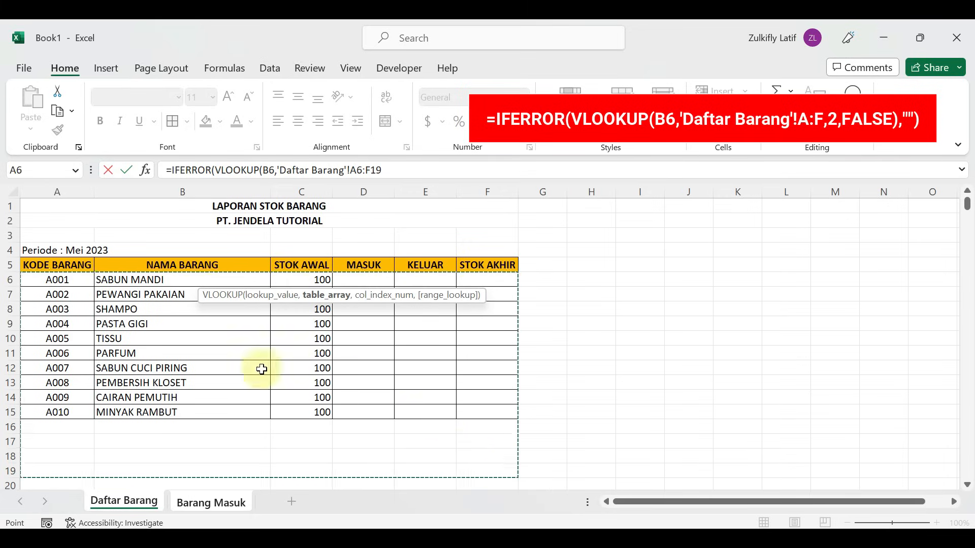
pyautogui.click(68, 298)
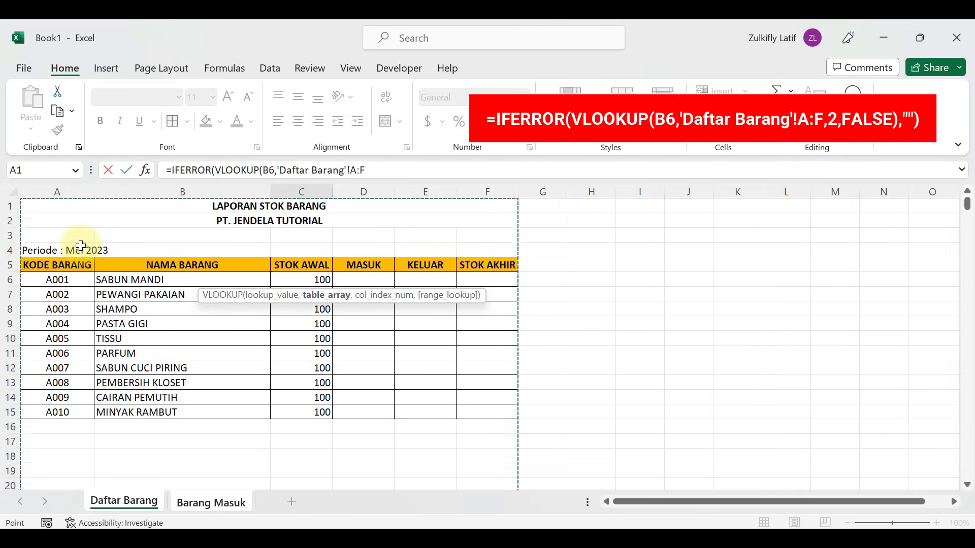
# Complete the C6 formula with column index 2, FALSE for an exact match, and an empty string "" as the IFERROR fallback
pyautogui.write(',2')
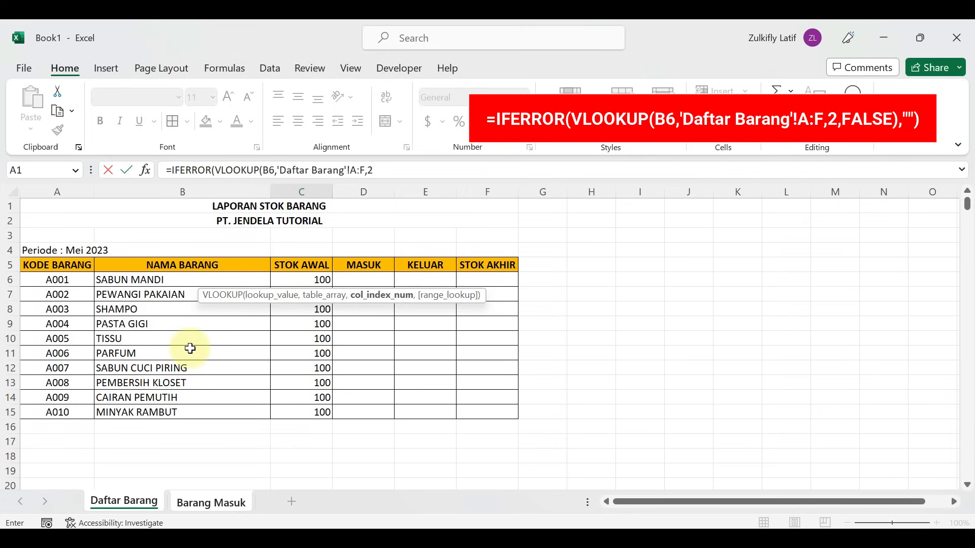
pyautogui.write(',FALSE')
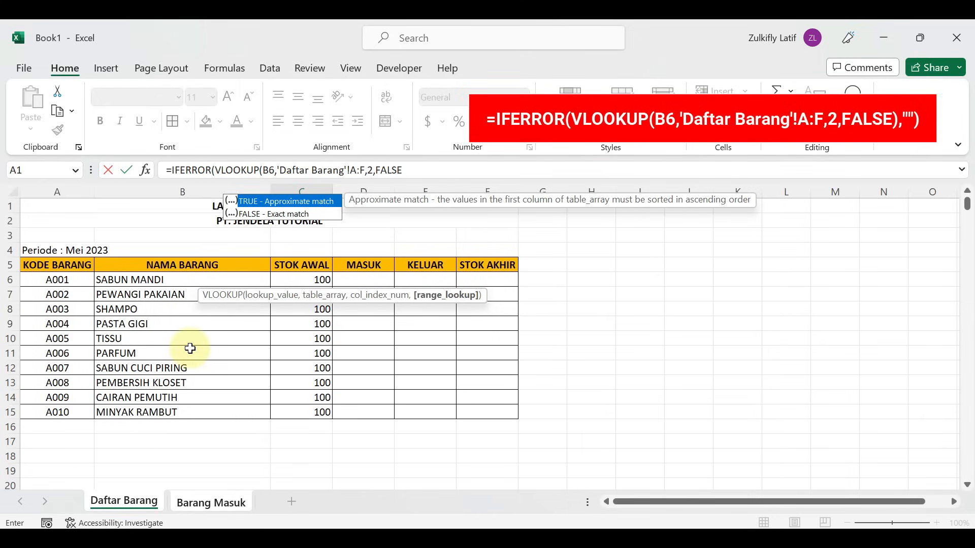
pyautogui.write('),')
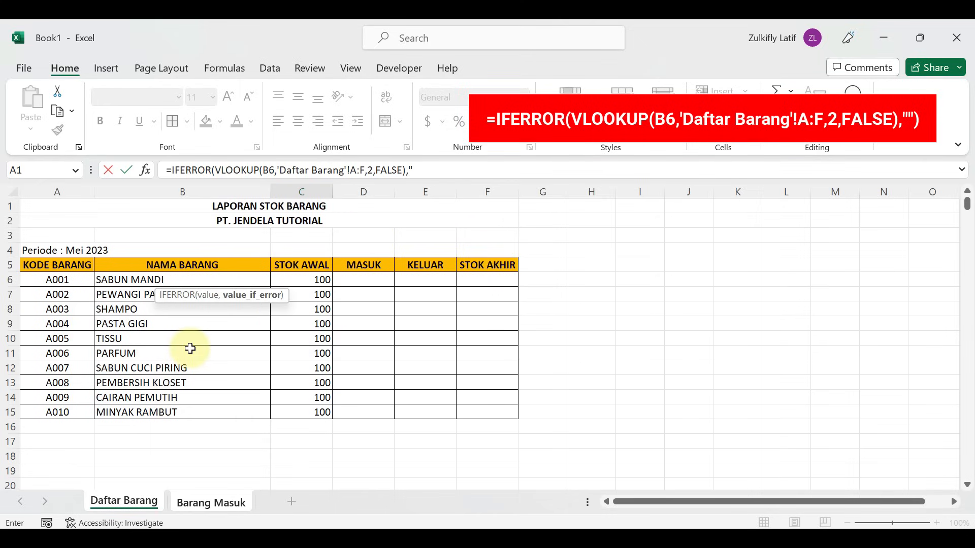
pyautogui.write('"")')
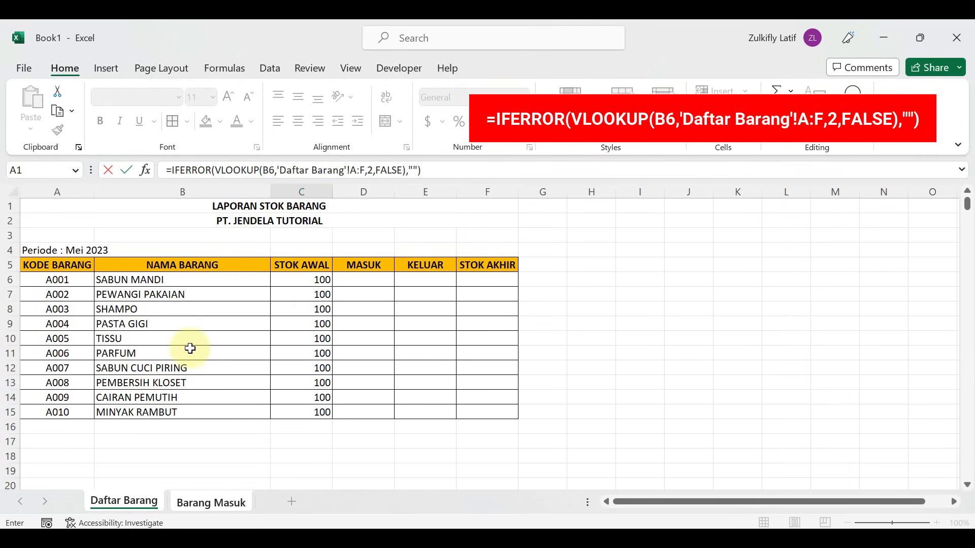
pyautogui.press('Return')
pyautogui.click(249, 322)
pyautogui.click(242, 279)
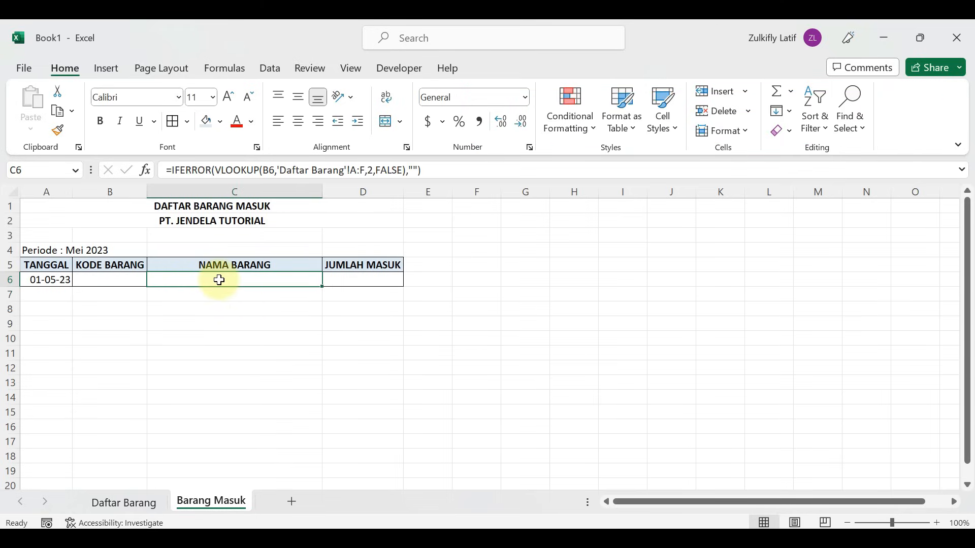
# Enter the item code A001 in B6 under KODE BARANG
pyautogui.click(114, 283)
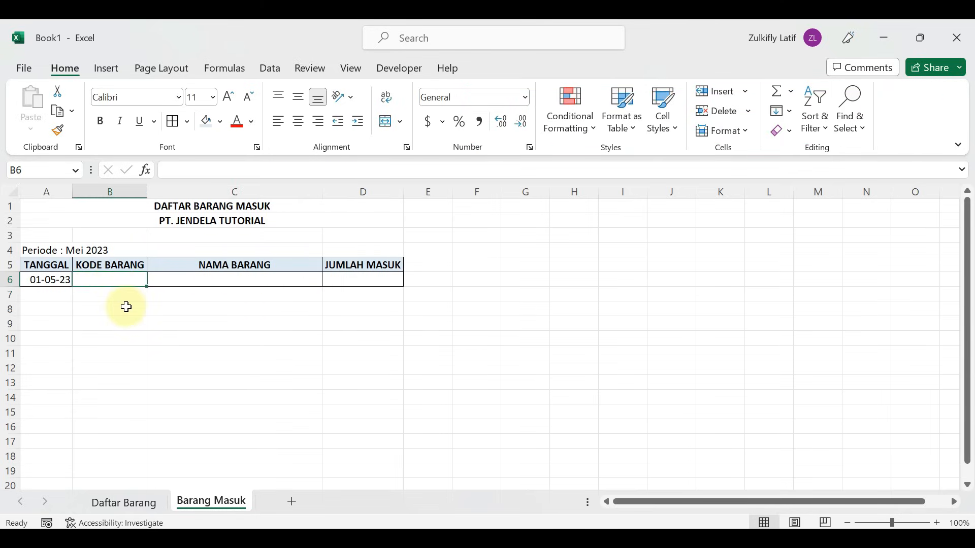
pyautogui.write('A001')
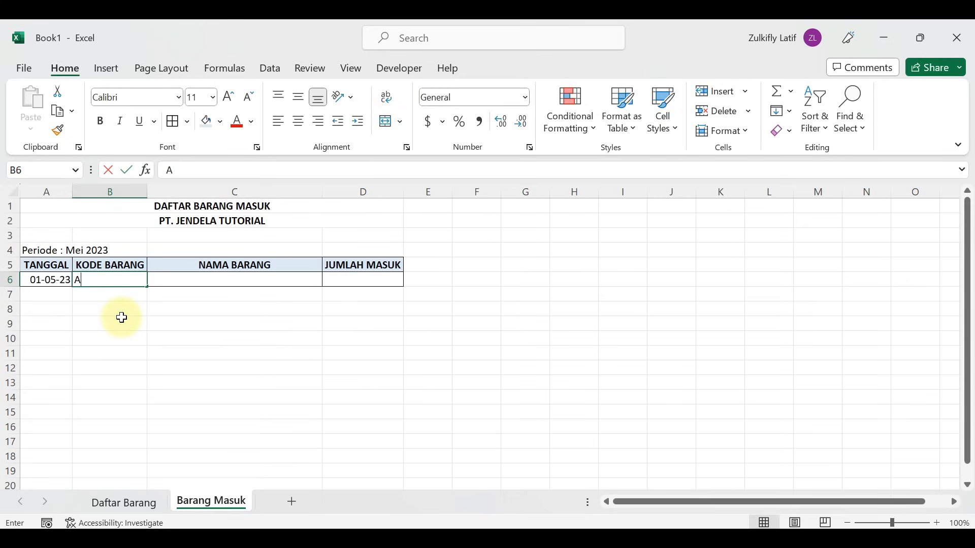
pyautogui.press('Return')
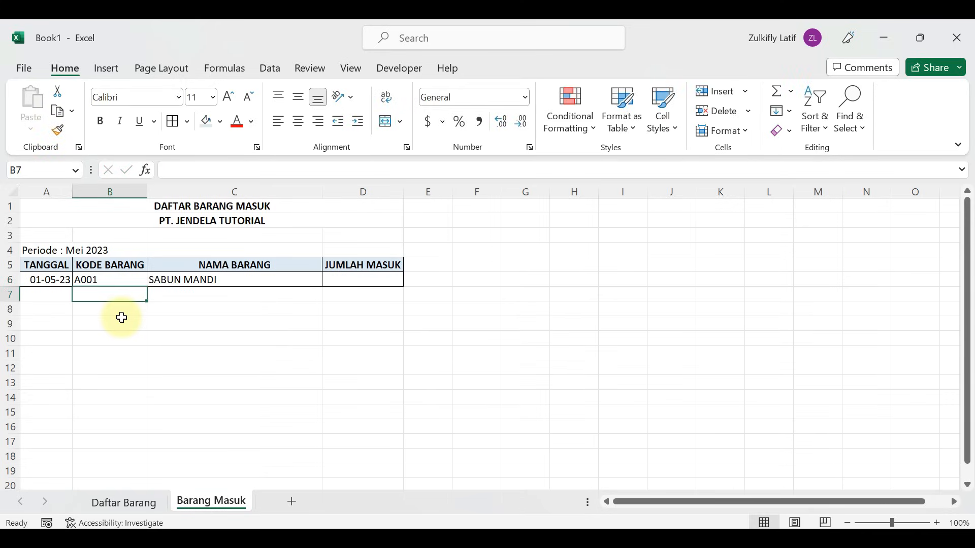
# Change the item code in B6 to A00AB to test how C6 handles an unlisted code
pyautogui.doubleClick(111, 280)
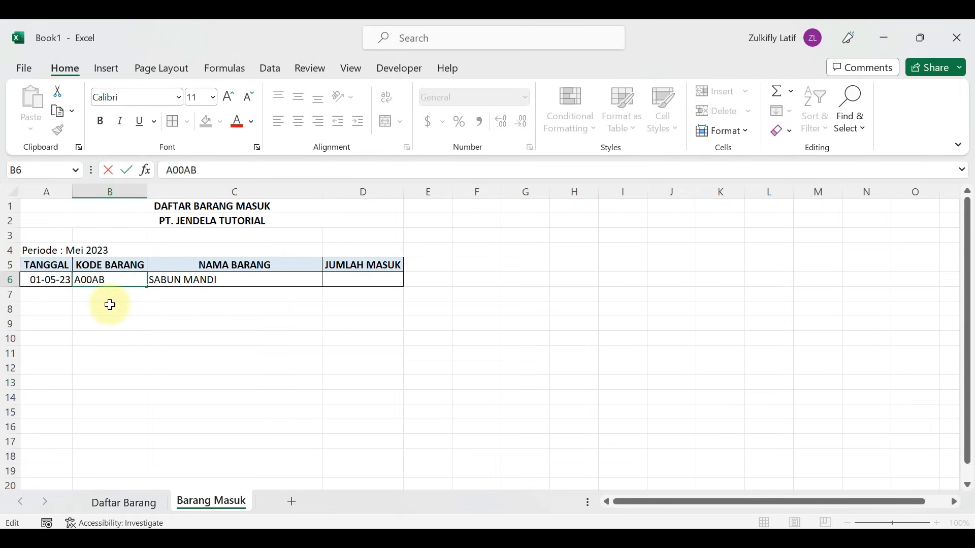
pyautogui.press('Return')
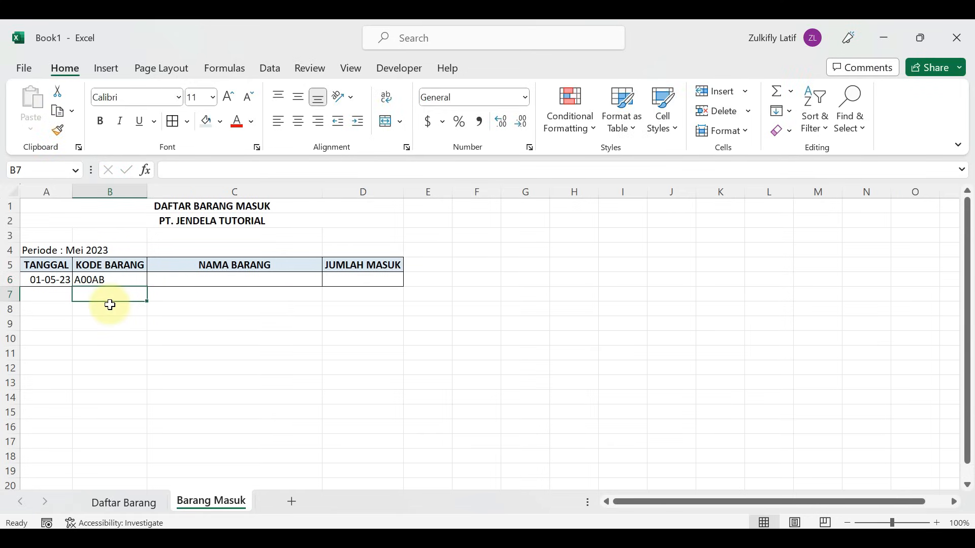
pyautogui.click(191, 283)
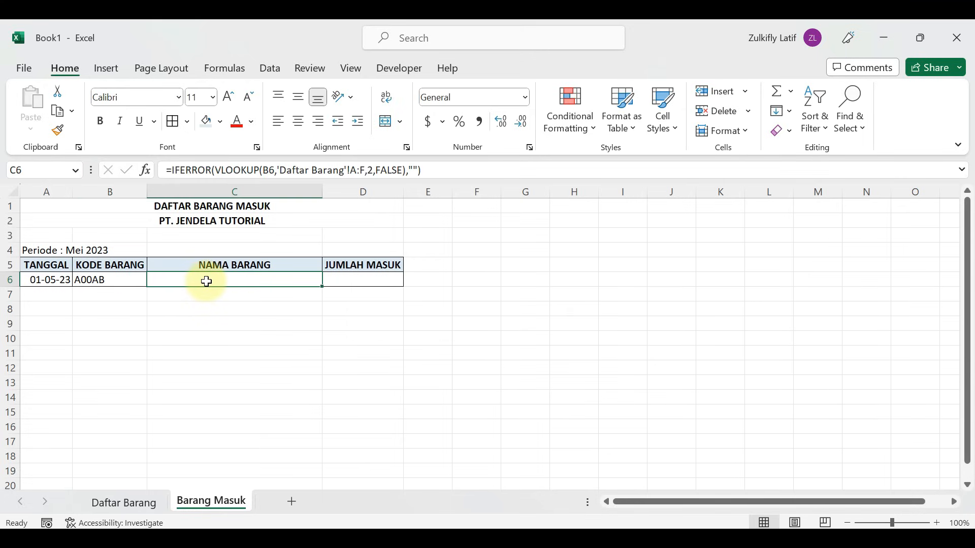
# Examine the empty-string fallback argument in the C6 IFERROR formula, leaving the formula as it is
pyautogui.doubleClick(207, 282)
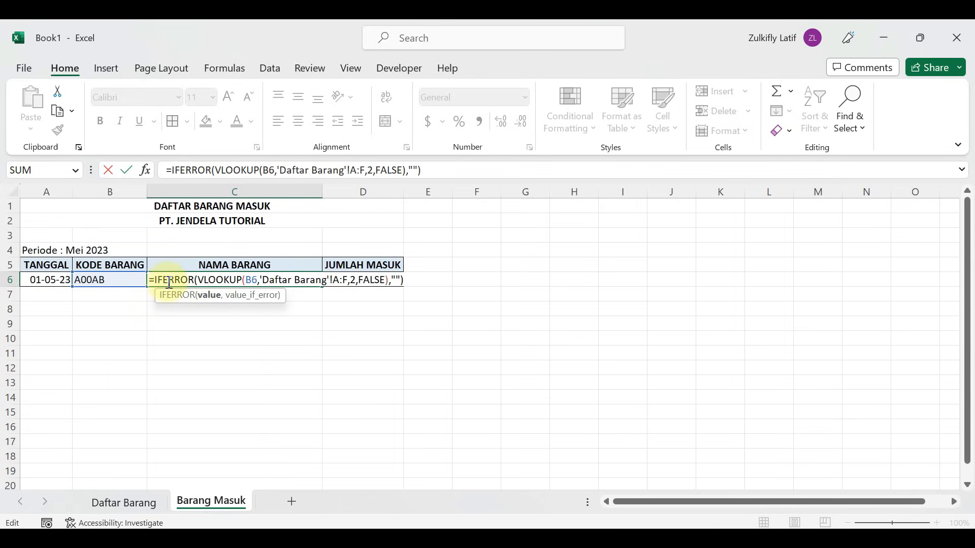
pyautogui.click(394, 280)
pyautogui.doubleClick(393, 280)
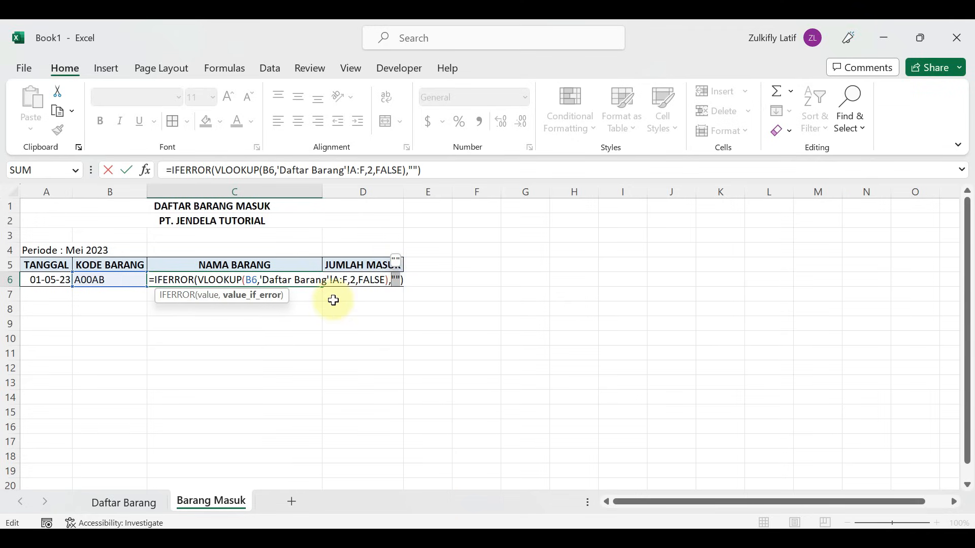
pyautogui.click(411, 275)
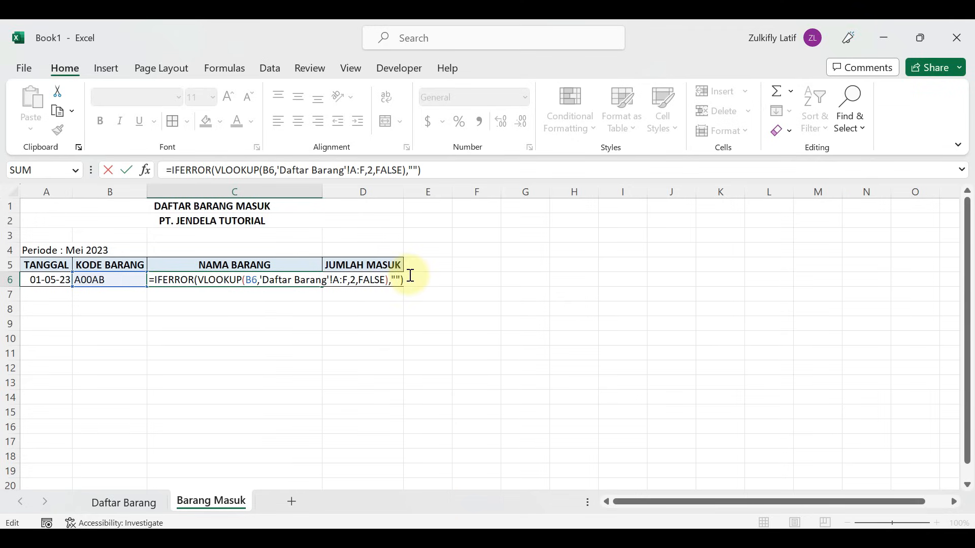
pyautogui.press('Return')
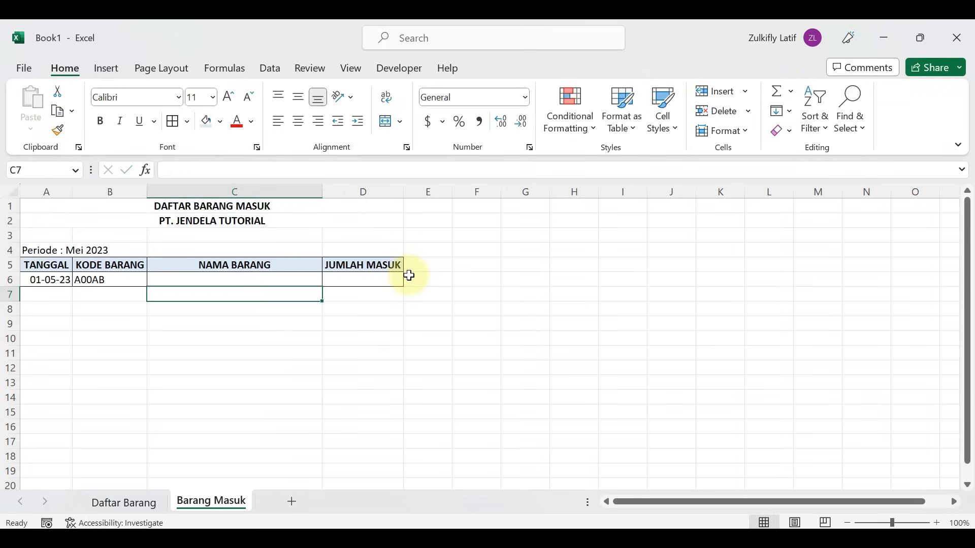
# Set the item code in B6 back to A001
pyautogui.click(110, 283)
pyautogui.write('A')
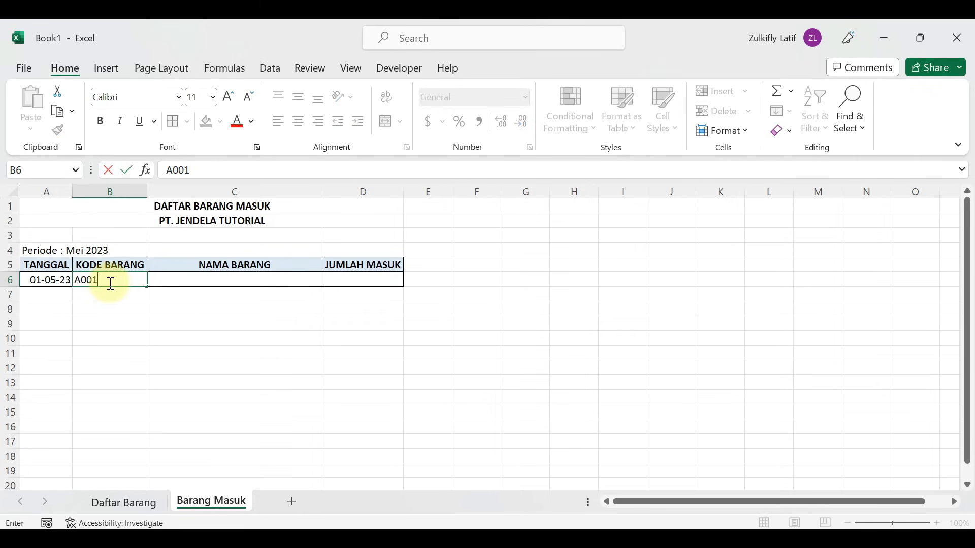
pyautogui.press('Return')
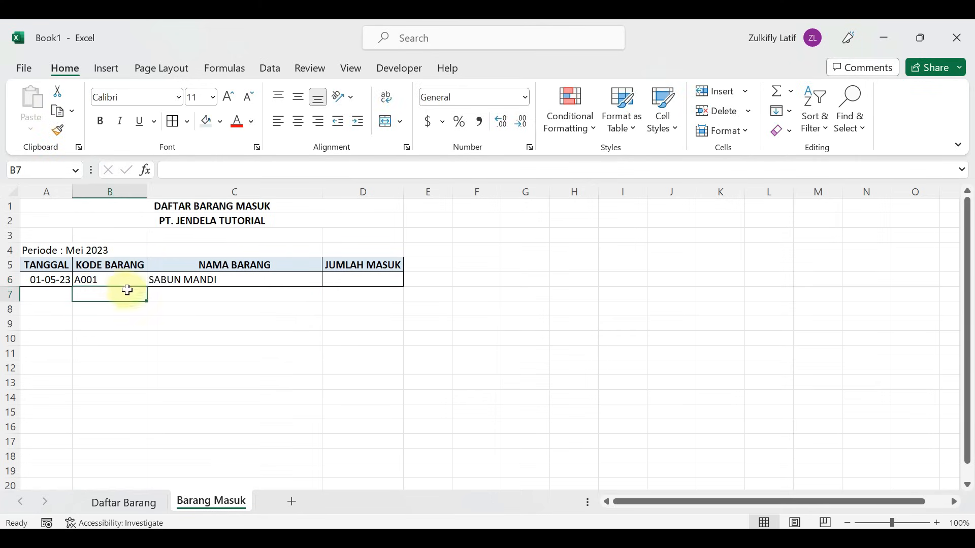
pyautogui.click(128, 280)
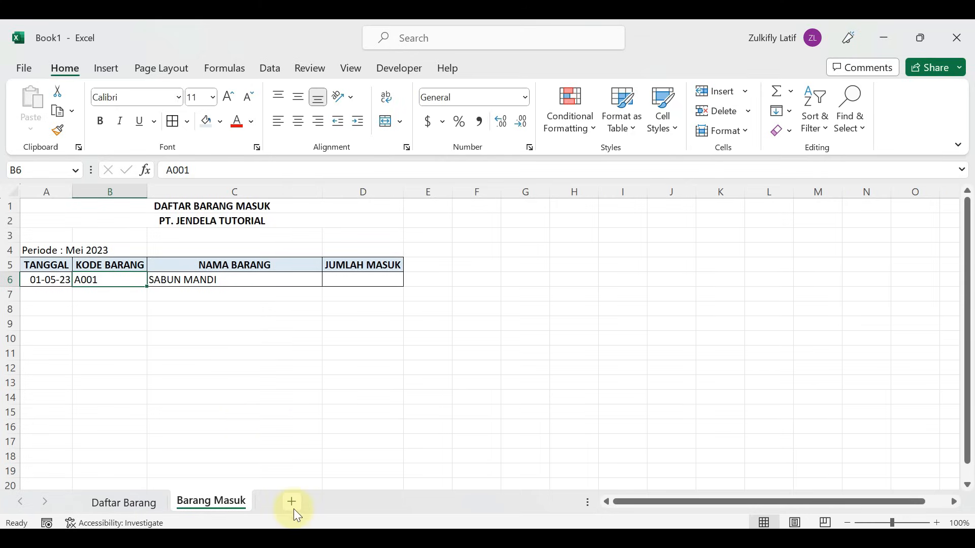
# Add a new worksheet after Barang Masuk and name it Barang Keluar
pyautogui.click(292, 504)
pyautogui.rightClick(279, 506)
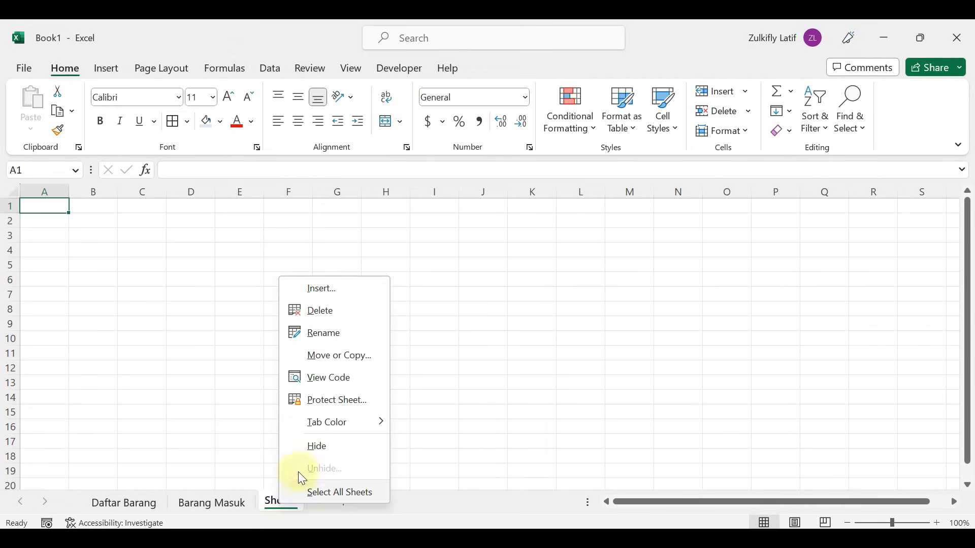
pyautogui.click(324, 335)
pyautogui.write('Barang Keluar')
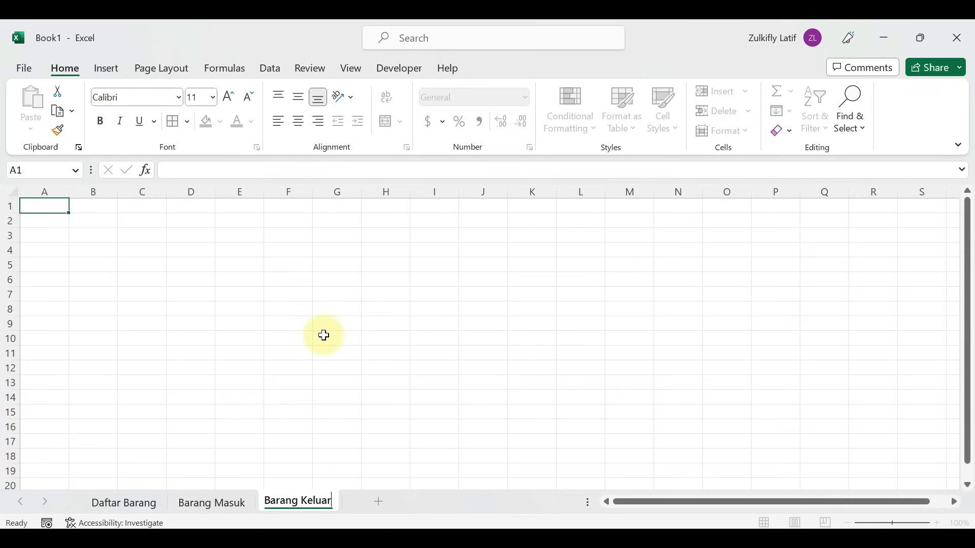
pyautogui.press('Return')
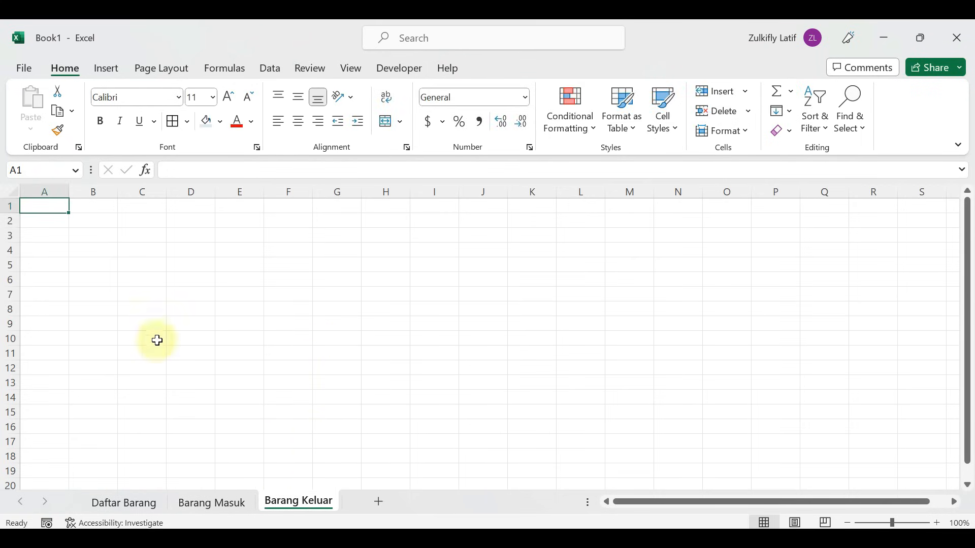
# Copy the entire Barang Masuk sheet and paste it with its formatting into the Barang Keluar sheet, starting at A1
pyautogui.click(225, 506)
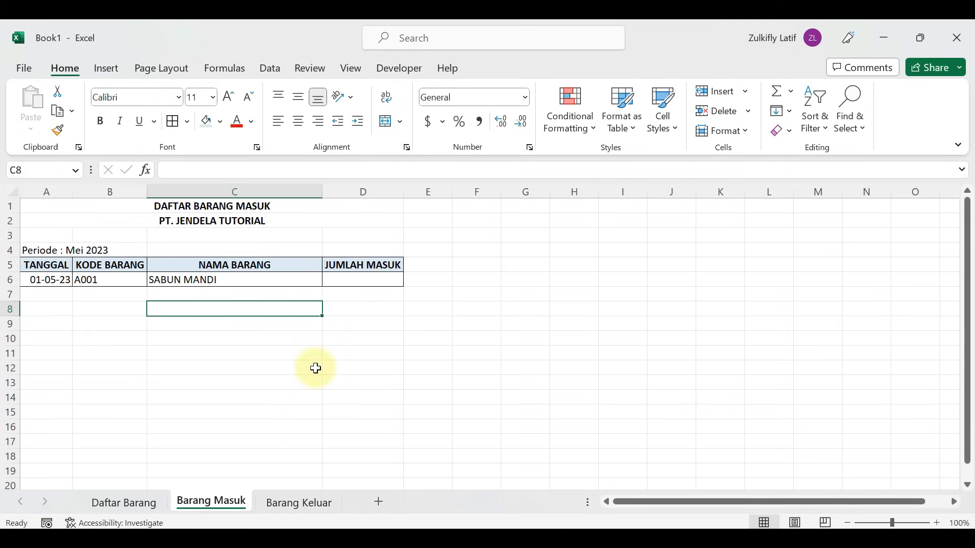
pyautogui.click(262, 368)
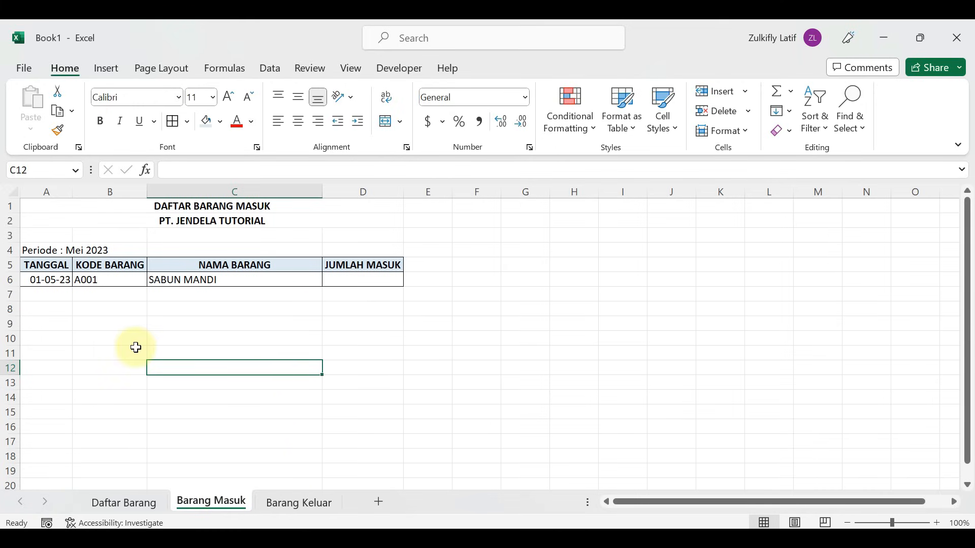
pyautogui.click(11, 191)
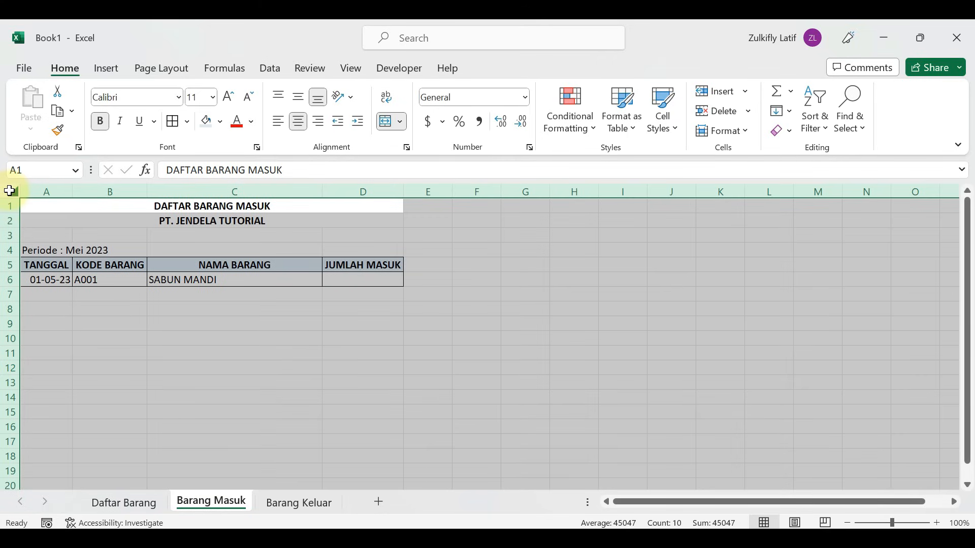
pyautogui.rightClick(194, 319)
pyautogui.click(224, 286)
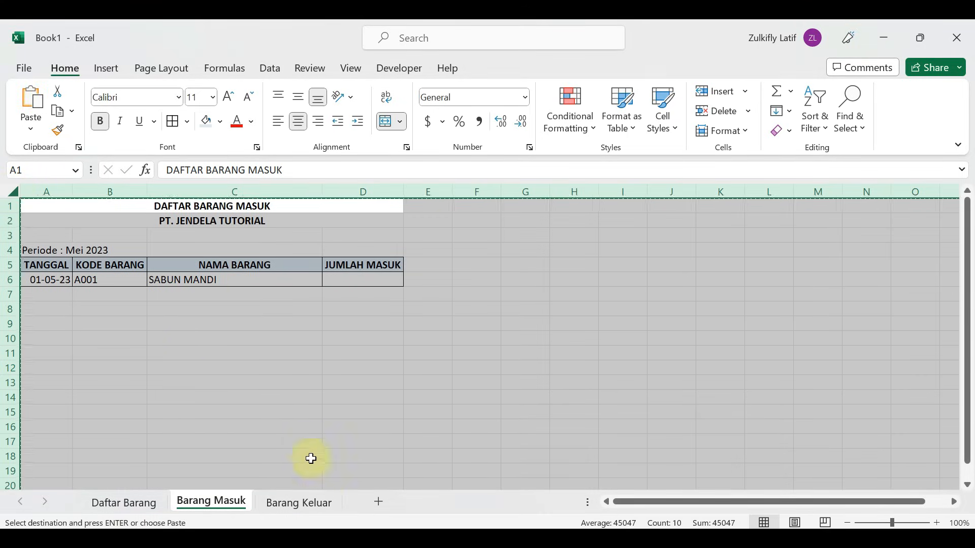
pyautogui.click(307, 501)
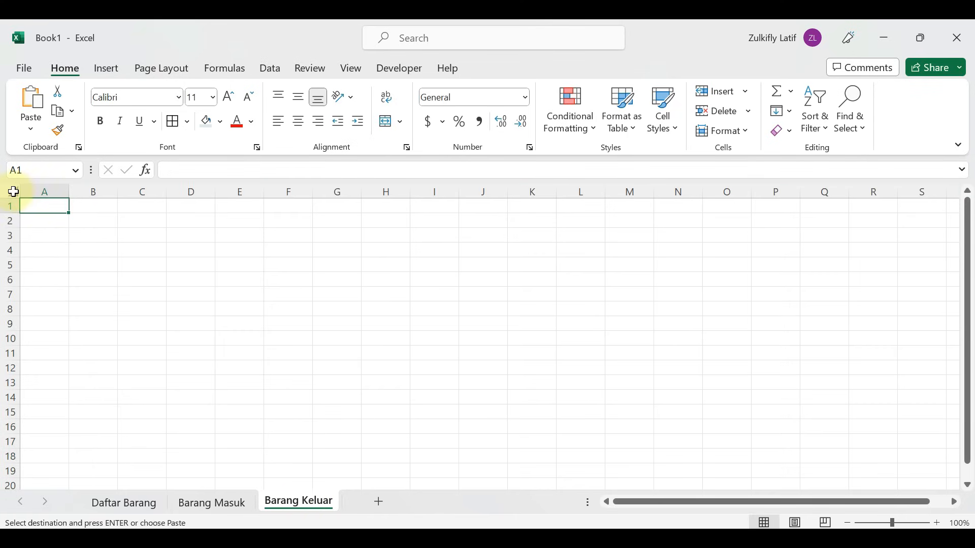
pyautogui.rightClick(30, 204)
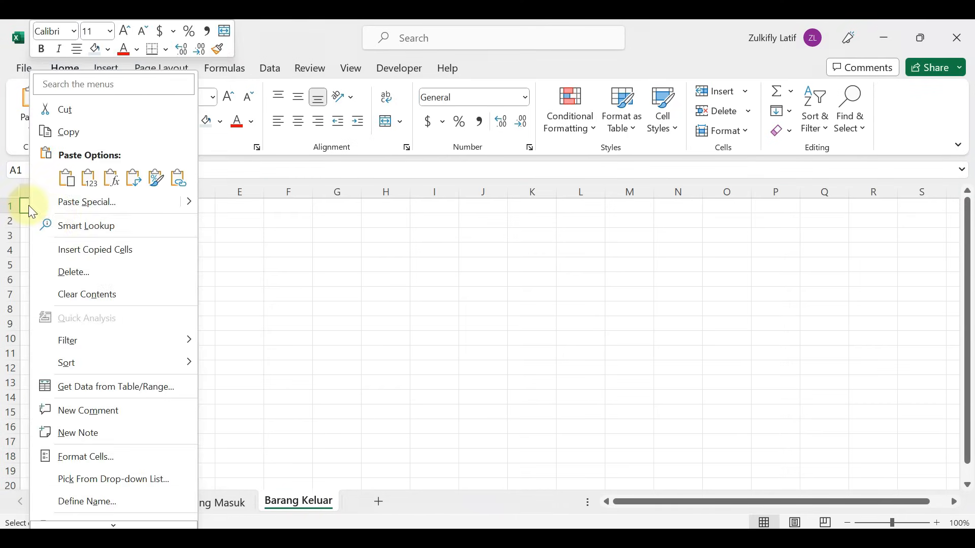
pyautogui.click(67, 178)
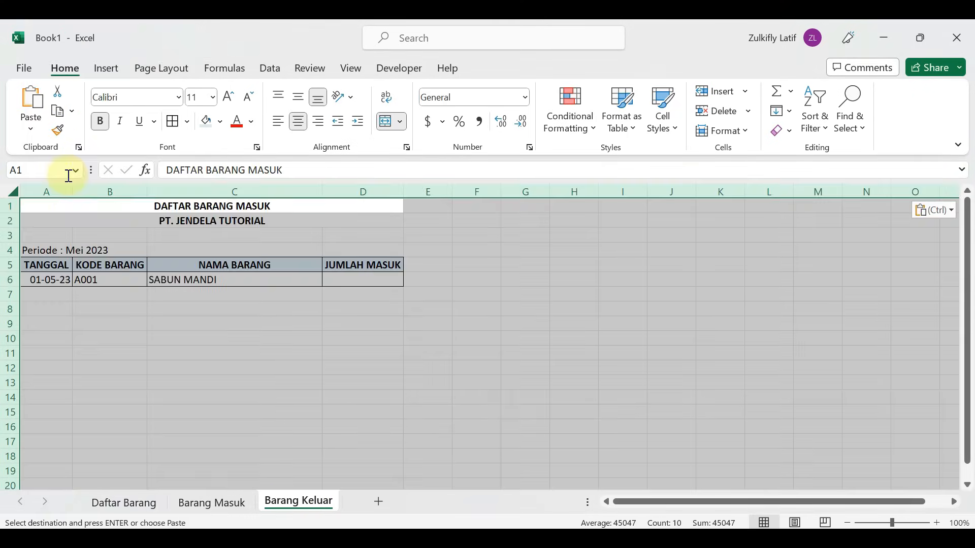
# Change the title in A1 of the Barang Keluar sheet to DAFTAR BARANG KELUAR
pyautogui.click(101, 210)
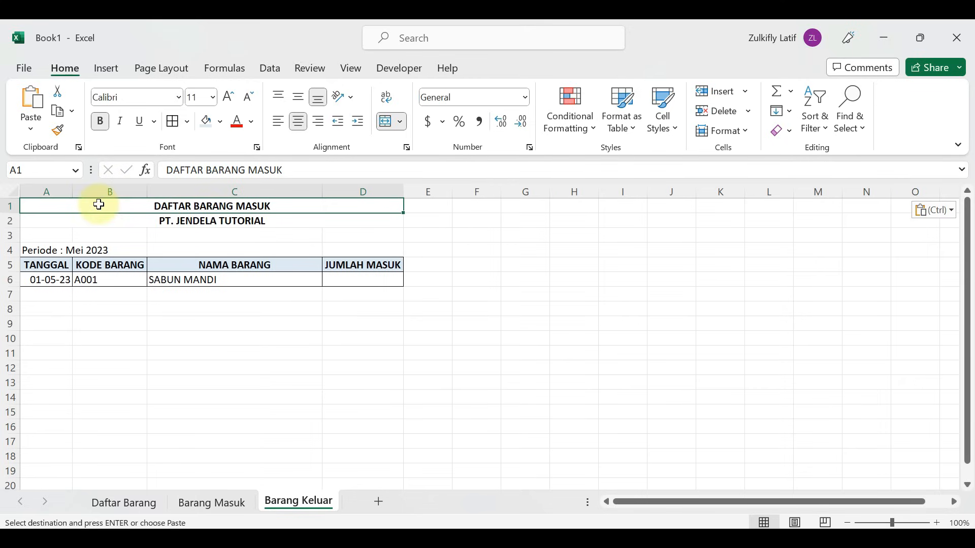
pyautogui.doubleClick(259, 205)
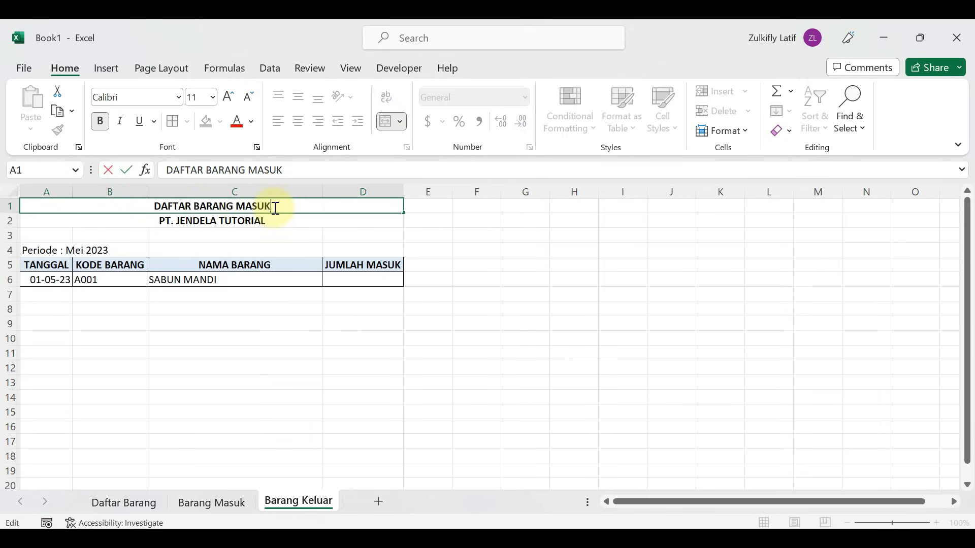
pyautogui.press('BackSpace')
pyautogui.press('BackSpace')
pyautogui.press('BackSpace')
pyautogui.press('BackSpace')
pyautogui.press('BackSpace')
pyautogui.press('BackSpace')
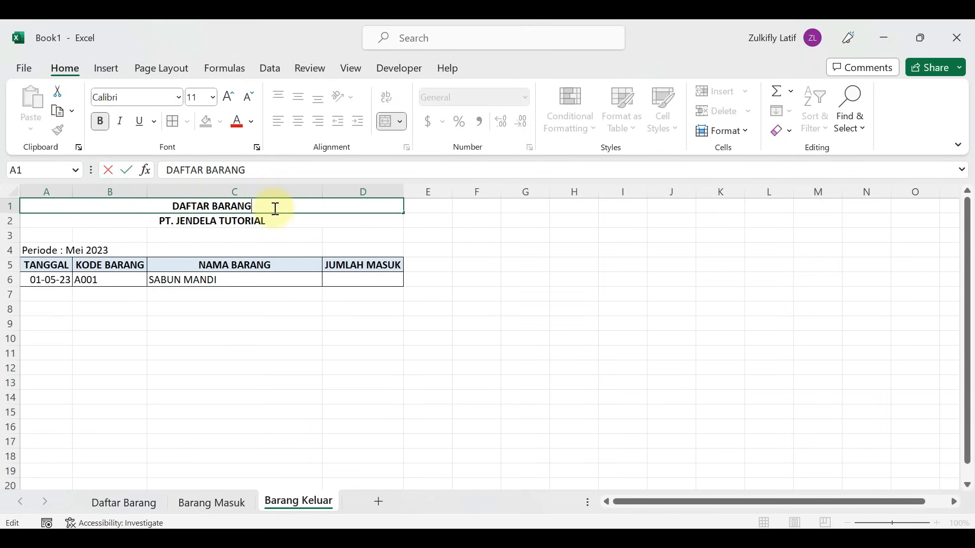
pyautogui.write('KELUAR')
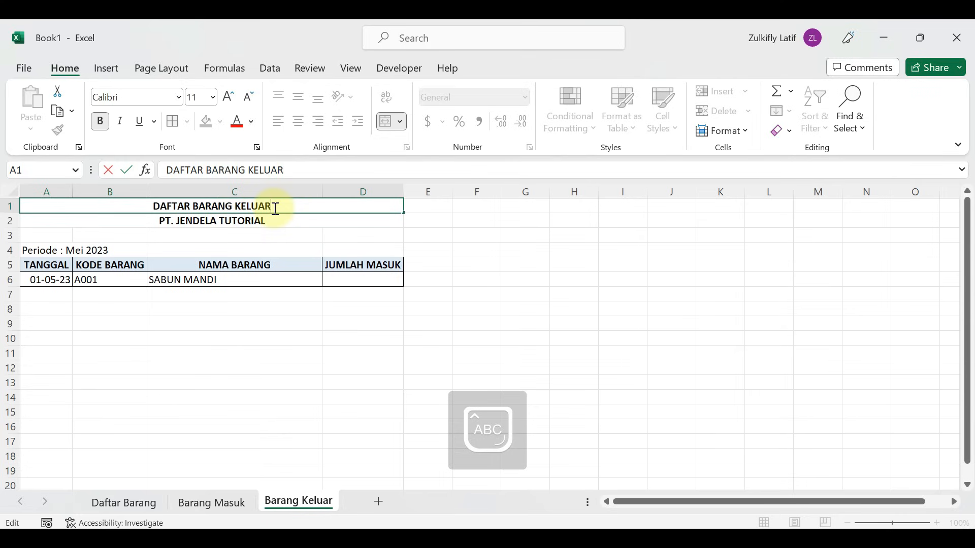
pyautogui.press('Return')
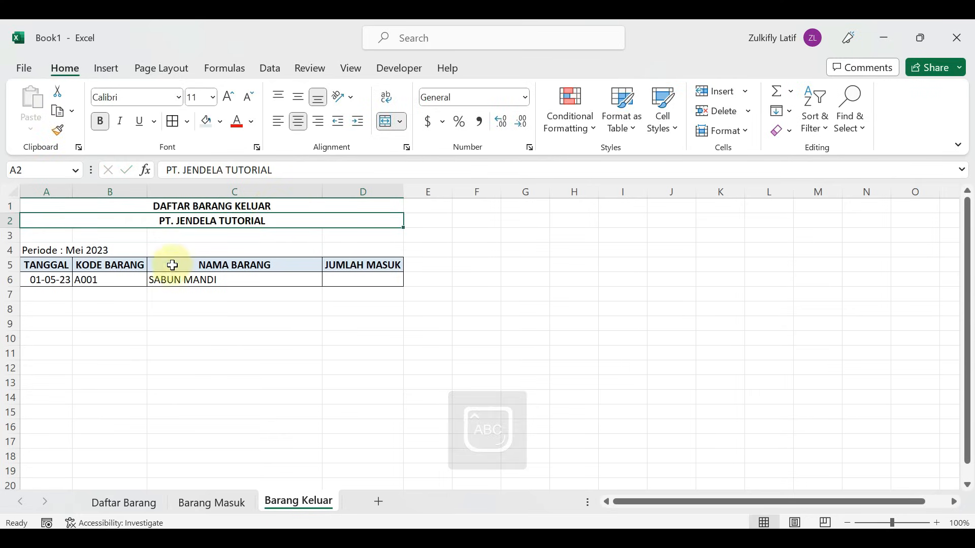
# Change the header in D5 of the Barang Keluar sheet to JUMLAH KELUAR
pyautogui.click(356, 268)
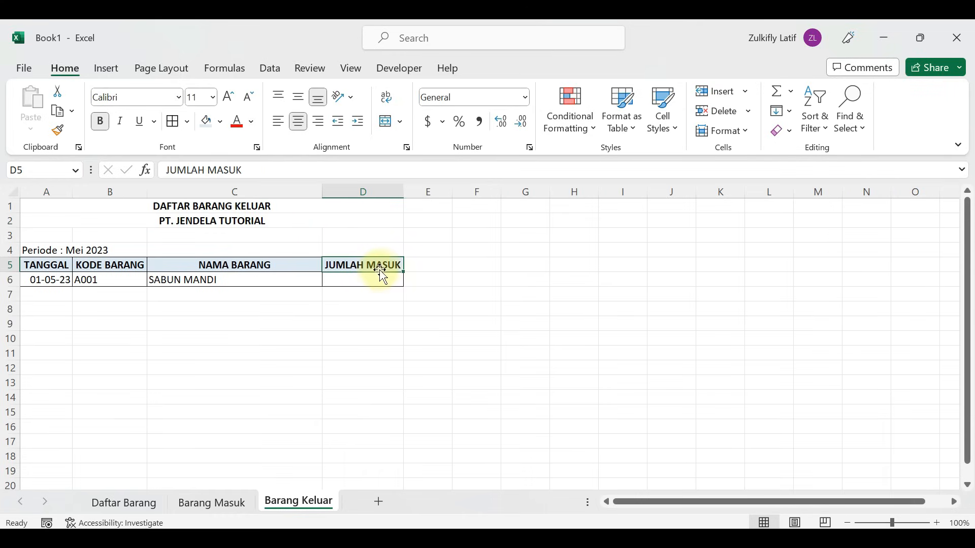
pyautogui.doubleClick(401, 265)
pyautogui.press('BackSpace')
pyautogui.press('BackSpace')
pyautogui.press('BackSpace')
pyautogui.press('BackSpace')
pyautogui.press('BackSpace')
pyautogui.write('KELU')
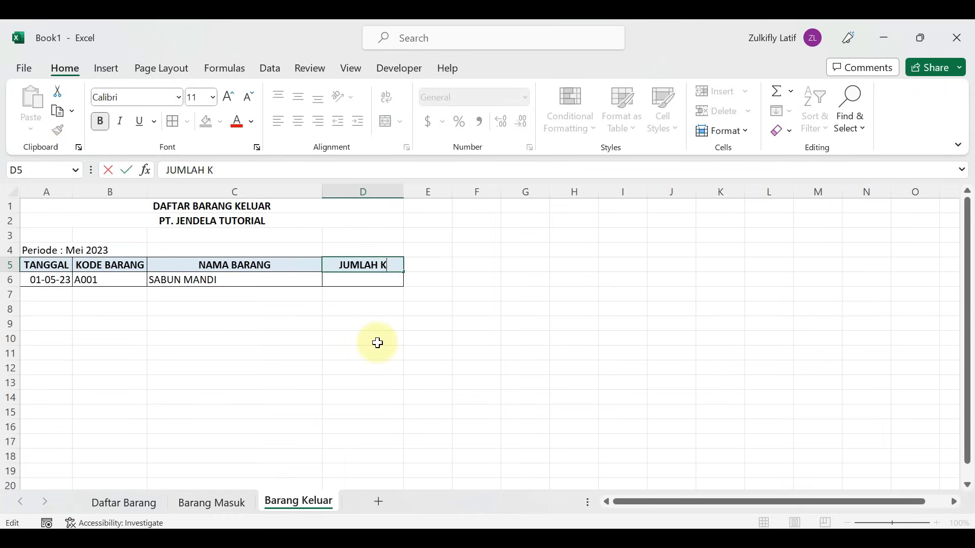
pyautogui.write('AR')
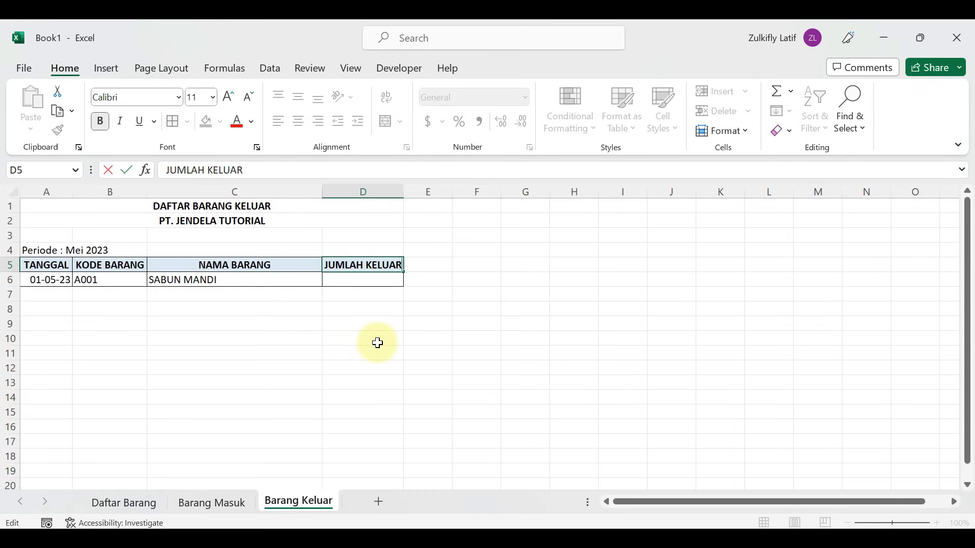
pyautogui.press('Return')
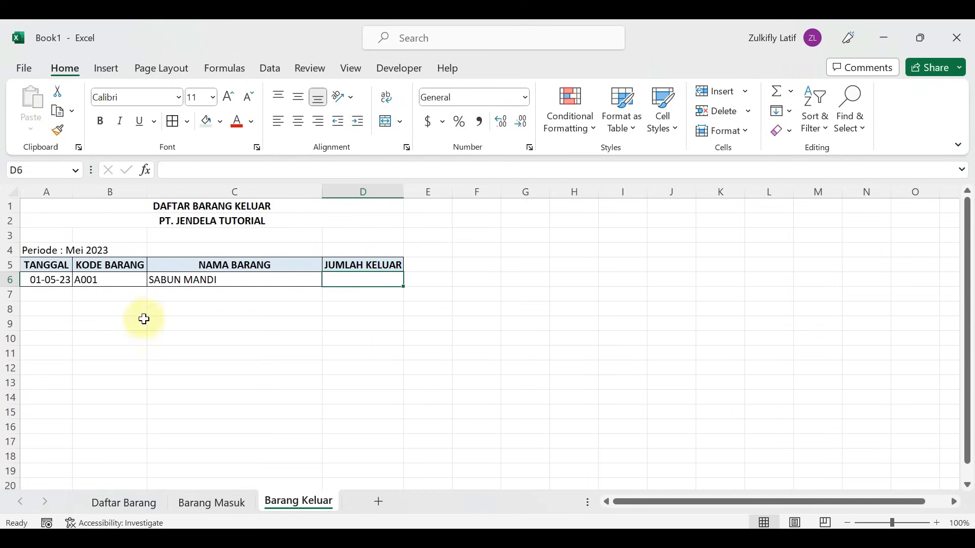
# Fill the Barang Keluar header row A5:D5 with the lightest green theme color
pyautogui.click(52, 265)
pyautogui.moveTo(51, 265); pyautogui.dragTo(356, 265)
pyautogui.click(220, 123)
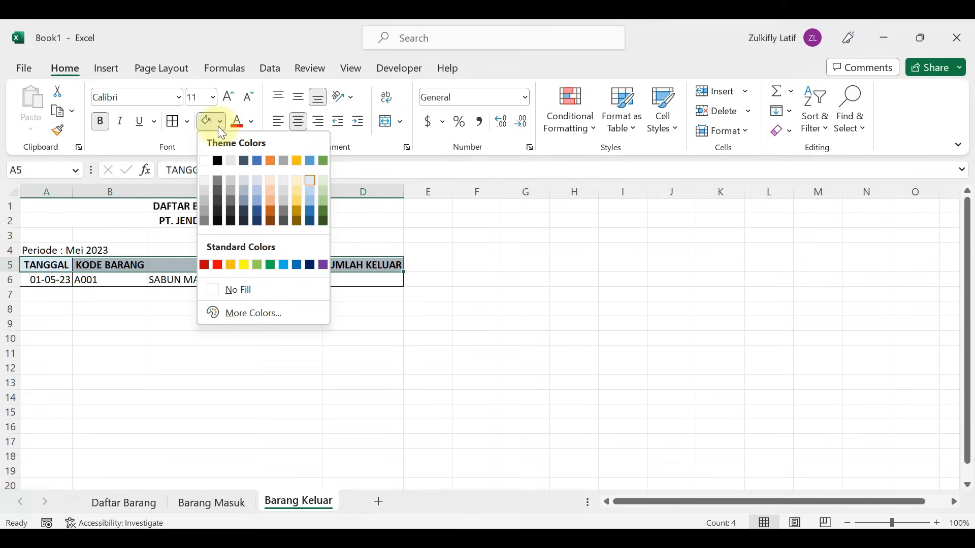
pyautogui.click(323, 183)
pyautogui.click(248, 336)
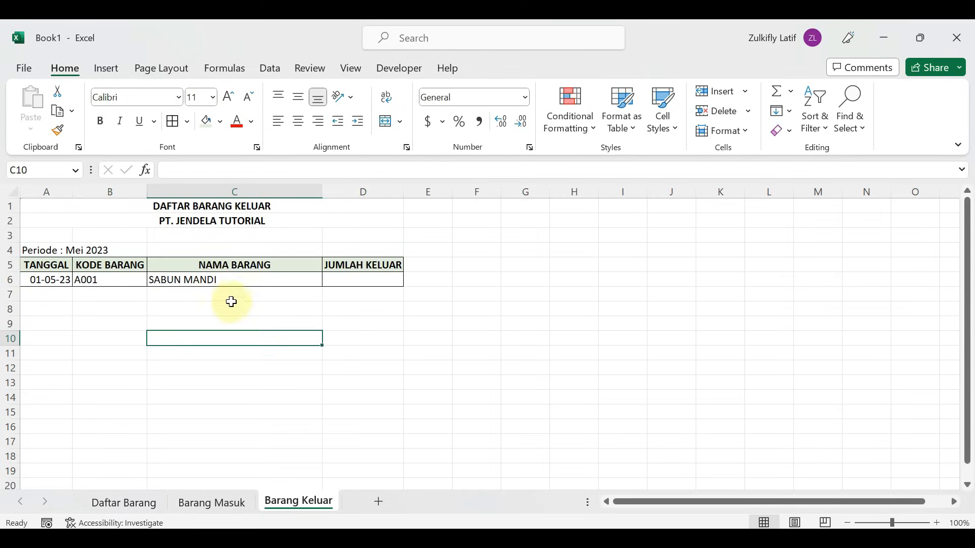
pyautogui.click(216, 511)
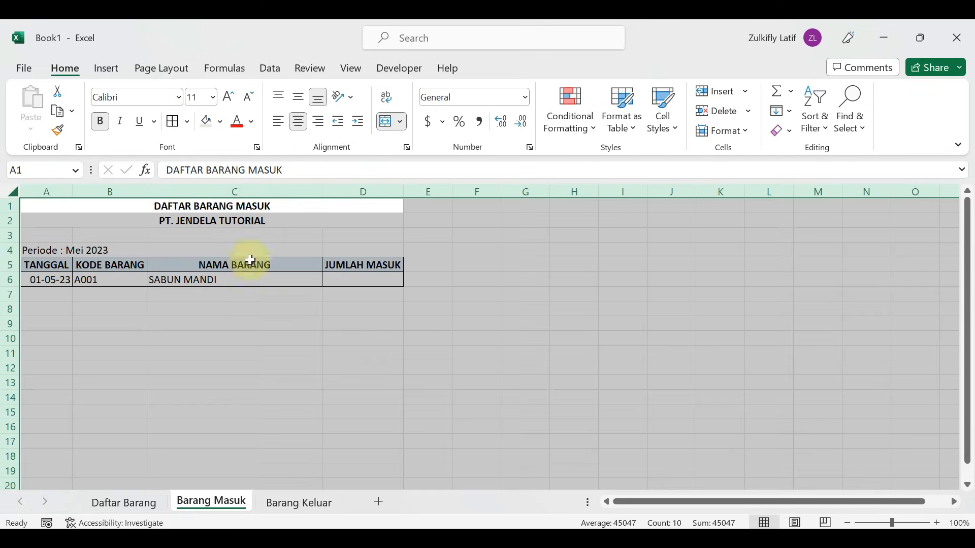
pyautogui.click(238, 322)
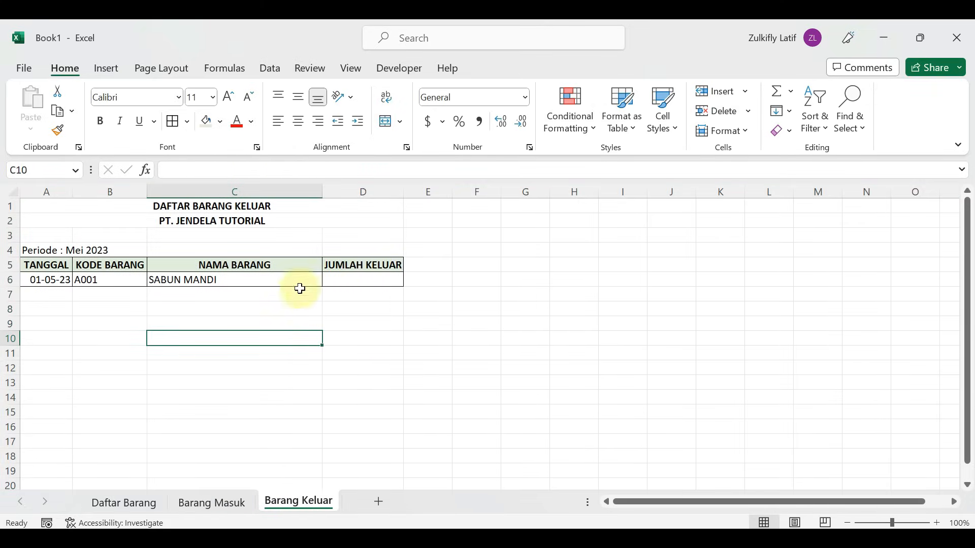
pyautogui.click(99, 202)
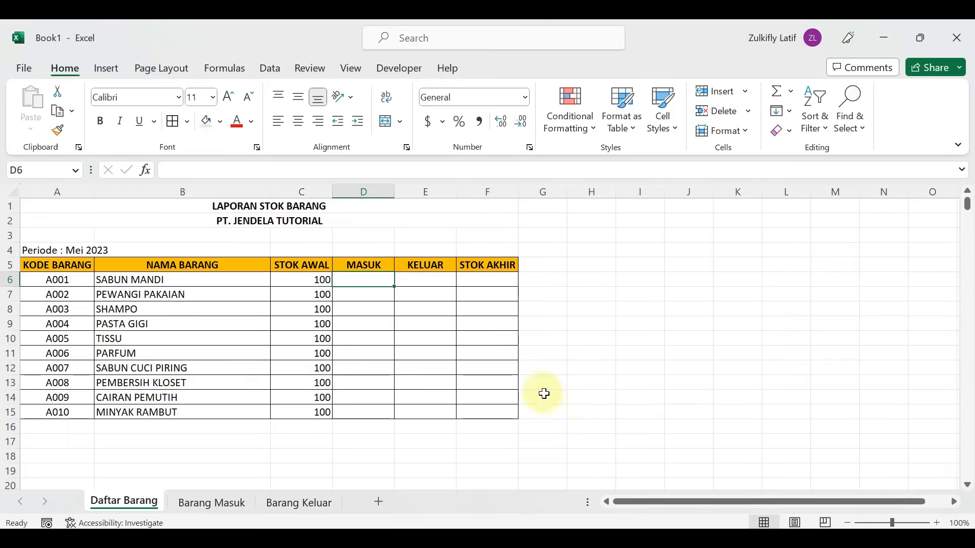
pyautogui.click(415, 277)
pyautogui.click(477, 278)
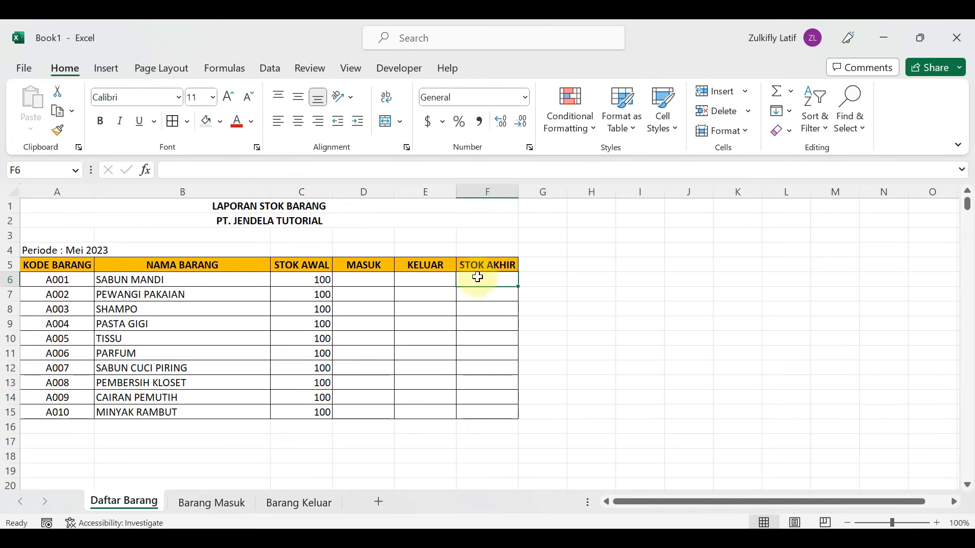
# Start a SUMIF formula in D6 of the Daftar Barang sheet with 'Barang Masuk'!B:B as the range
pyautogui.click(372, 287)
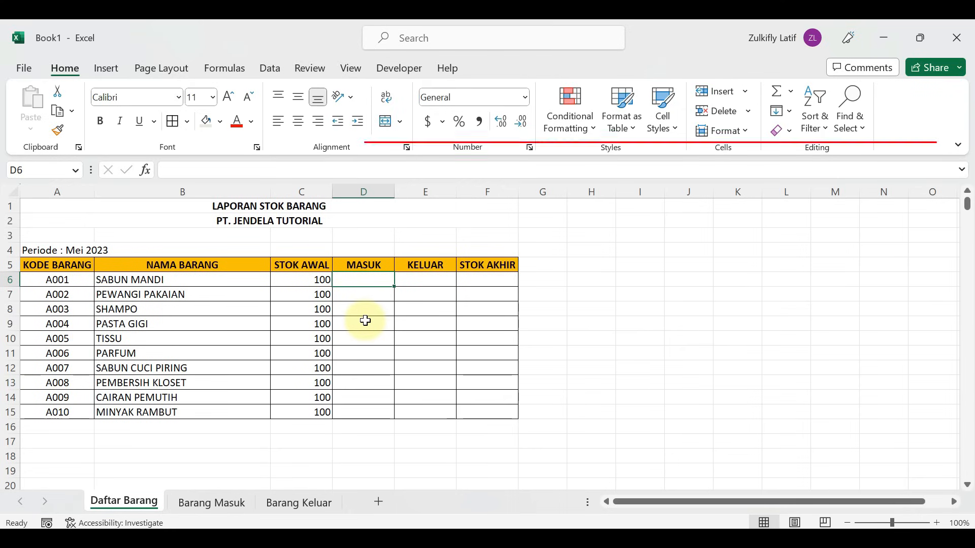
pyautogui.write('=SUMIF(')
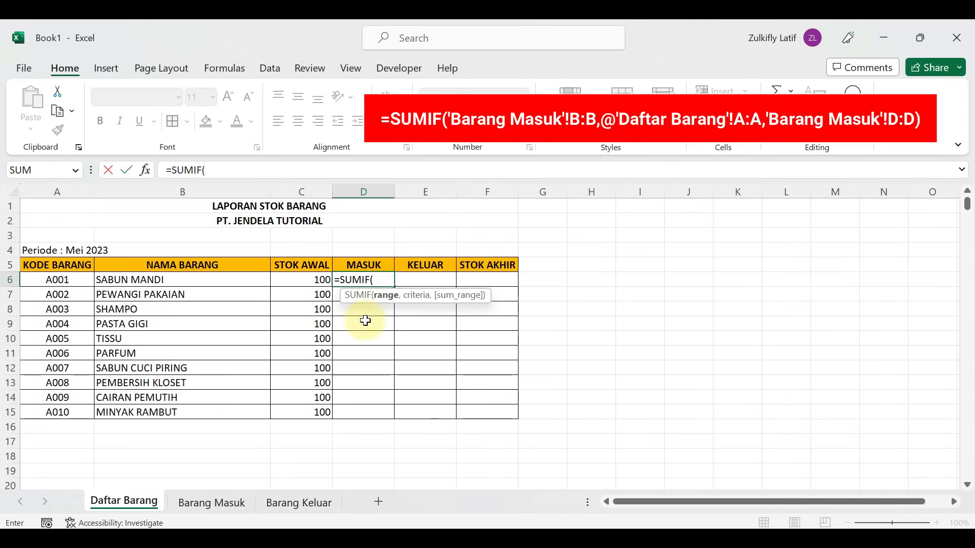
pyautogui.click(227, 498)
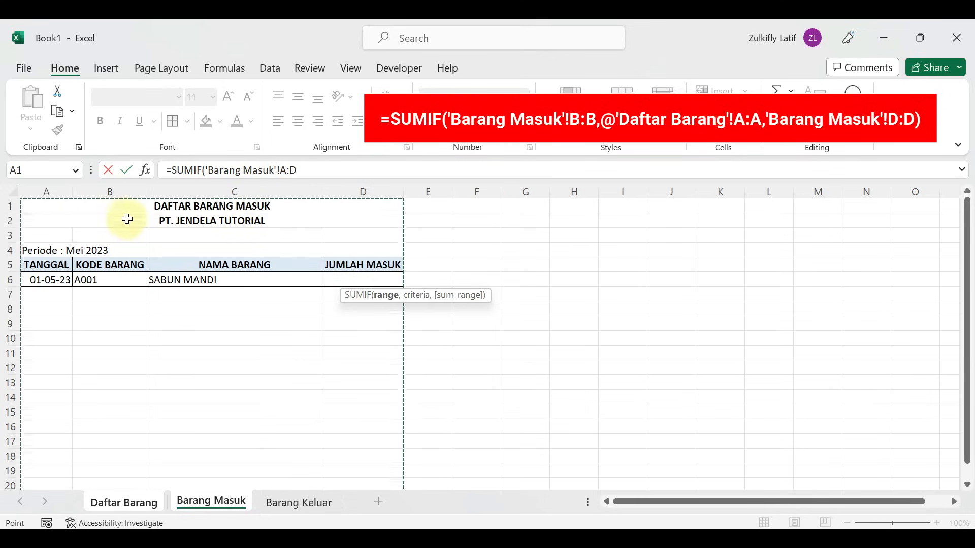
pyautogui.click(309, 170)
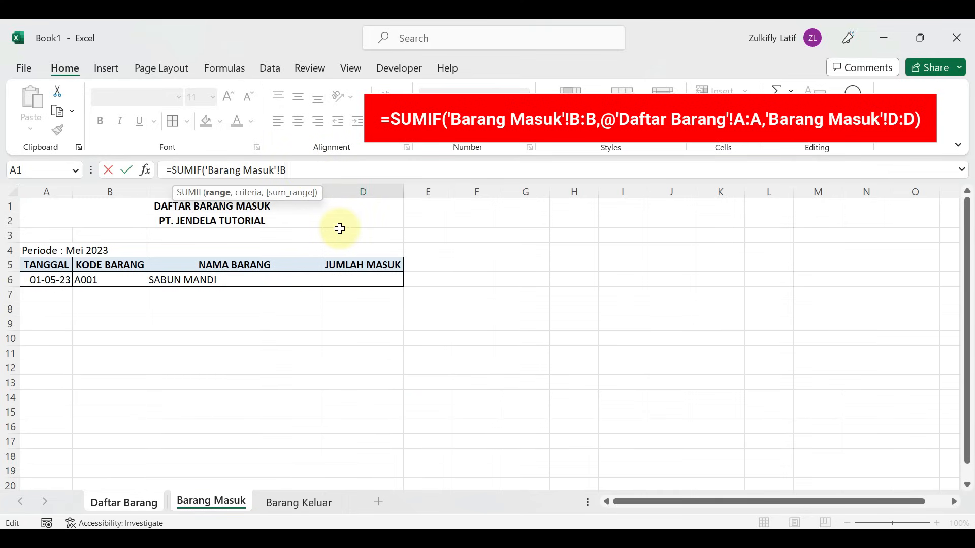
pyautogui.write('B')
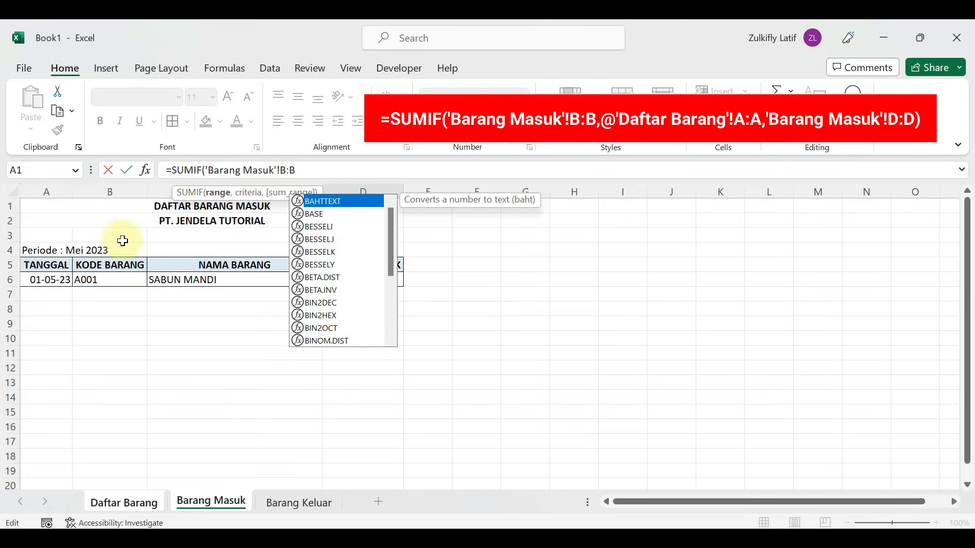
pyautogui.write(',')
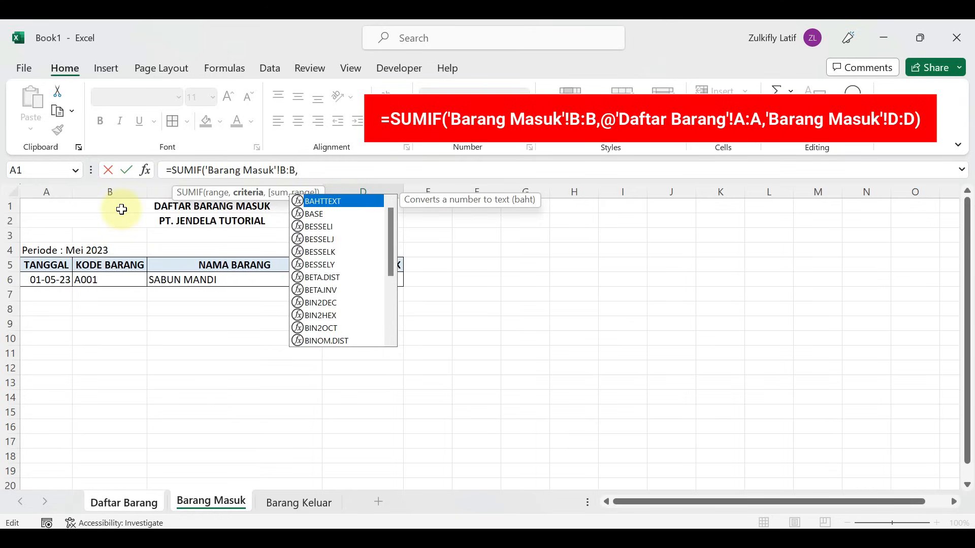
pyautogui.press('F2')
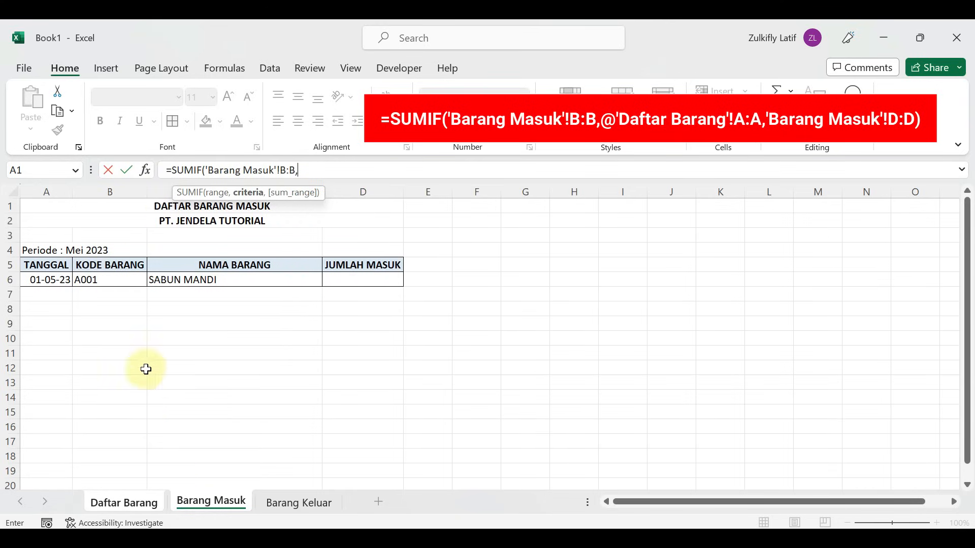
# Add column A of the Daftar Barang sheet, 'Daftar Barang'!A:A, as the SUMIF criteria
pyautogui.click(123, 502)
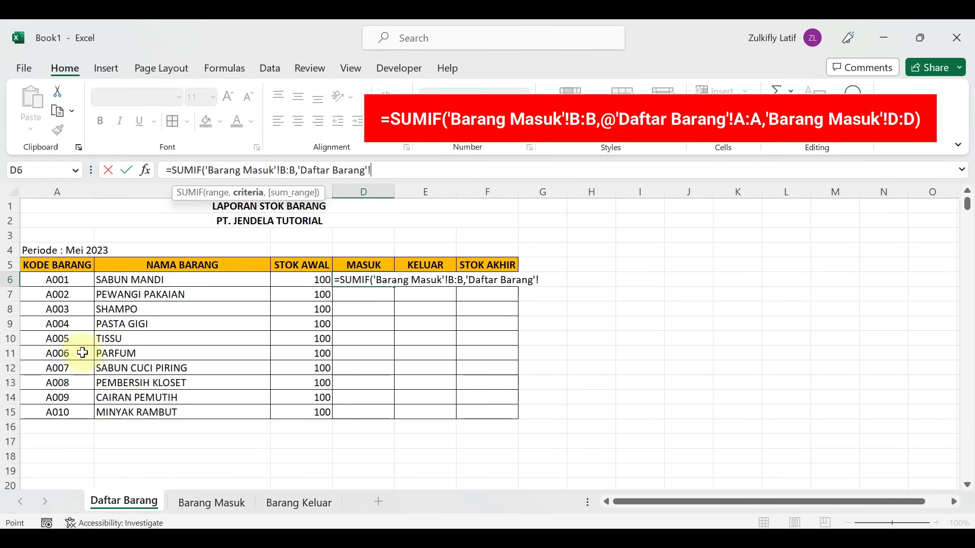
pyautogui.click(53, 192)
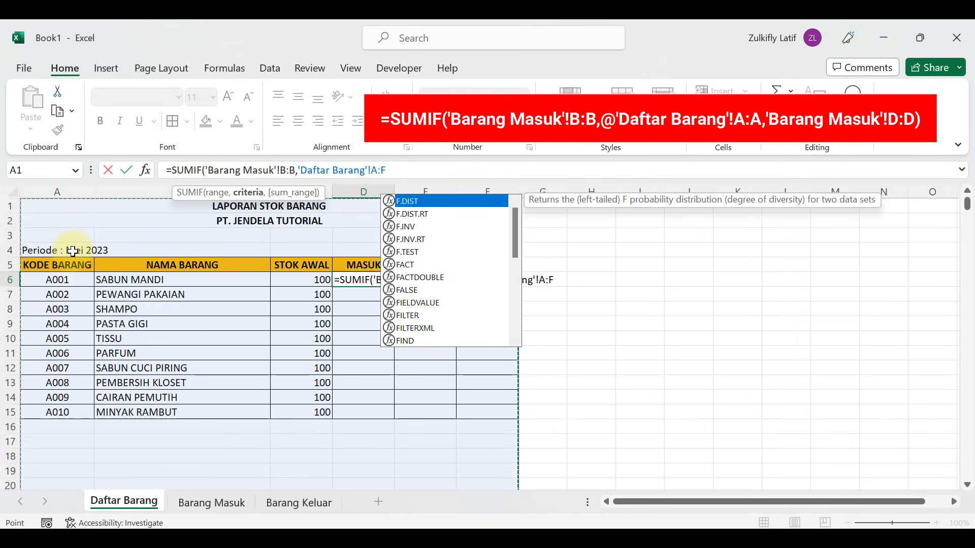
pyautogui.press('BackSpace')
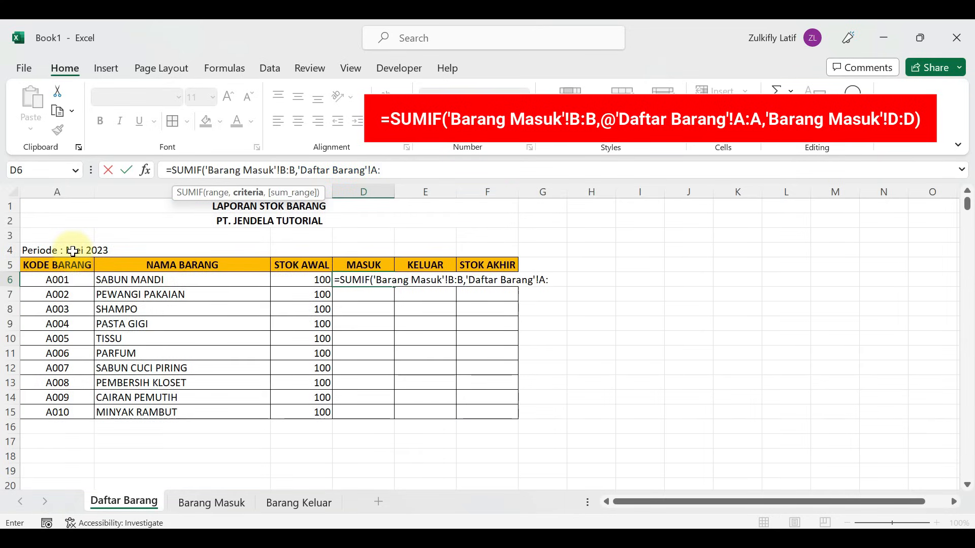
pyautogui.write('A')
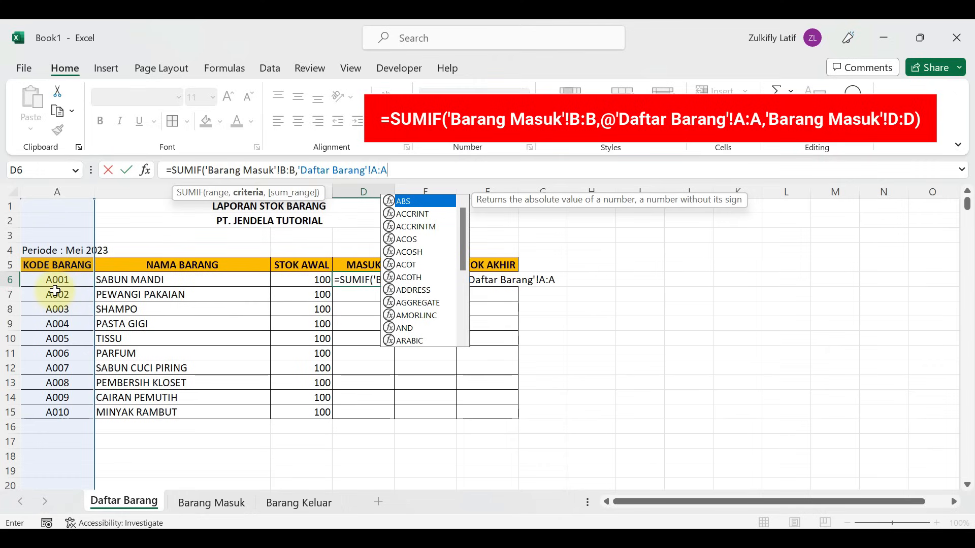
pyautogui.write(',')
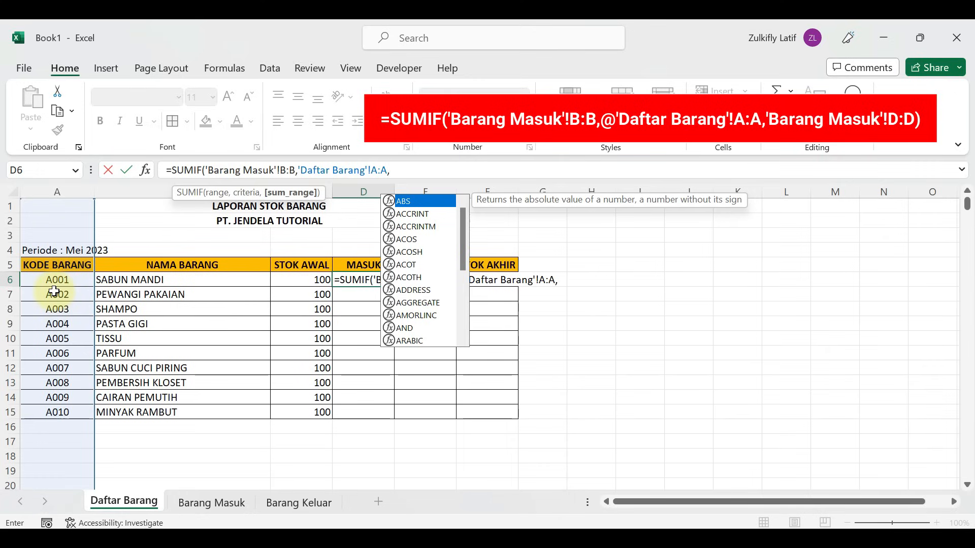
# Complete the SUMIF in D6 with 'Barang Masuk'!D:D as the sum range, accepting the suggested @'Daftar Barang'!A:A version of the formula
pyautogui.click(209, 501)
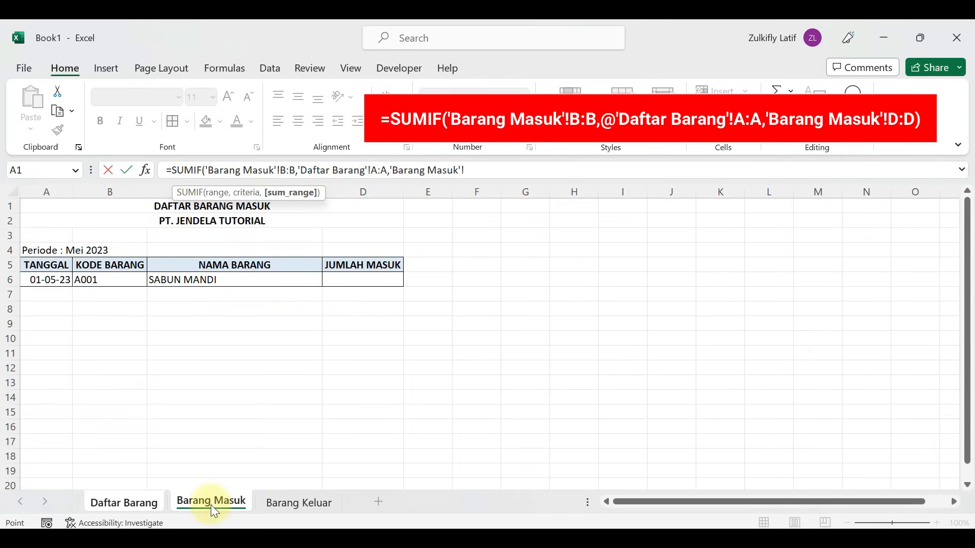
pyautogui.click(366, 189)
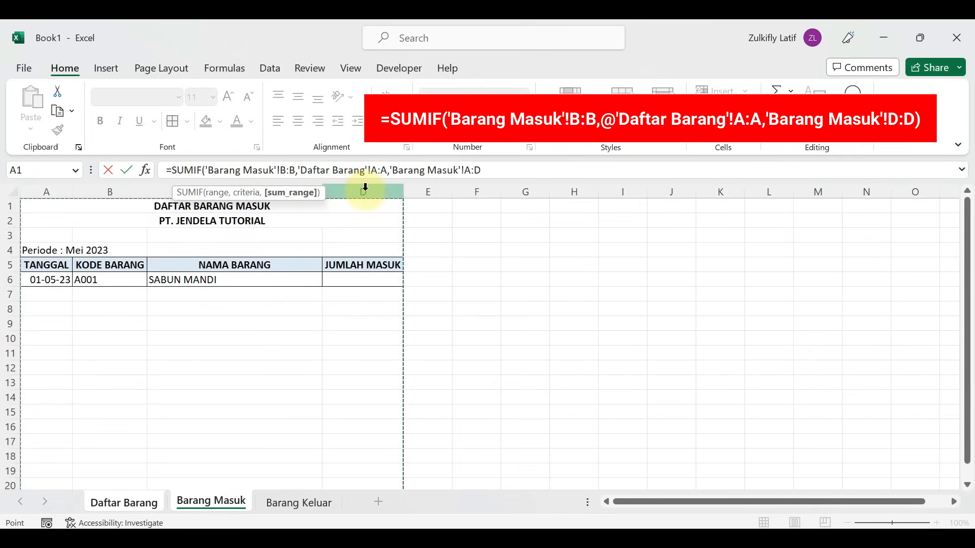
pyautogui.click(488, 171)
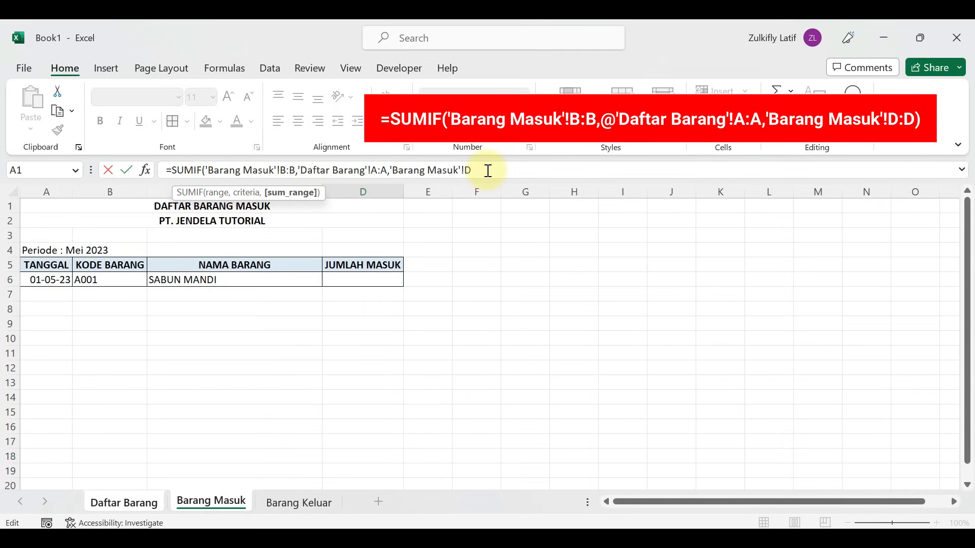
pyautogui.write('D')
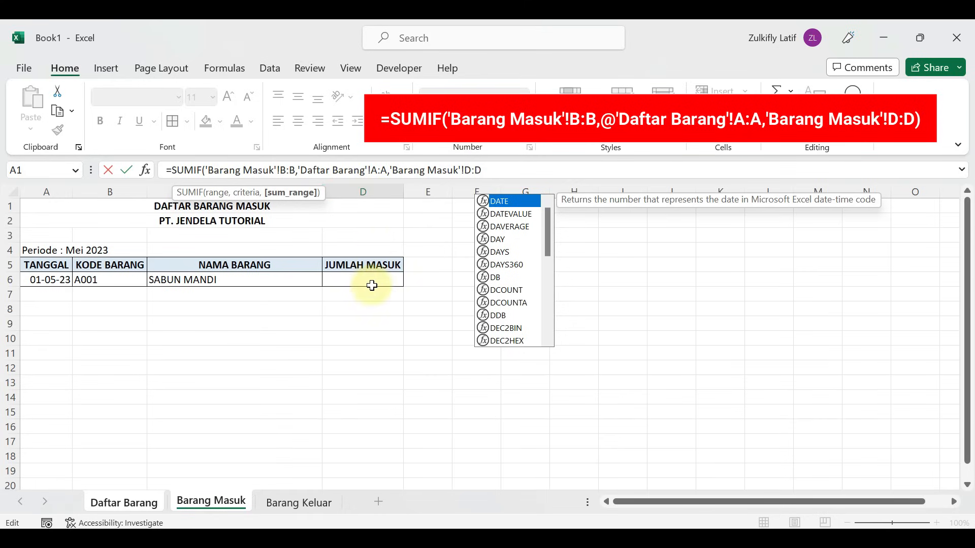
pyautogui.write(')')
pyautogui.press('Return')
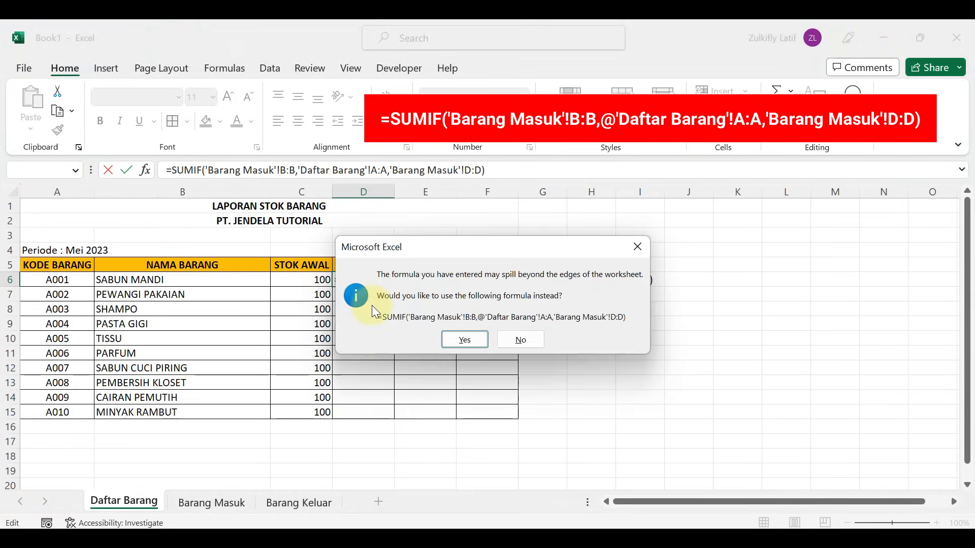
pyautogui.click(459, 342)
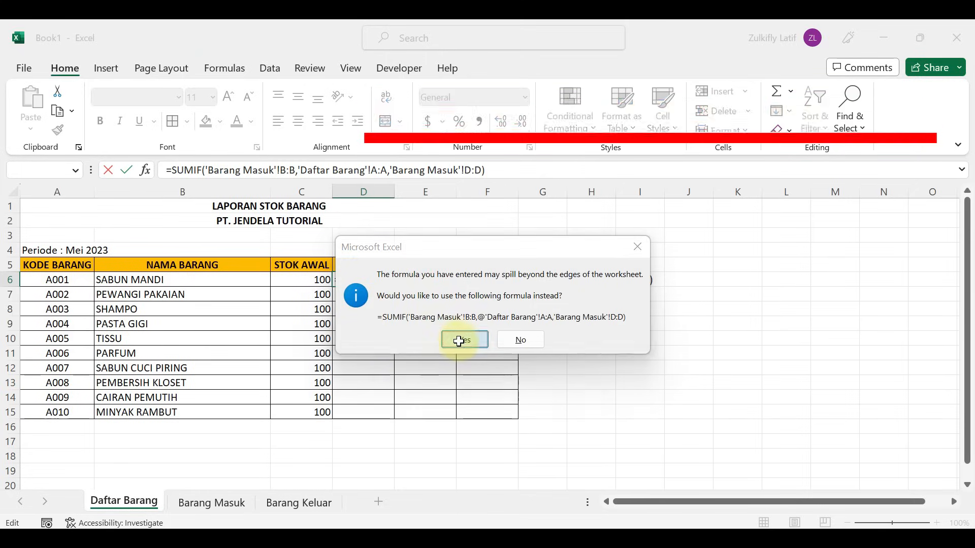
pyautogui.click(375, 279)
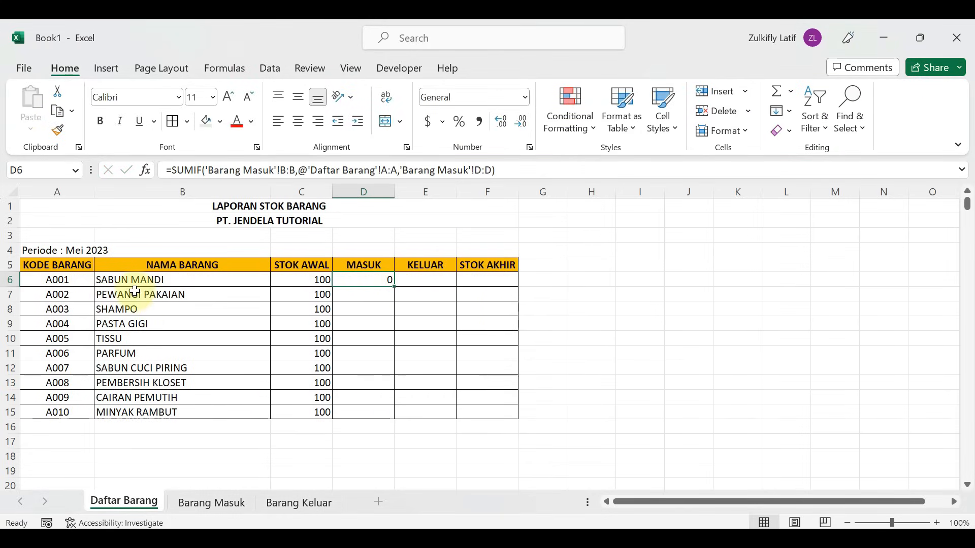
# Enter 20 as the JUMLAH MASUK for item A001 in D6 of the Barang Masuk sheet
pyautogui.click(203, 504)
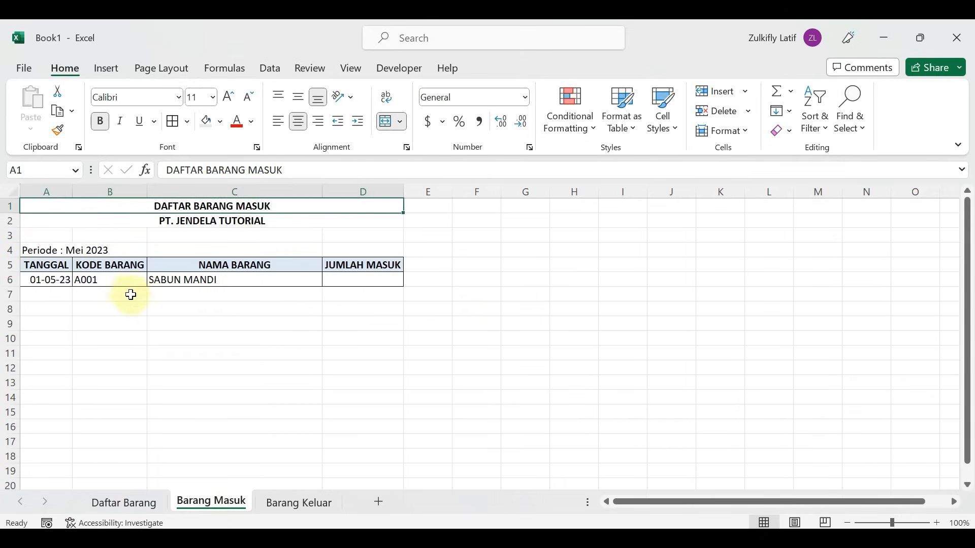
pyautogui.click(121, 279)
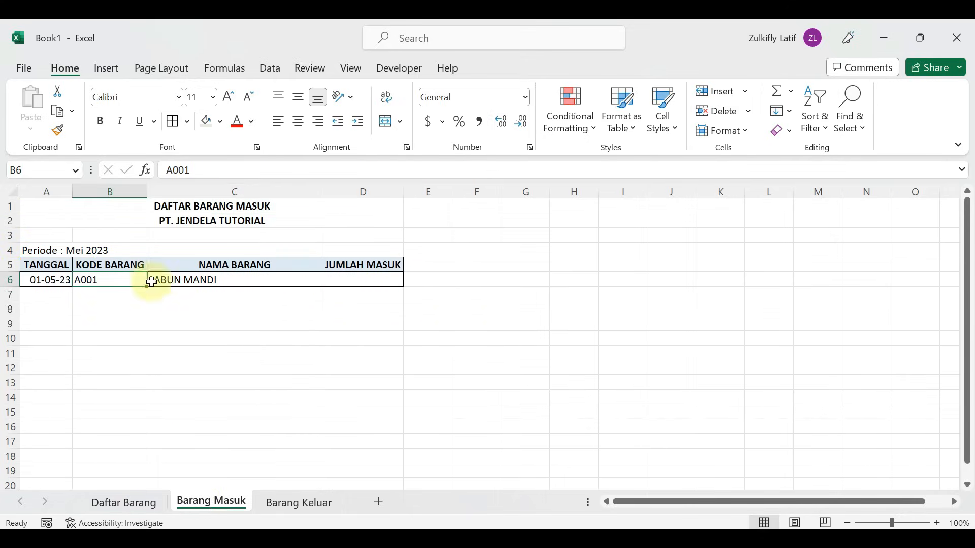
pyautogui.click(216, 280)
pyautogui.click(333, 281)
pyautogui.write('20')
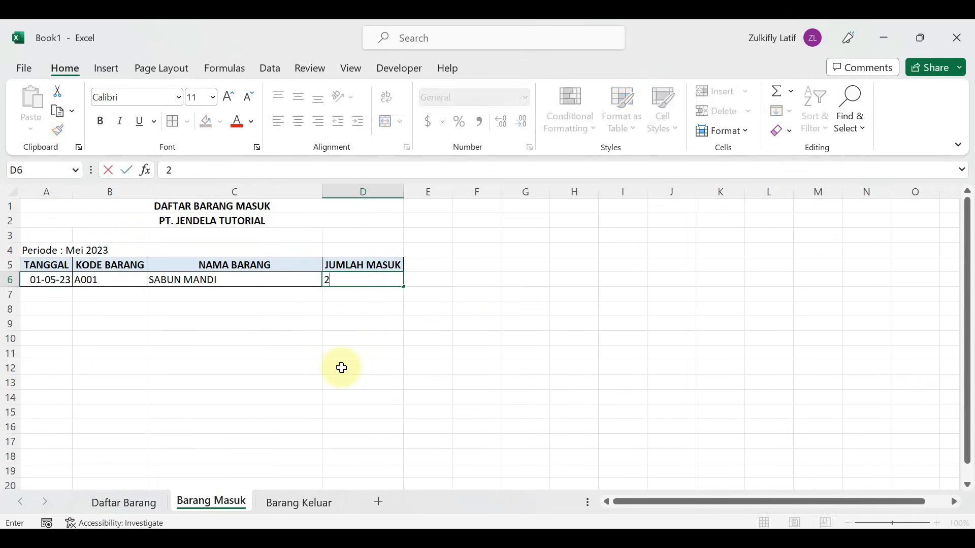
pyautogui.press('Return')
# Start a second incoming entry in row 7 with the date 2-5-2023 and item code A002
pyautogui.click(80, 297)
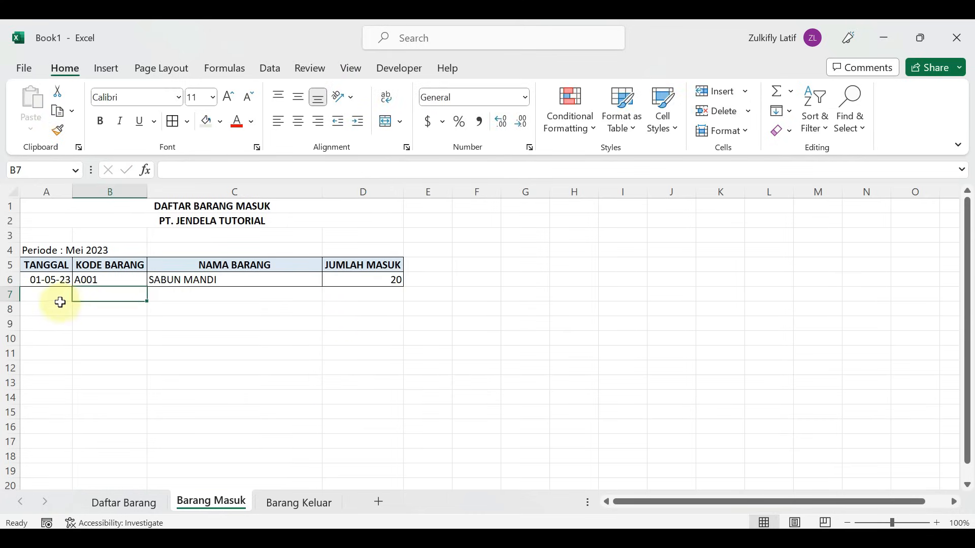
pyautogui.click(51, 296)
pyautogui.write('2-5-2023')
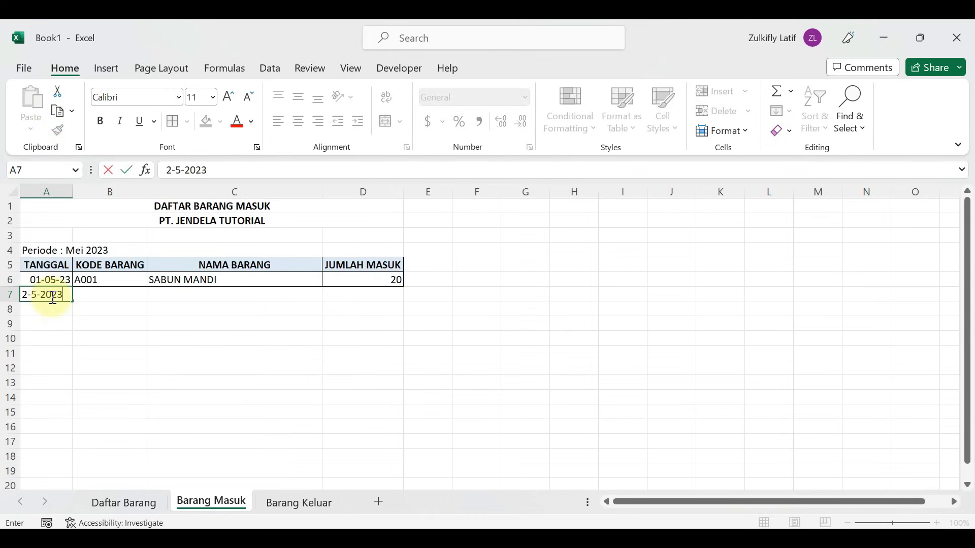
pyautogui.press('Tab')
pyautogui.write('A')
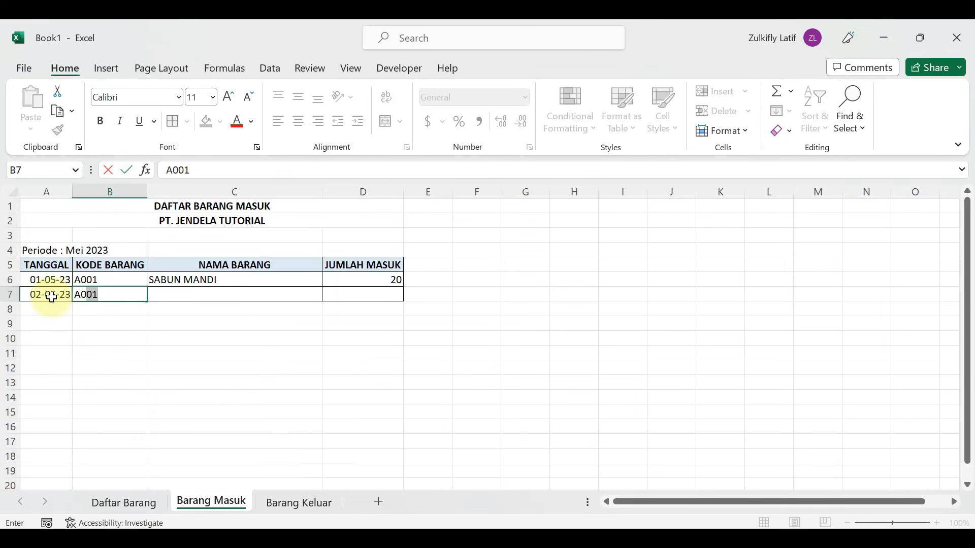
pyautogui.press('Tab')
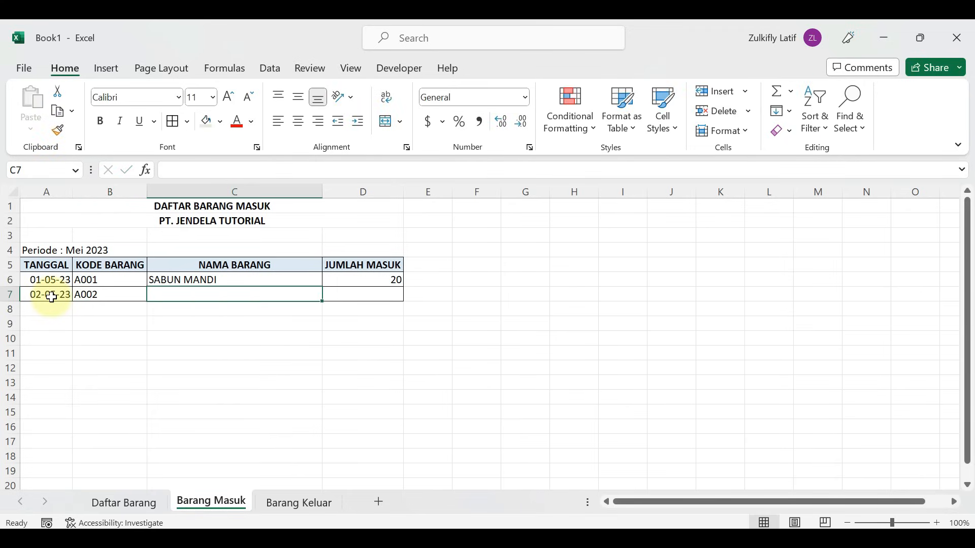
# Fill the item name lookup formula from C6 down to C20
pyautogui.click(168, 323)
pyautogui.click(188, 282)
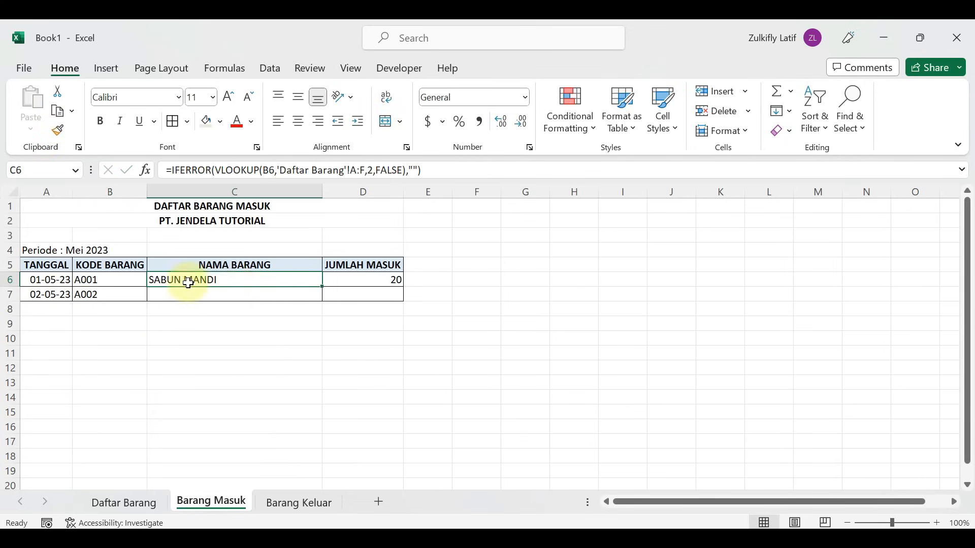
pyautogui.moveTo(321, 286); pyautogui.dragTo(302, 465)
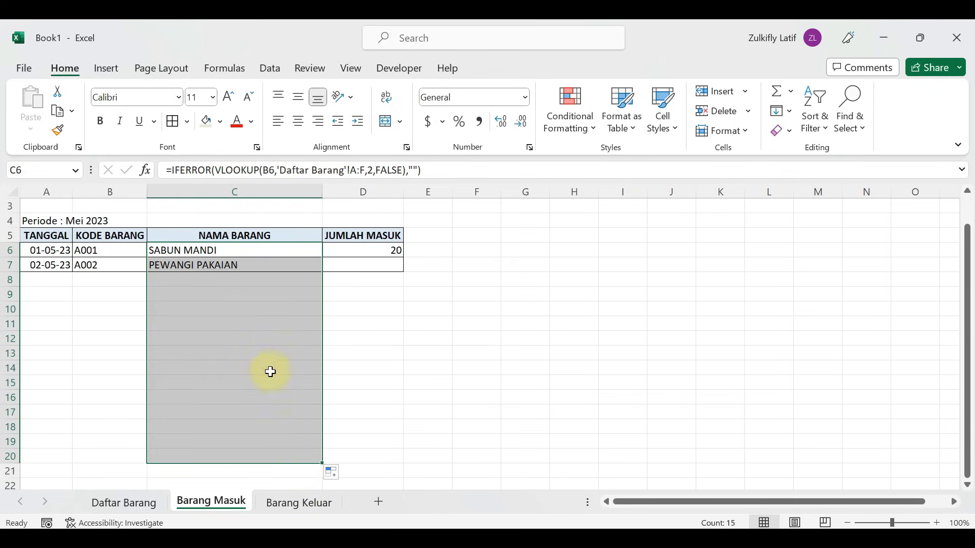
pyautogui.click(259, 264)
pyautogui.scroll(1, 223, 294)
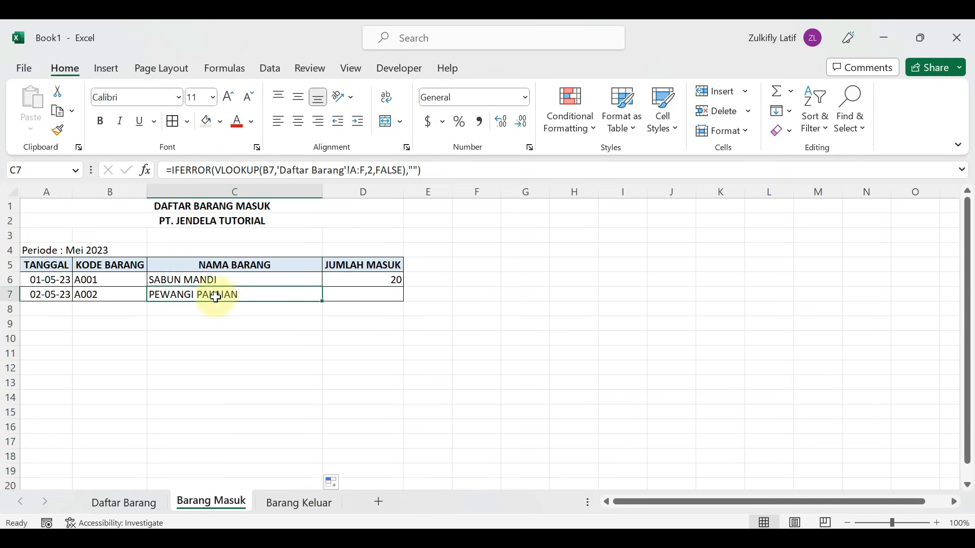
# Enter 15 as the JUMLAH MASUK for item A002 in D7
pyautogui.click(361, 297)
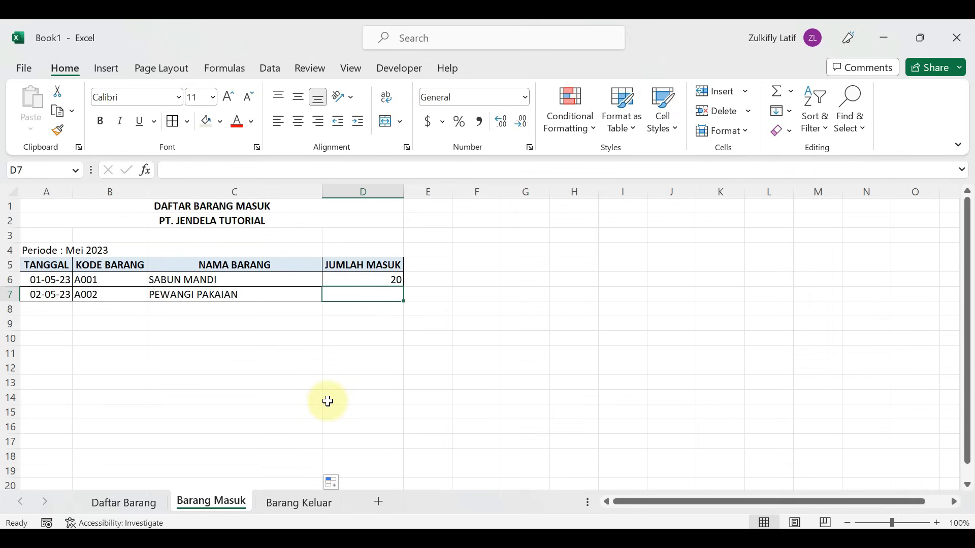
pyautogui.write('15')
pyautogui.press('Return')
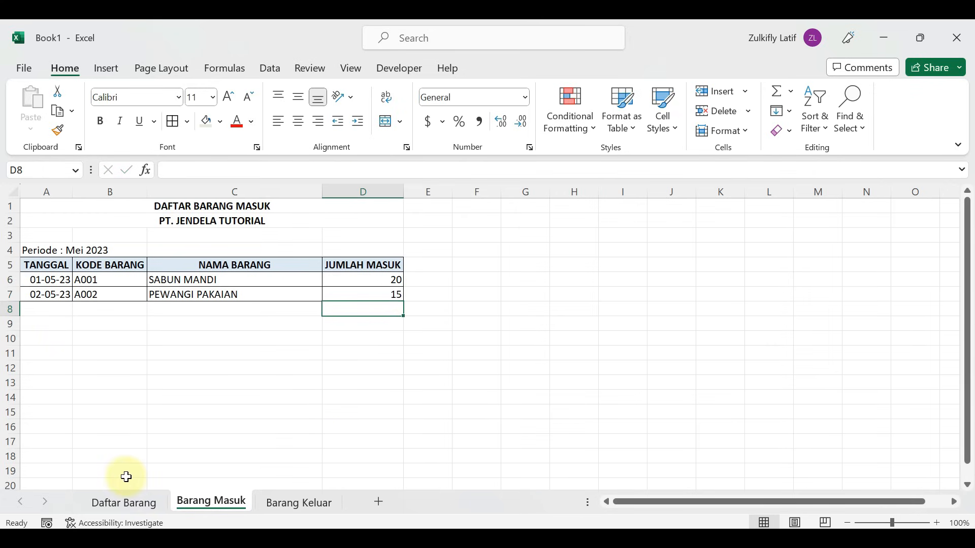
# Fill the MASUK SUMIF formula on the Daftar Barang sheet from D6 down to D15 and check the filled cells
pyautogui.click(120, 502)
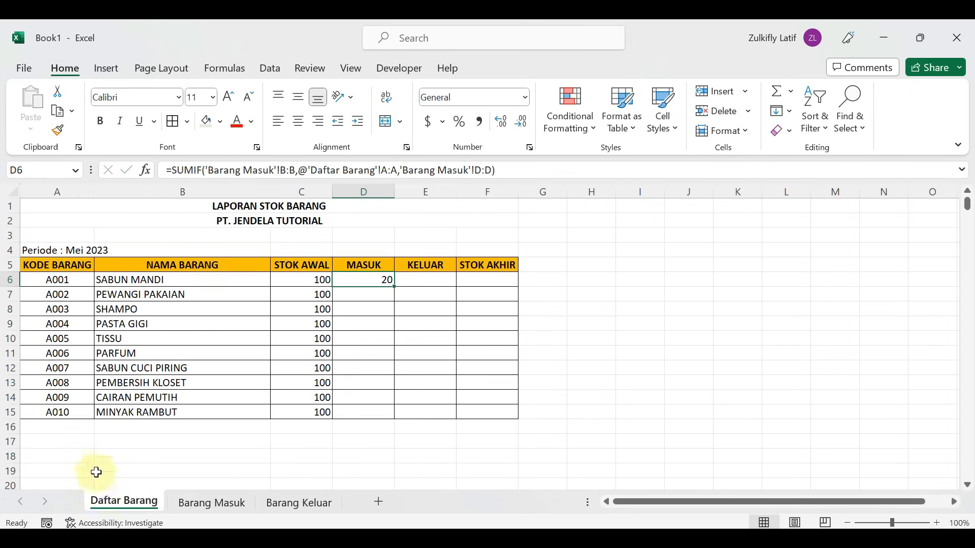
pyautogui.click(374, 295)
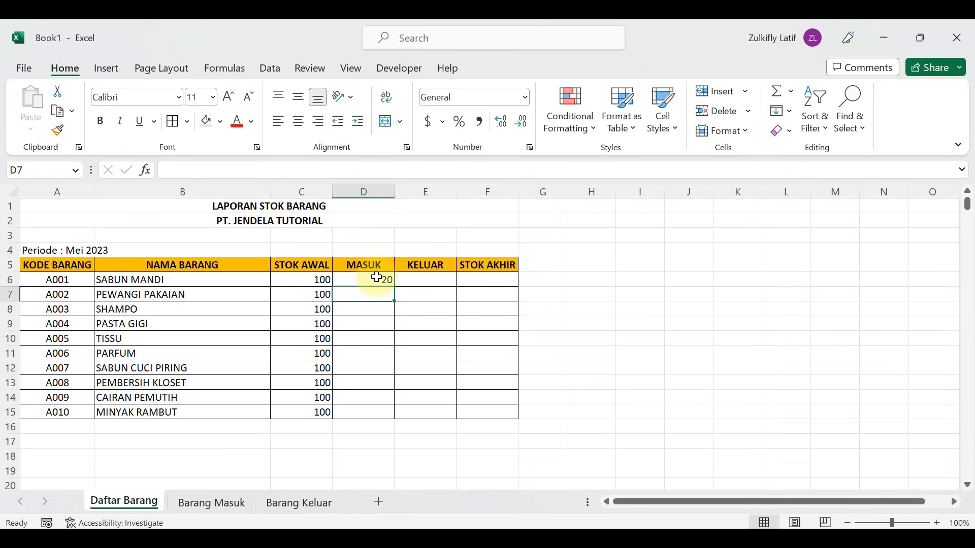
pyautogui.click(377, 276)
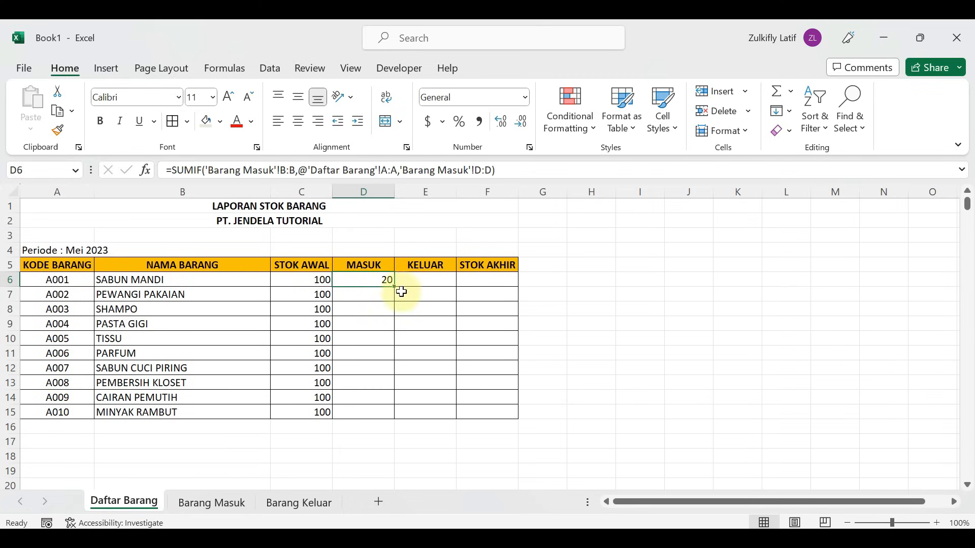
pyautogui.moveTo(394, 288); pyautogui.dragTo(384, 422)
pyautogui.click(381, 295)
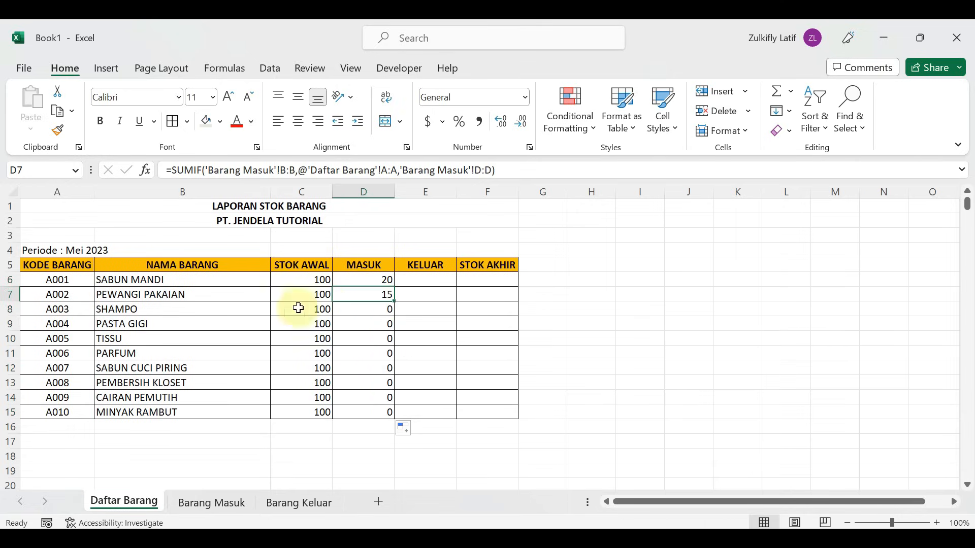
pyautogui.click(186, 293)
pyautogui.click(375, 294)
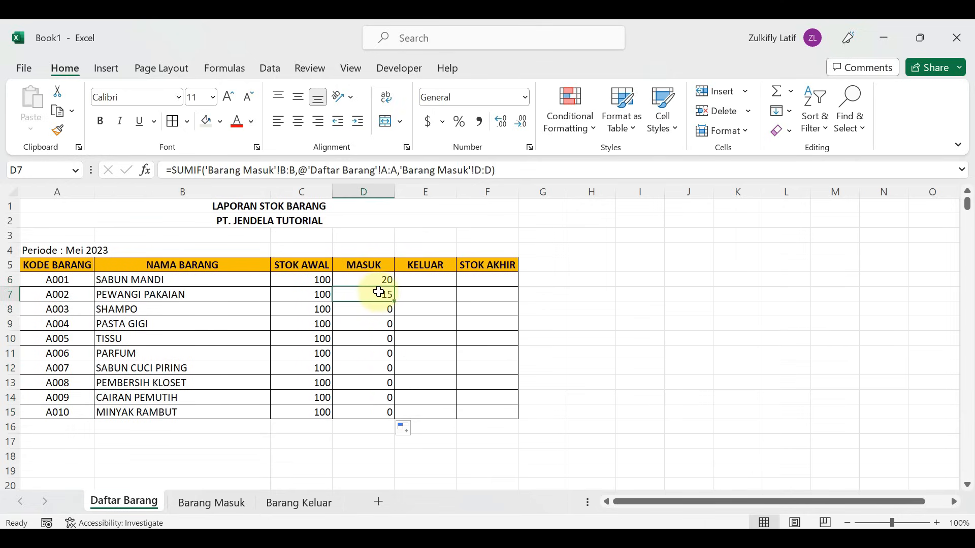
pyautogui.click(369, 308)
pyautogui.click(359, 399)
pyautogui.click(363, 336)
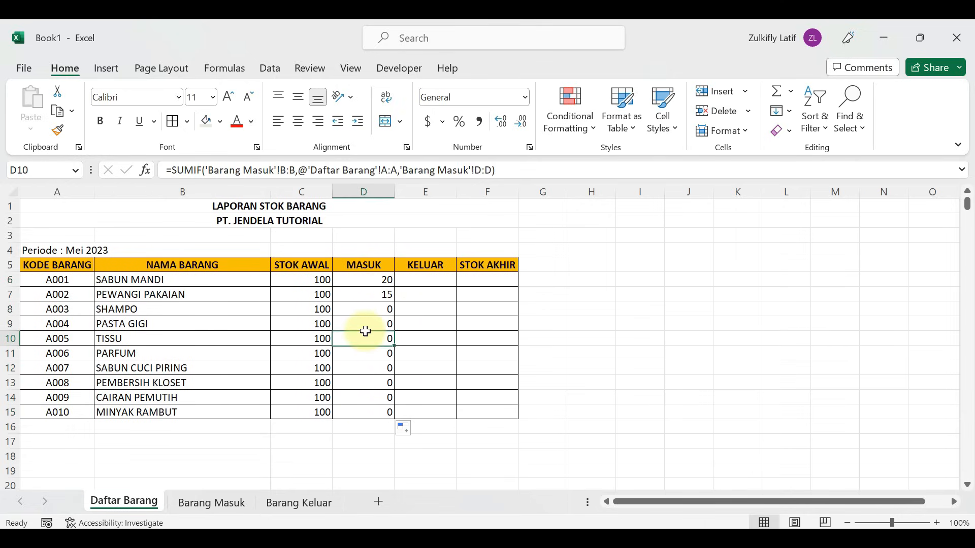
# Add a third entry in row 8 of the Barang Masuk sheet with date 3-5-2023, item code A001 and quantity 4
pyautogui.click(189, 503)
pyautogui.click(60, 309)
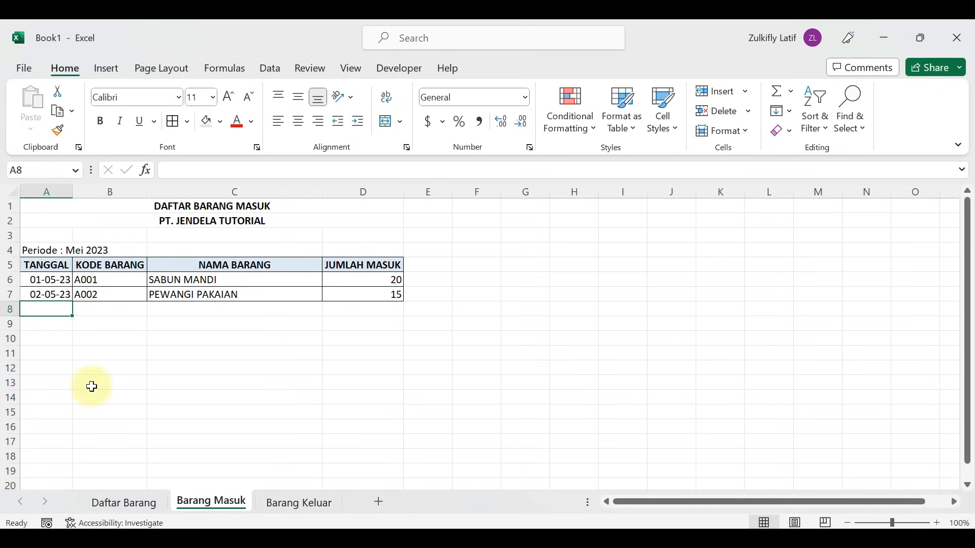
pyautogui.write('3-5-2023')
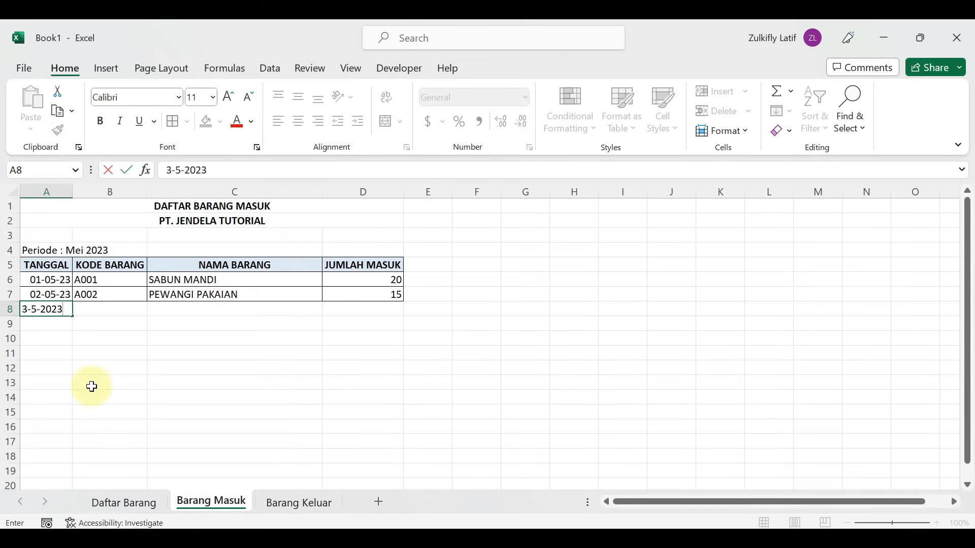
pyautogui.press('Tab')
pyautogui.write('A0')
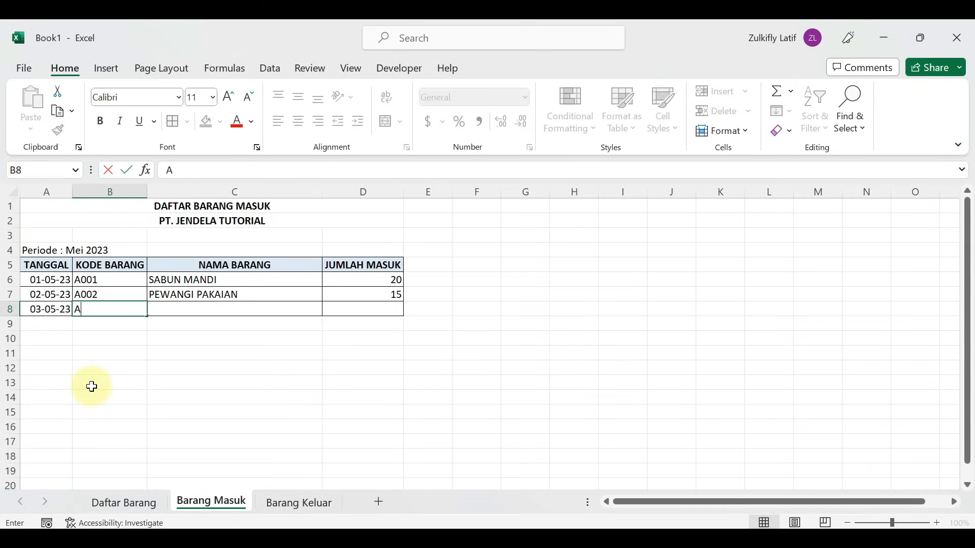
pyautogui.press('Tab')
pyautogui.press('Tab')
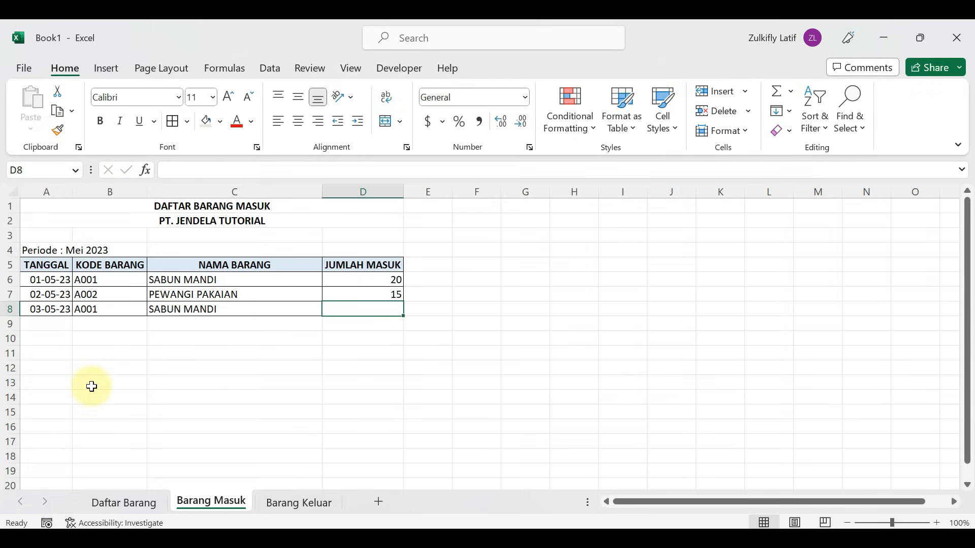
pyautogui.write('4')
pyautogui.press('Return')
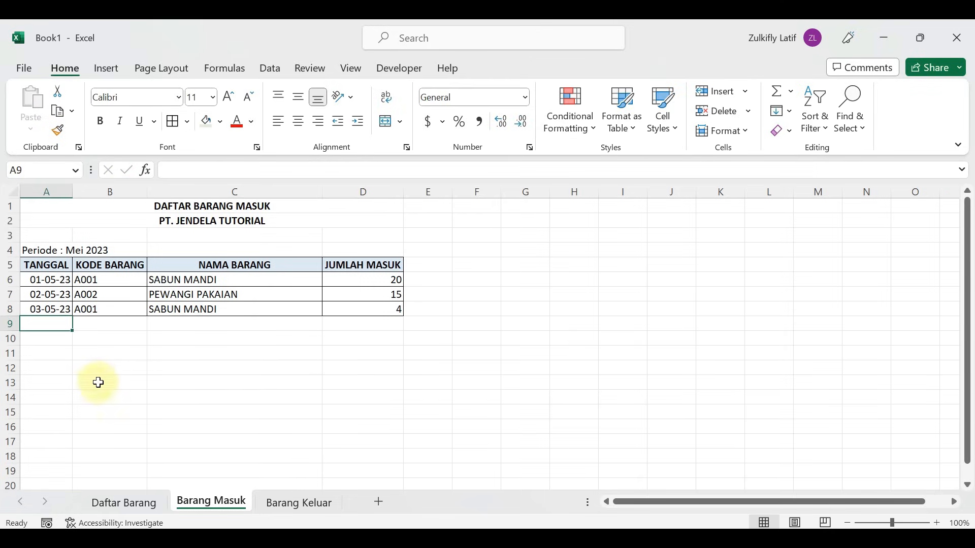
# Compare the two A001 quantities on the Barang Masuk sheet with the SABUN MANDI total in the MASUK column of Daftar Barang
pyautogui.click(366, 281)
pyautogui.click(367, 307)
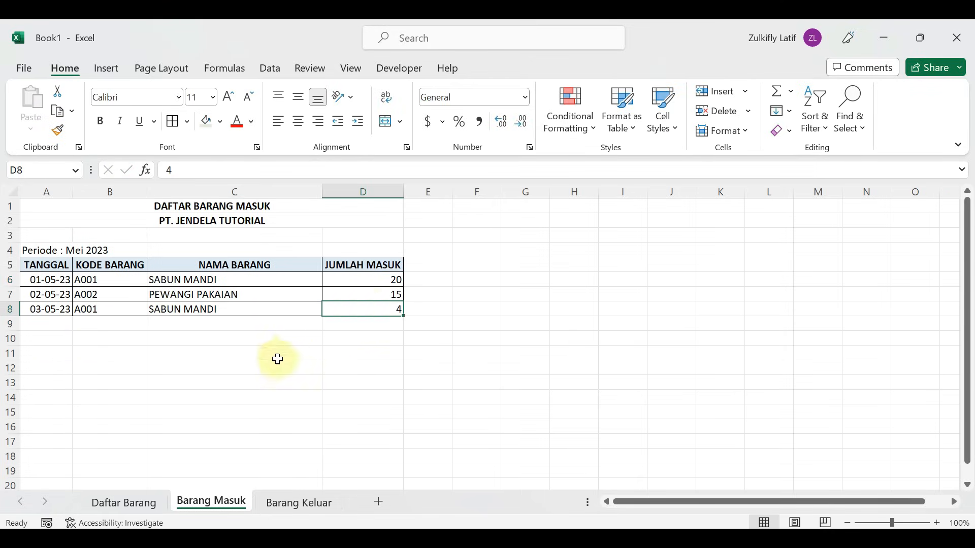
pyautogui.click(371, 283)
pyautogui.click(366, 307)
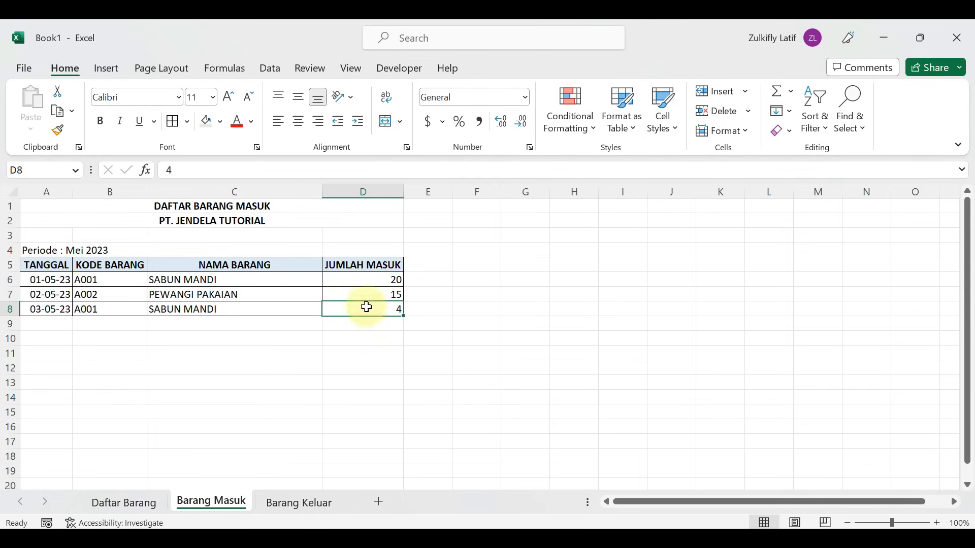
pyautogui.click(142, 499)
pyautogui.click(382, 279)
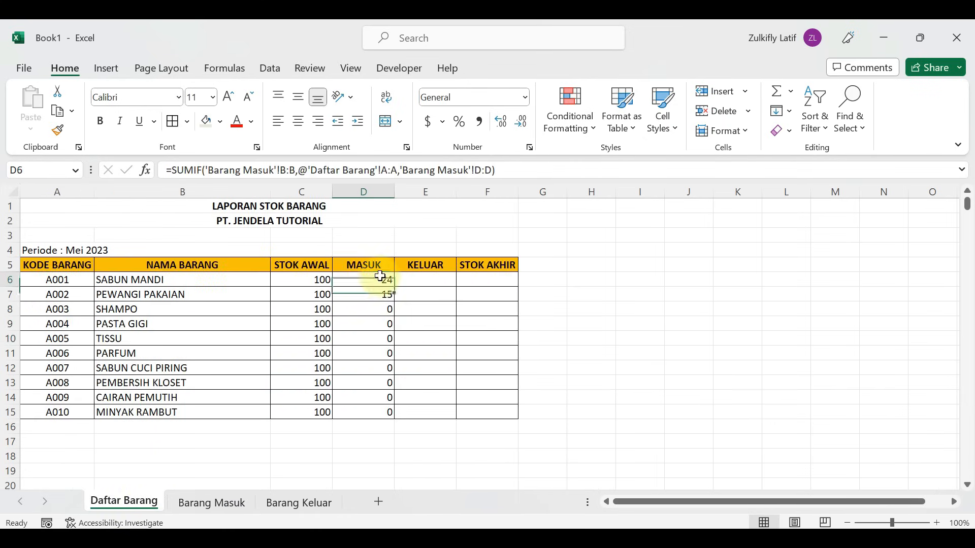
pyautogui.click(147, 280)
pyautogui.click(364, 280)
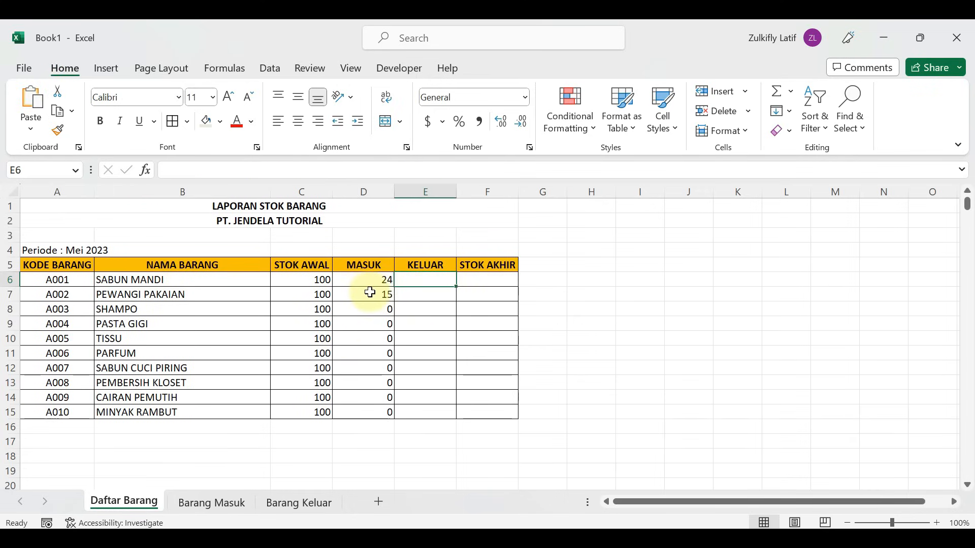
# Copy the text of the SUMIF formula in D6 into the KELUAR cell E6 with its references unchanged
pyautogui.click(408, 281)
pyautogui.click(377, 281)
pyautogui.moveTo(496, 170); pyautogui.dragTo(173, 173)
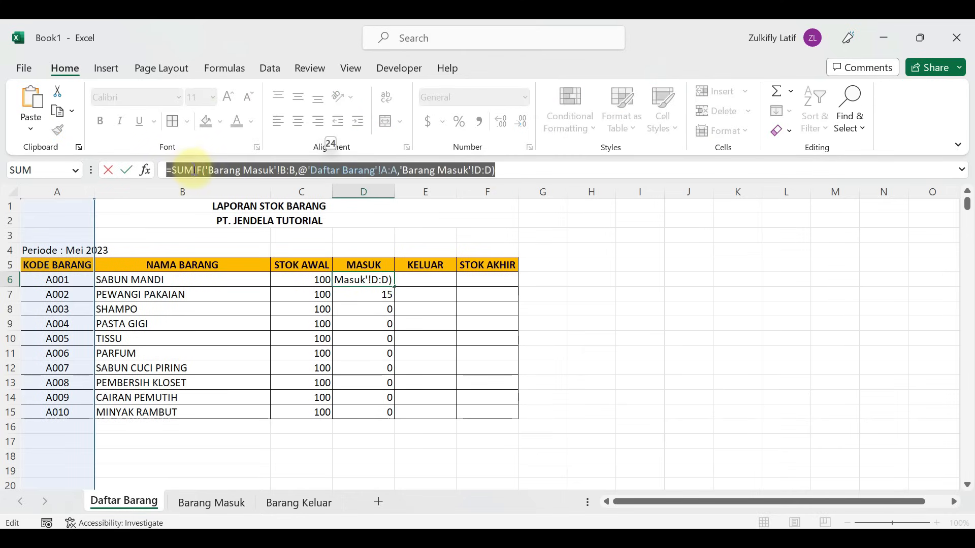
pyautogui.rightClick(195, 171)
pyautogui.click(231, 202)
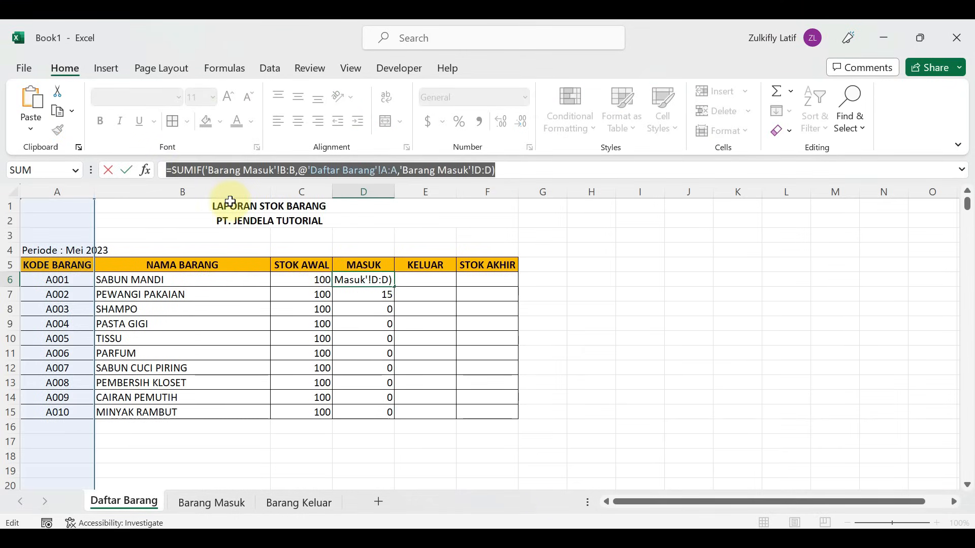
pyautogui.press('Return')
pyautogui.doubleClick(428, 285)
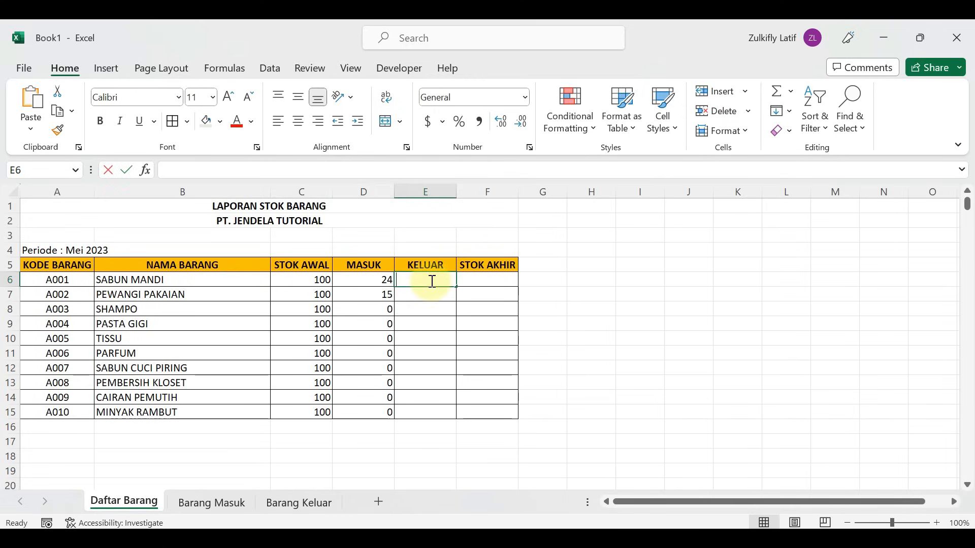
pyautogui.rightClick(327, 173)
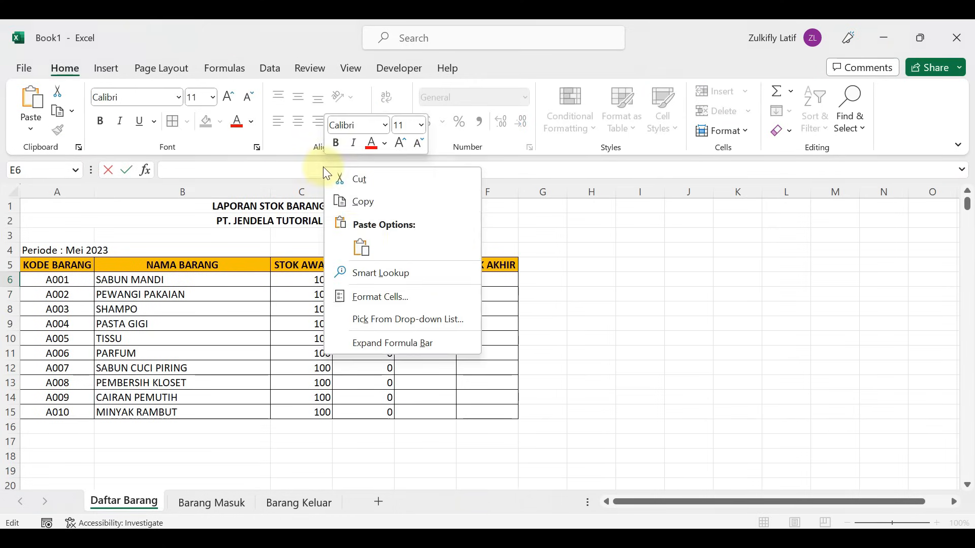
pyautogui.click(361, 248)
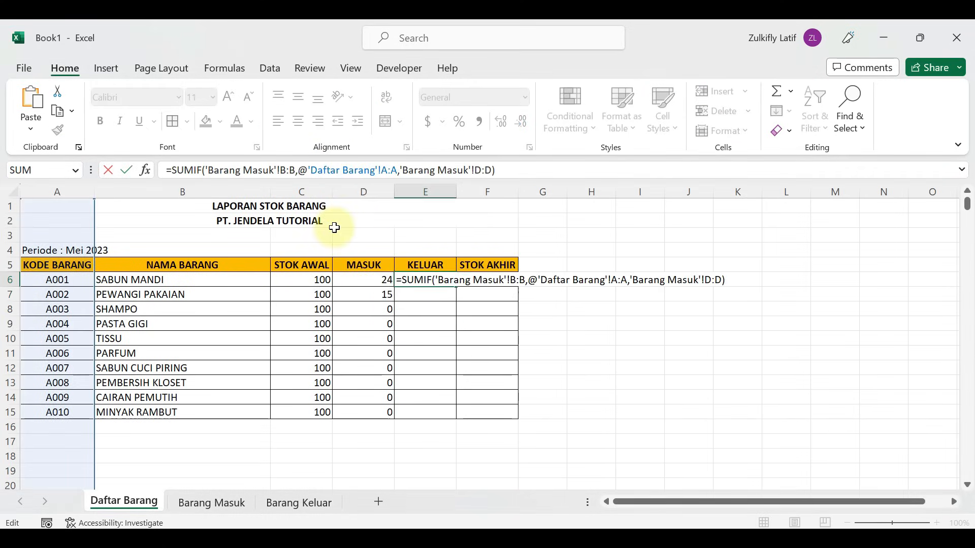
pyautogui.press('Return')
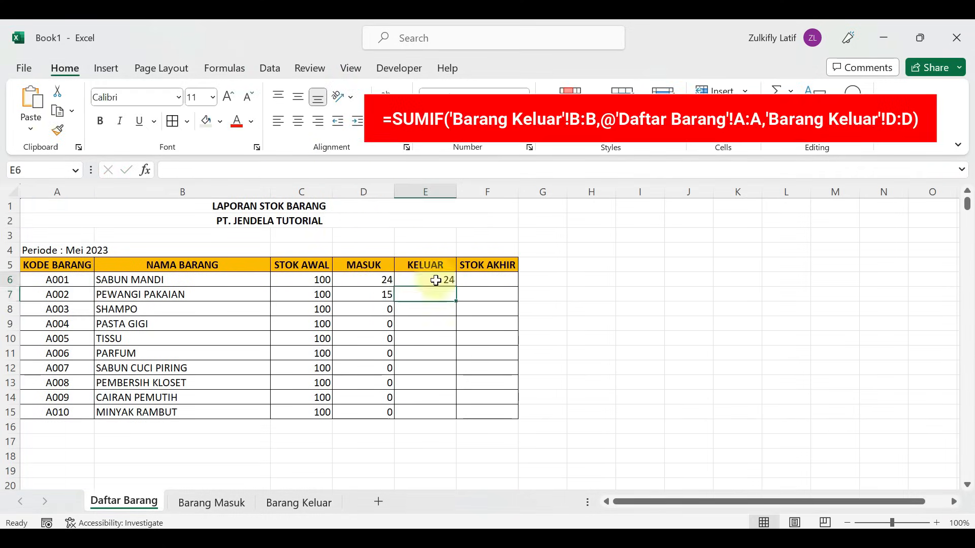
# Change the range argument of the SUMIF formula in KELUAR cell E6 to 'Barang Keluar'!B:B
pyautogui.doubleClick(435, 279)
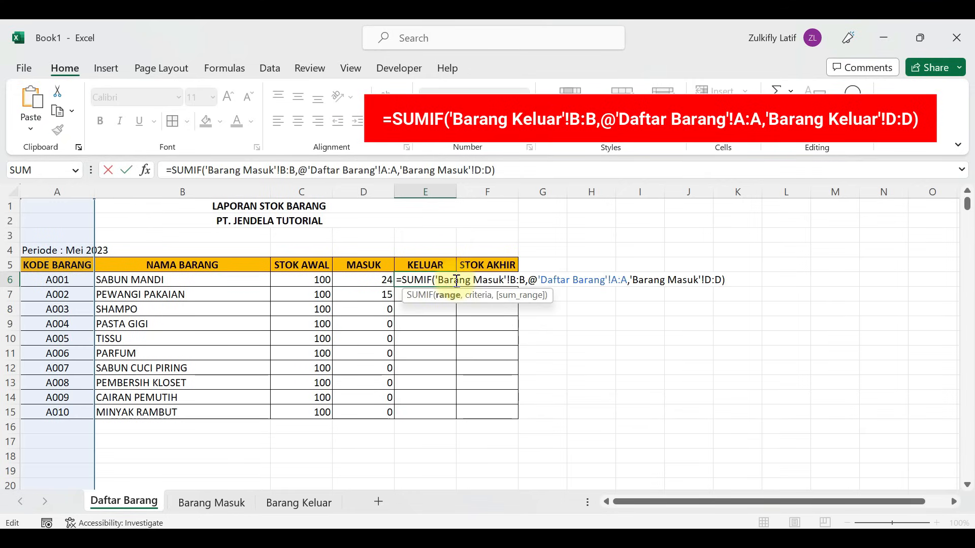
pyautogui.click(493, 280)
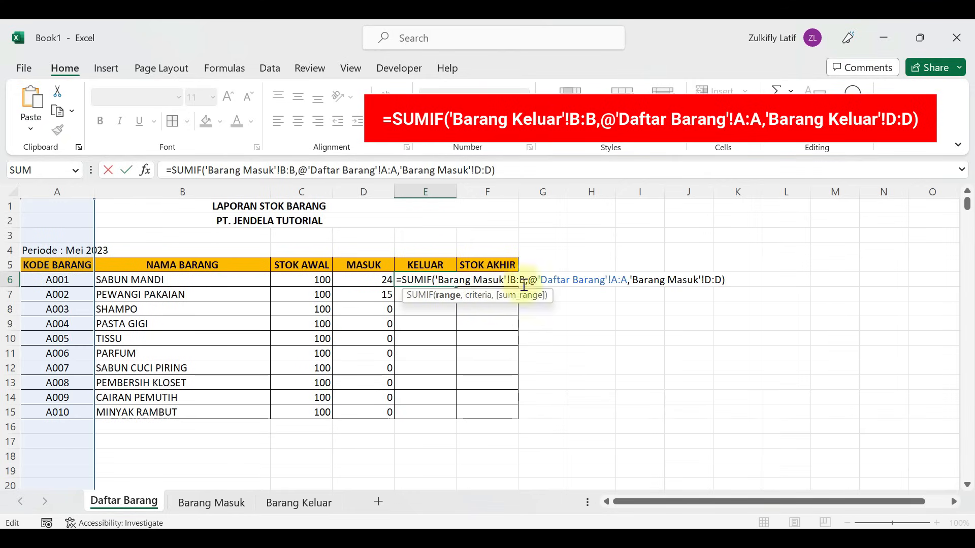
pyautogui.click(505, 280)
pyautogui.press('BackSpace')
pyautogui.press('BackSpace')
pyautogui.press('BackSpace')
pyautogui.press('BackSpace')
pyautogui.press('BackSpace')
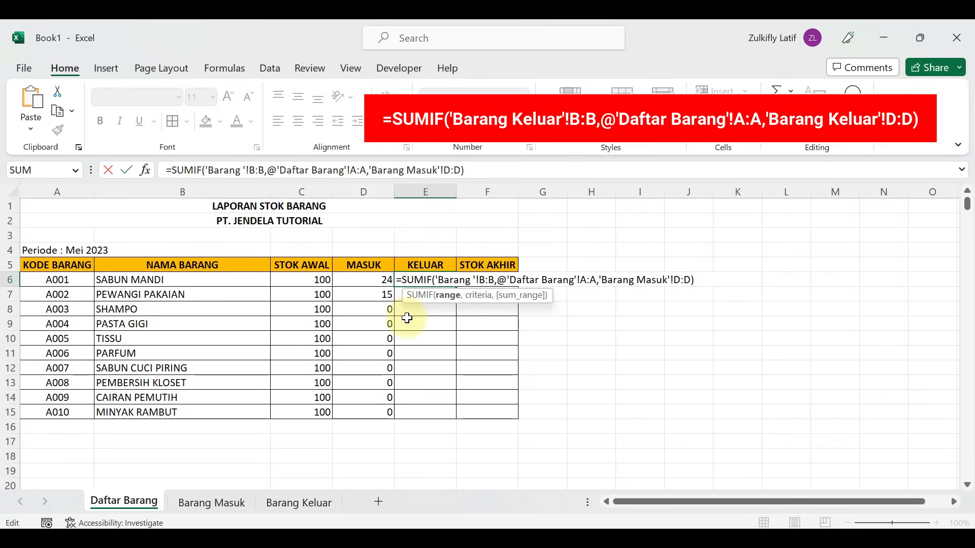
pyautogui.write('Keluar')
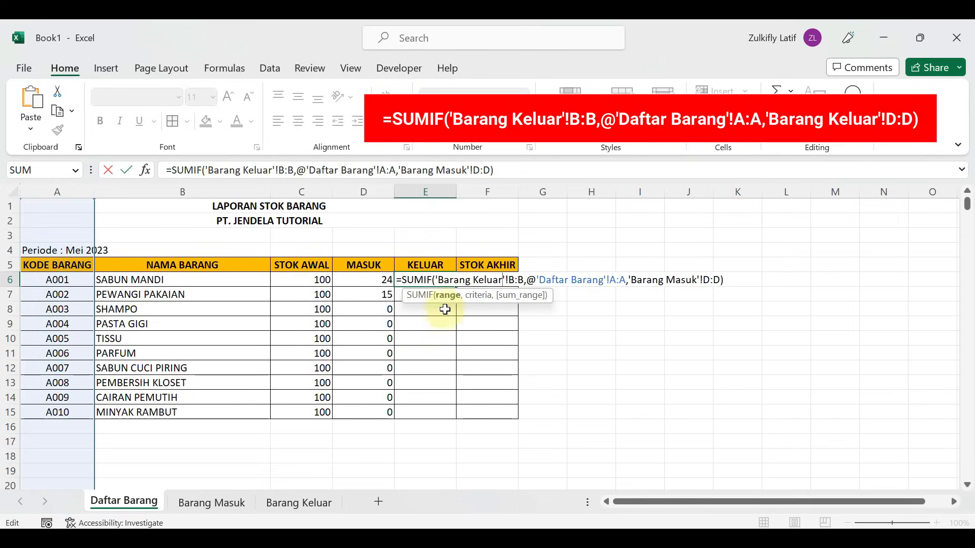
# Change the sum range in E6's SUMIF formula to 'Barang Keluar'!D:D and commit the formula
pyautogui.click(688, 280)
pyautogui.press('BackSpace')
pyautogui.press('BackSpace')
pyautogui.press('BackSpace')
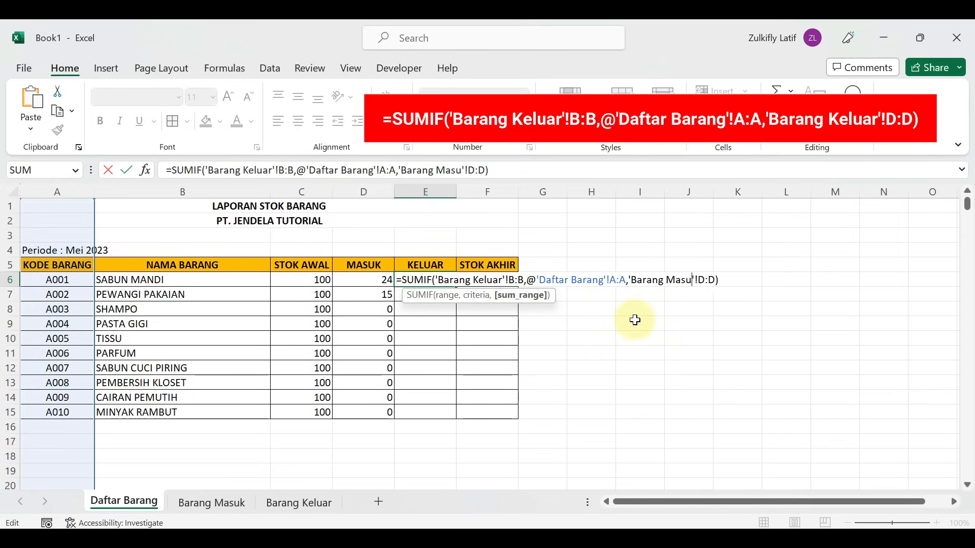
pyautogui.press('BackSpace')
pyautogui.press('BackSpace')
pyautogui.write('Keluar')
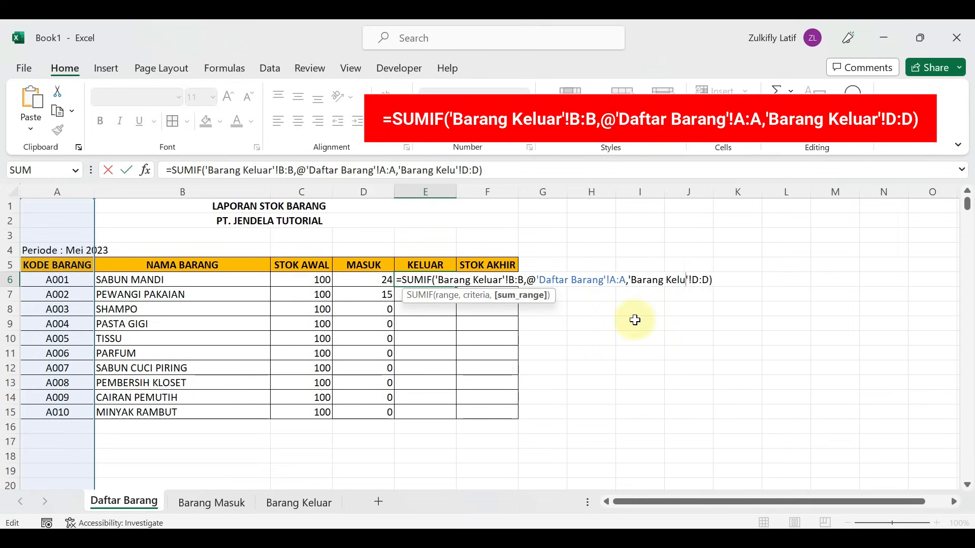
pyautogui.press('Return')
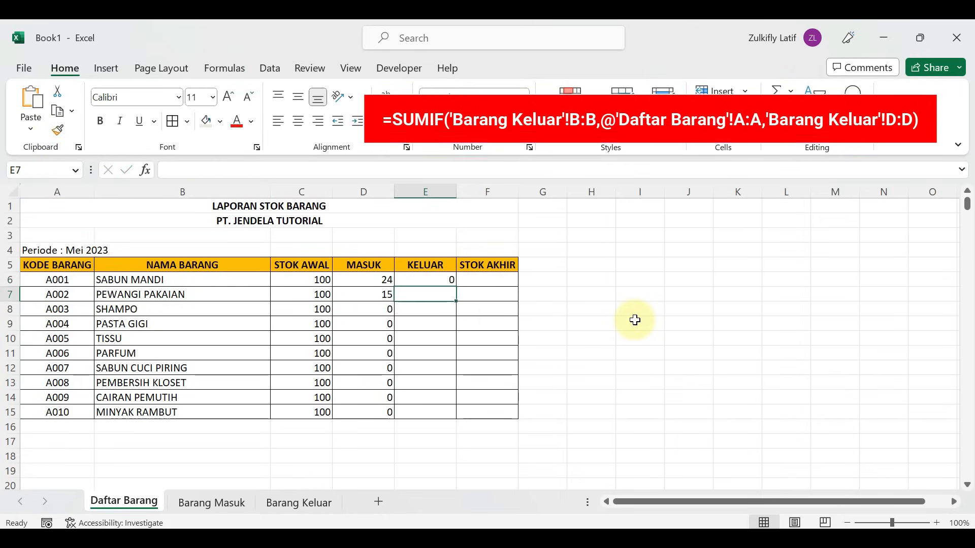
# Fill the KELUAR SUMIF formula on the Daftar Barang sheet from E6 down to E15
pyautogui.click(452, 287)
pyautogui.moveTo(456, 289); pyautogui.dragTo(448, 415)
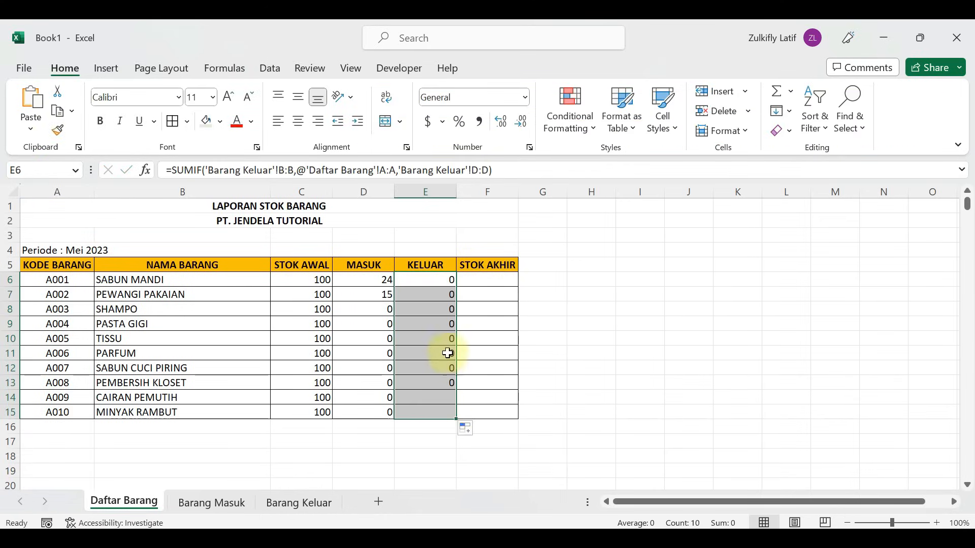
pyautogui.click(429, 287)
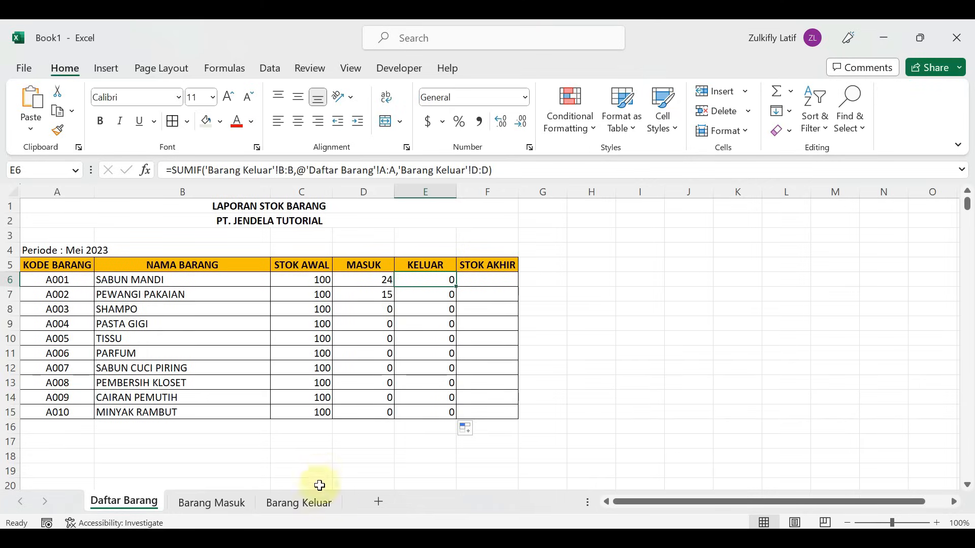
# Enter a JUMLAH KELUAR of 5 for A001 on the Barang Keluar sheet and check SABUN MANDI's KELUAR total in Daftar Barang
pyautogui.click(310, 502)
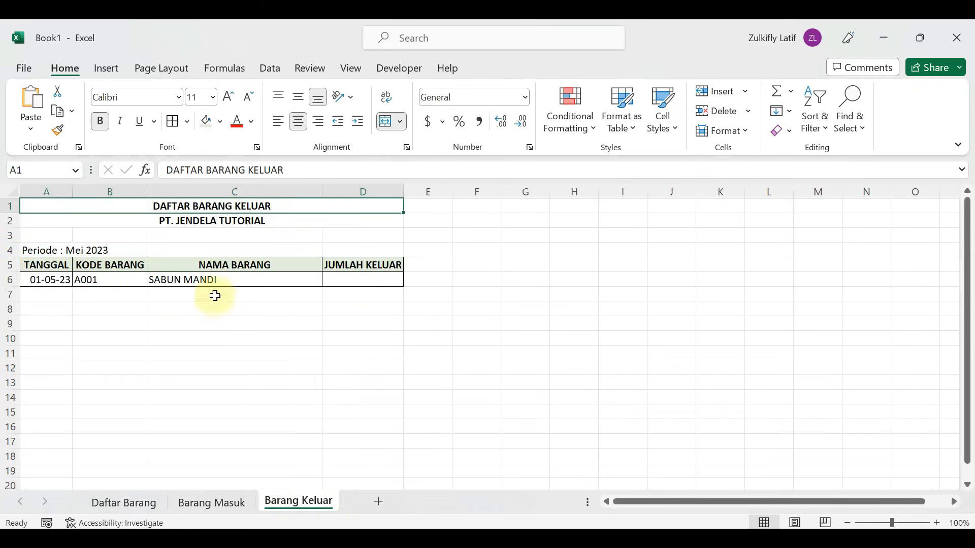
pyautogui.click(127, 267)
pyautogui.click(197, 281)
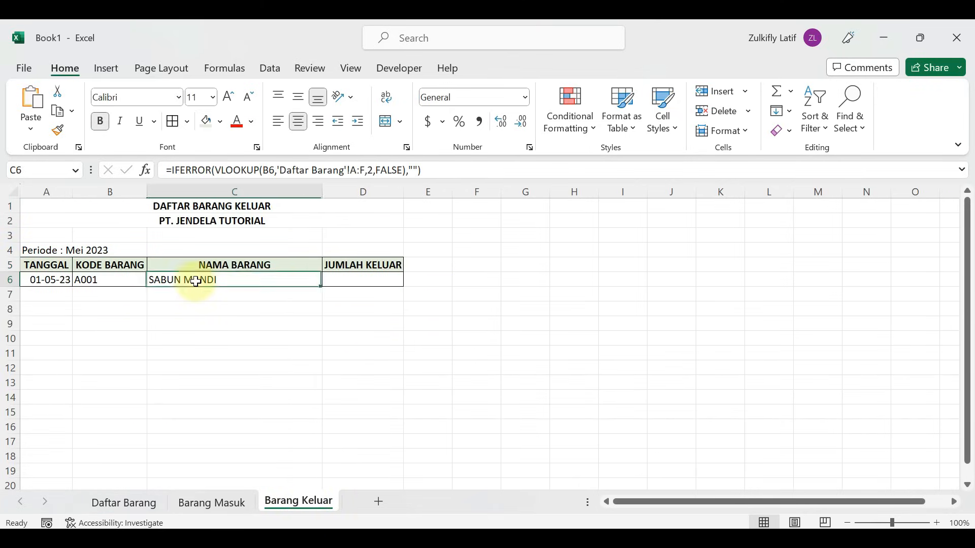
pyautogui.click(348, 279)
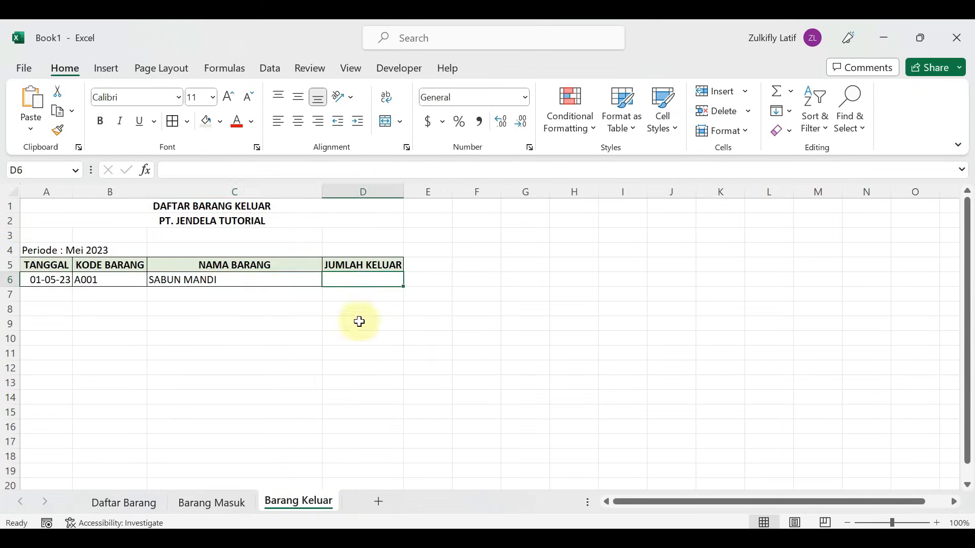
pyautogui.write('5')
pyautogui.press('Return')
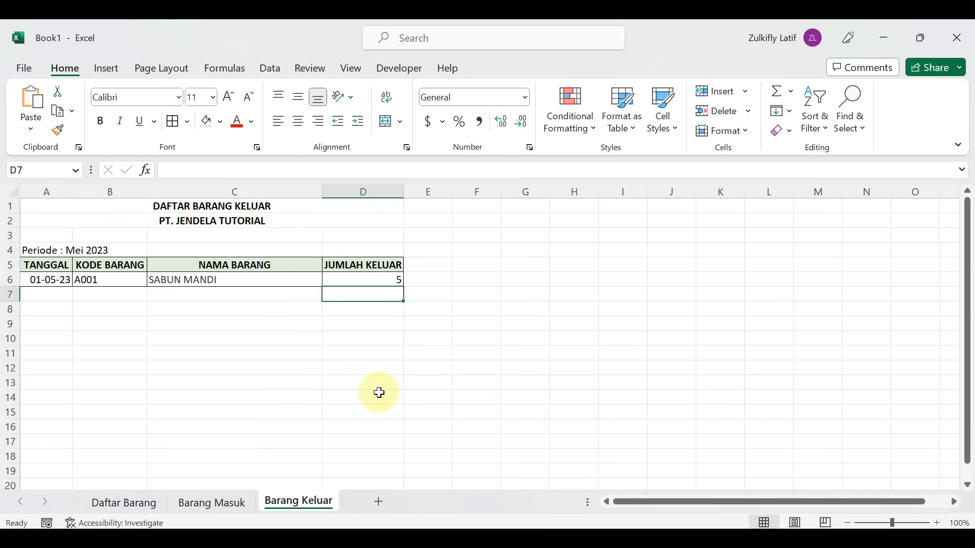
pyautogui.click(130, 506)
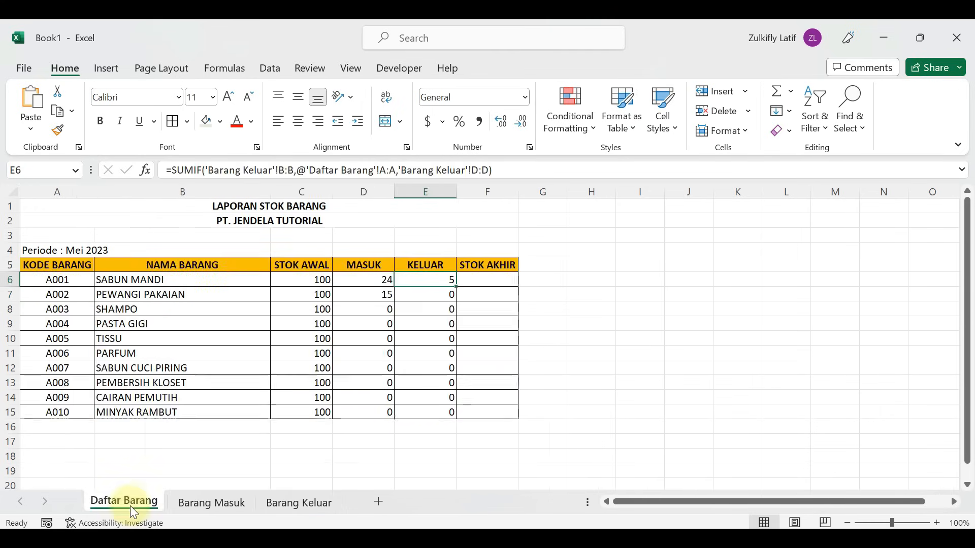
pyautogui.click(430, 279)
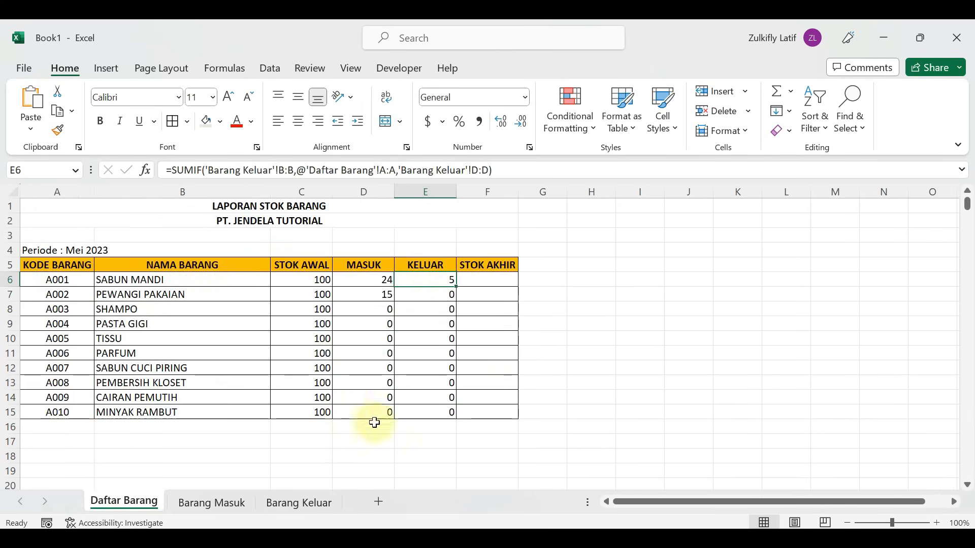
# Start a second entry in row 7 of the Barang Keluar sheet with date 2-5-2023 and item code A002
pyautogui.click(308, 501)
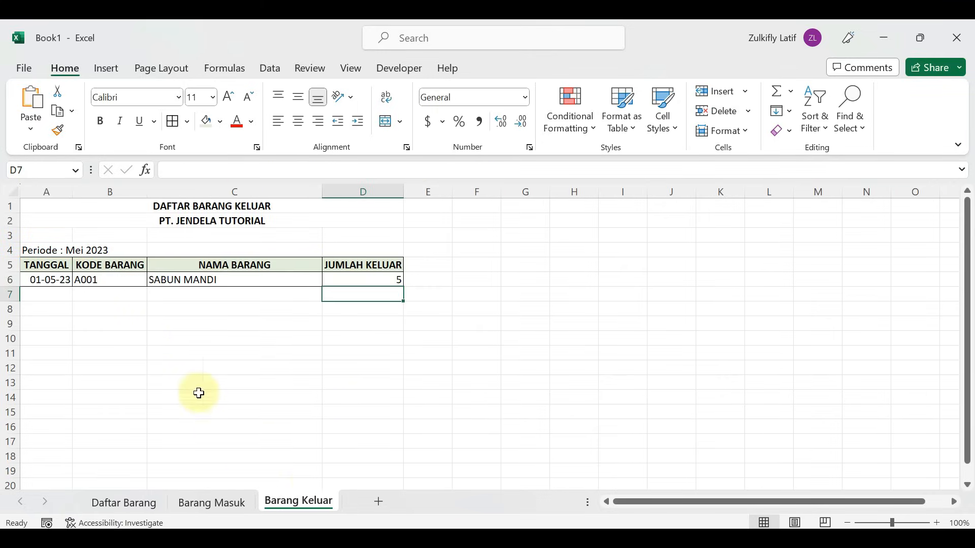
pyautogui.click(86, 293)
pyautogui.click(48, 294)
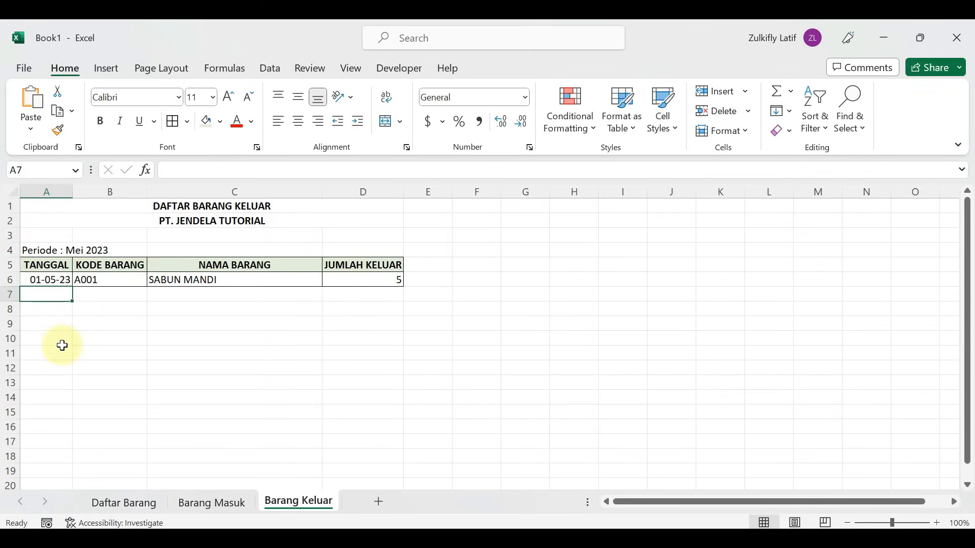
pyautogui.write('2-5-20')
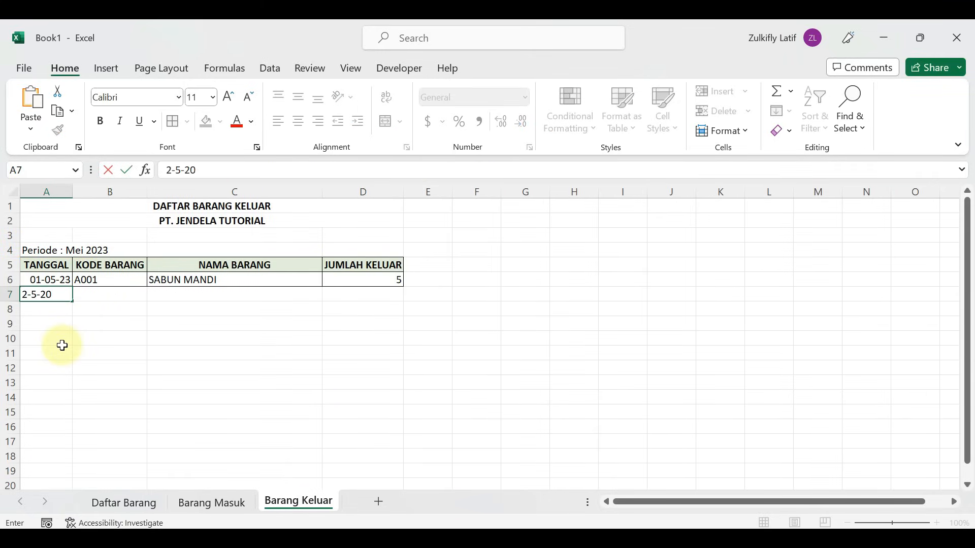
pyautogui.write('23')
pyautogui.press('Tab')
pyautogui.write('A')
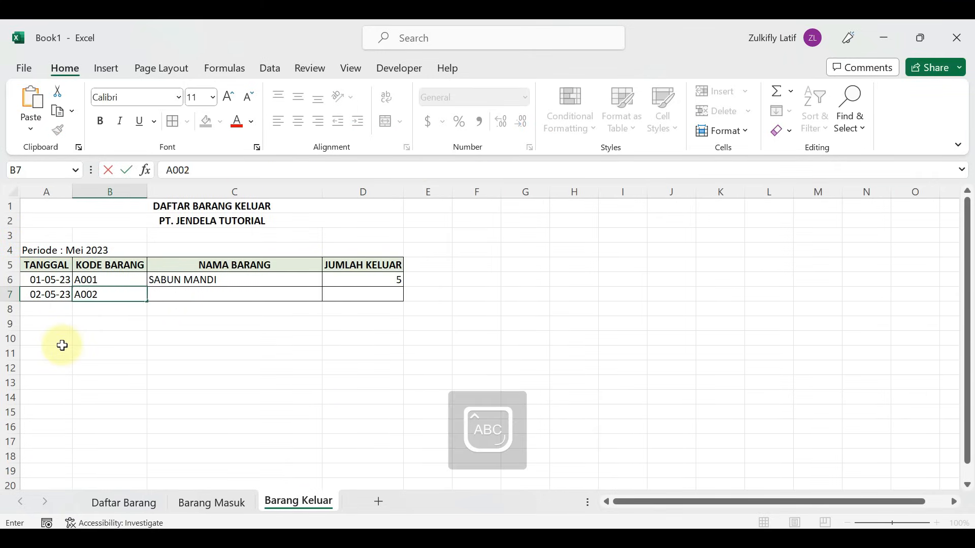
pyautogui.press('Tab')
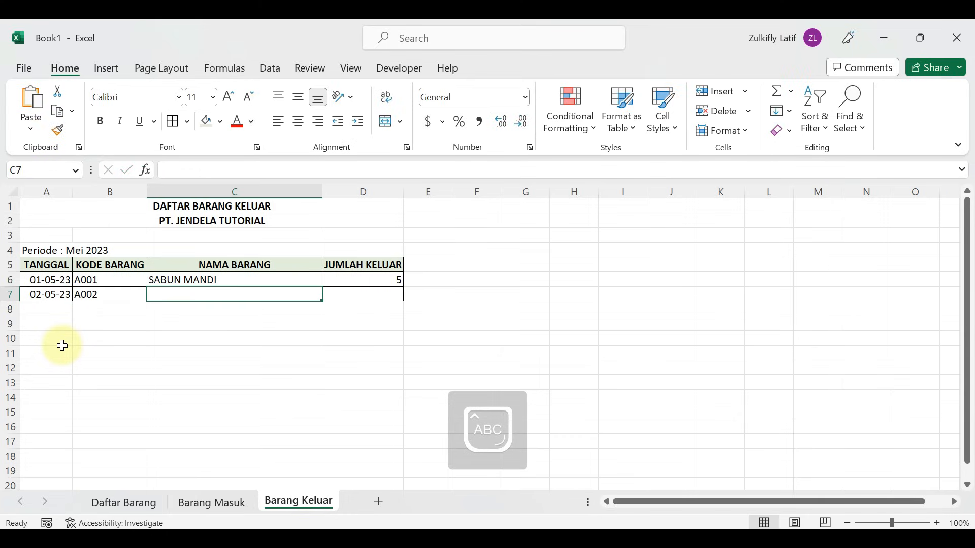
# Fill the NAMA BARANG lookup formula on the Barang Keluar sheet from C6 down to C20
pyautogui.click(301, 283)
pyautogui.moveTo(321, 287); pyautogui.dragTo(298, 480)
pyautogui.scroll(-1, 294, 434)
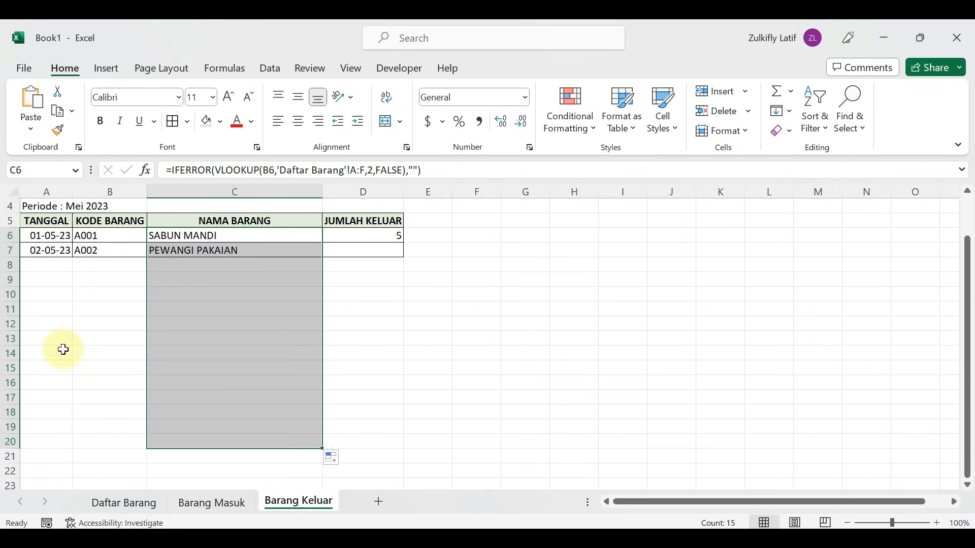
pyautogui.scroll(-1, 198, 415)
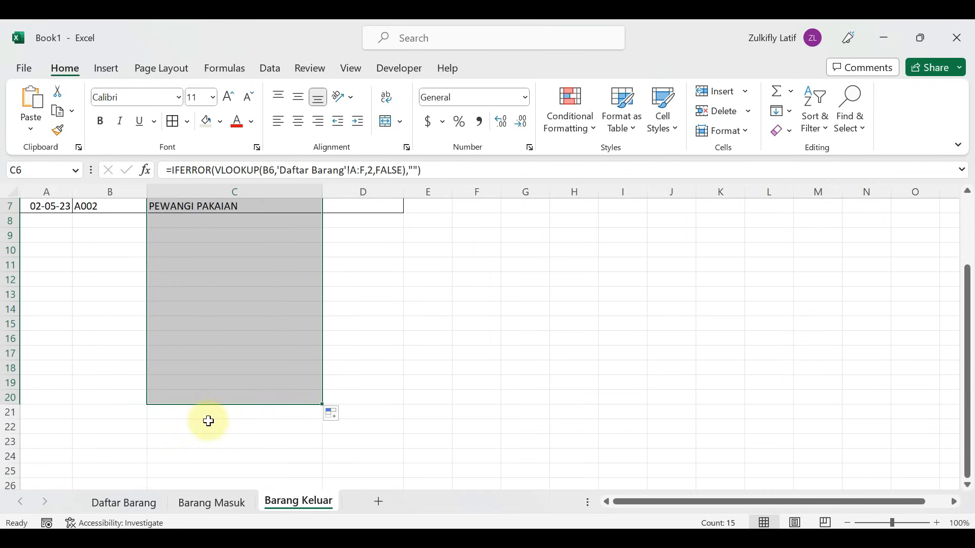
pyautogui.click(208, 416)
pyautogui.scroll(2, 274, 352)
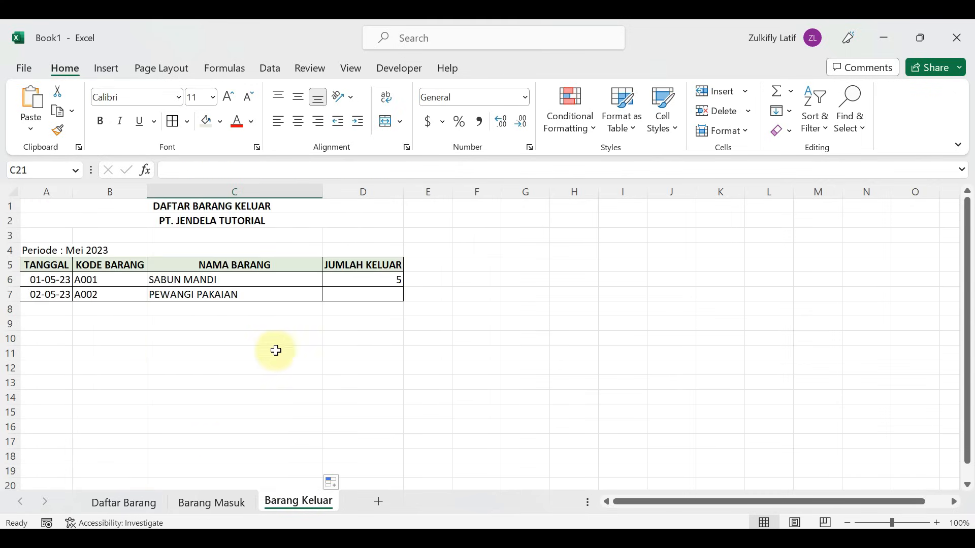
# Enter a JUMLAH KELUAR of 4 for A002 in row 7 and check the KELUAR column in Daftar Barang
pyautogui.click(363, 295)
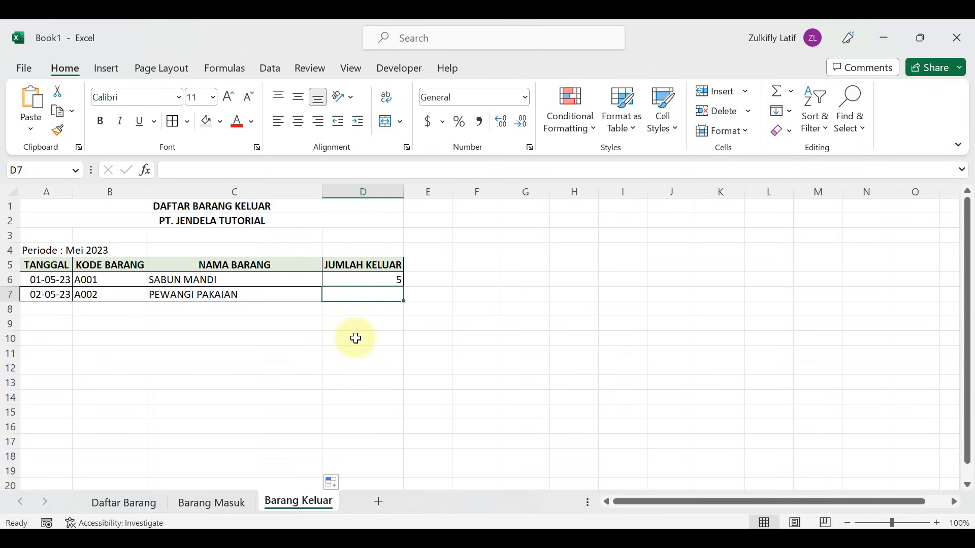
pyautogui.write('4')
pyautogui.press('Return')
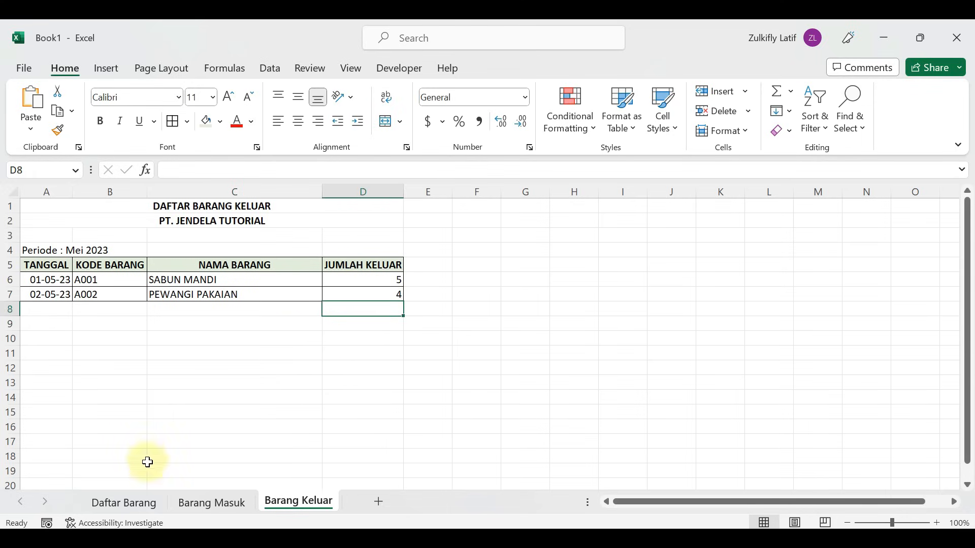
pyautogui.click(135, 506)
pyautogui.click(422, 297)
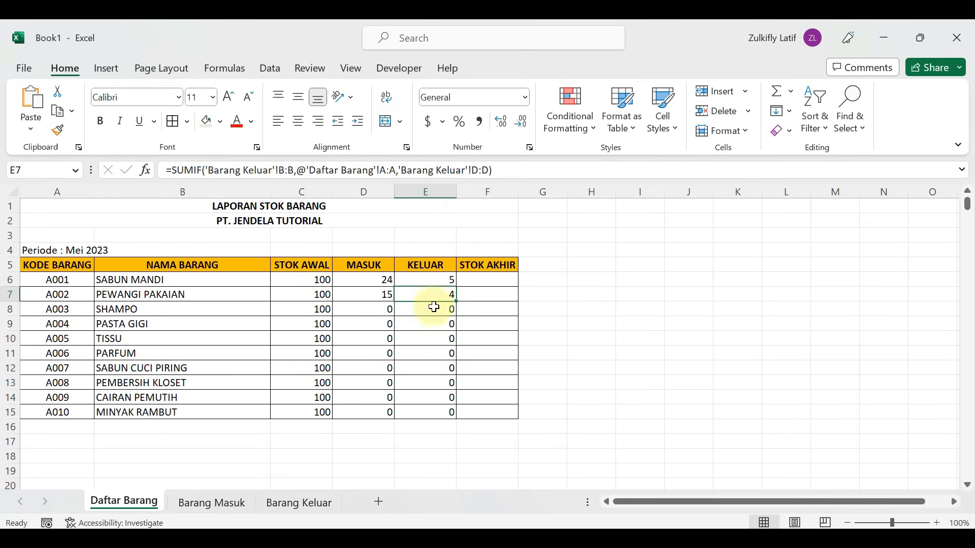
pyautogui.click(440, 310)
pyautogui.click(438, 324)
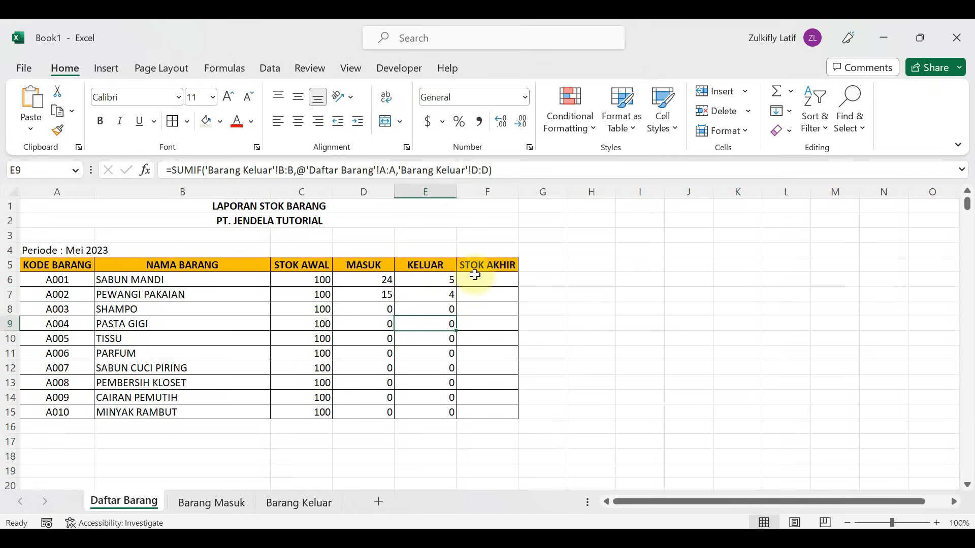
# Enter the formula =C6+D6-E6 in the first STOK AKHIR cell, F6, of the Daftar Barang sheet
pyautogui.click(475, 276)
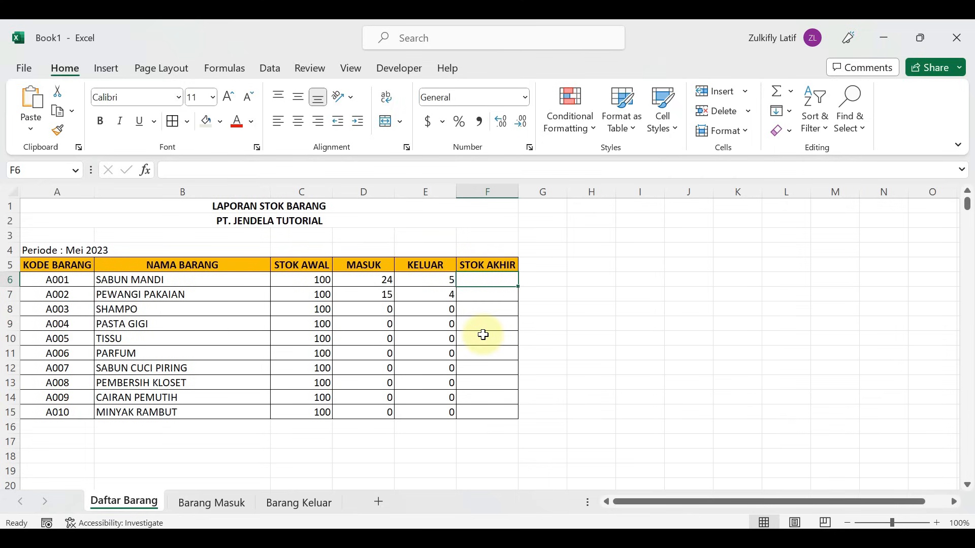
pyautogui.write('=')
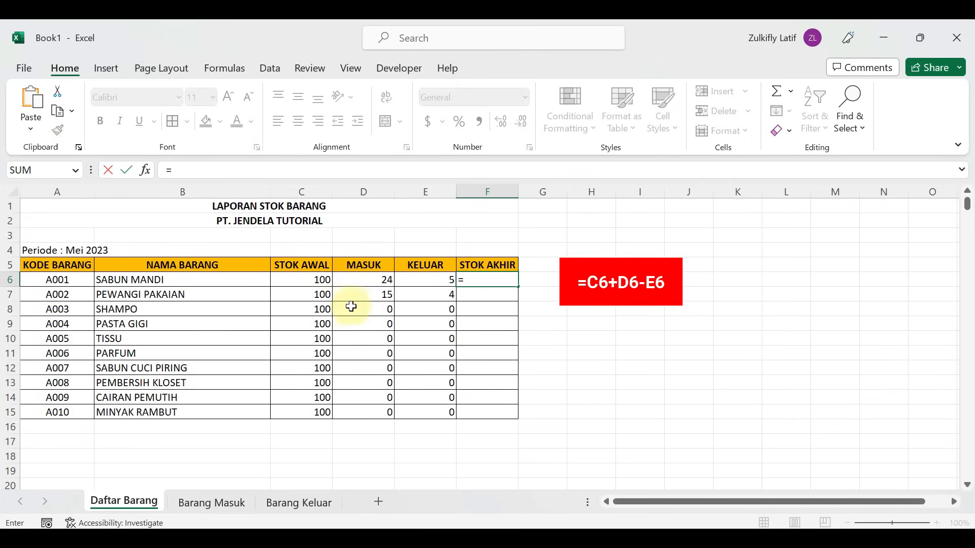
pyautogui.click(316, 281)
pyautogui.write('+')
pyautogui.click(362, 283)
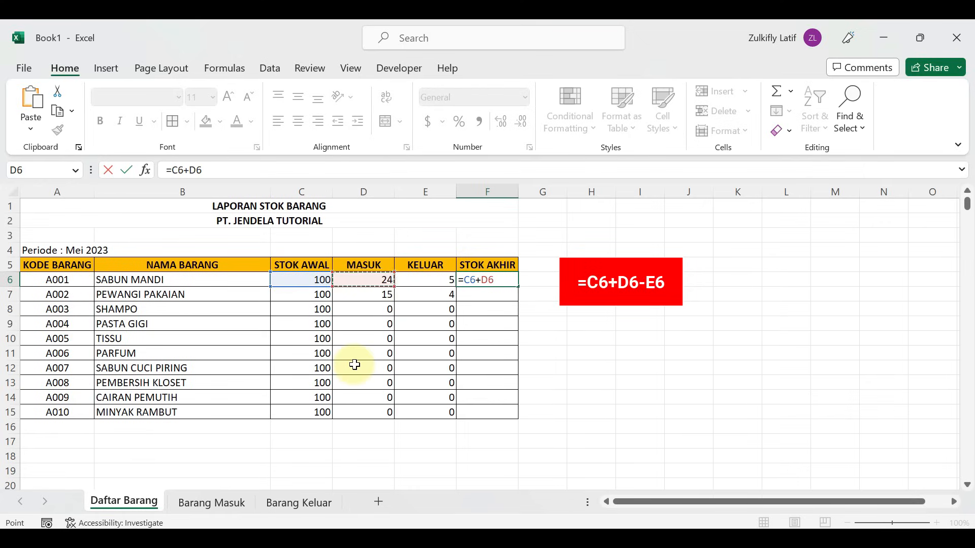
pyautogui.write('-')
pyautogui.click(423, 280)
pyautogui.press('Return')
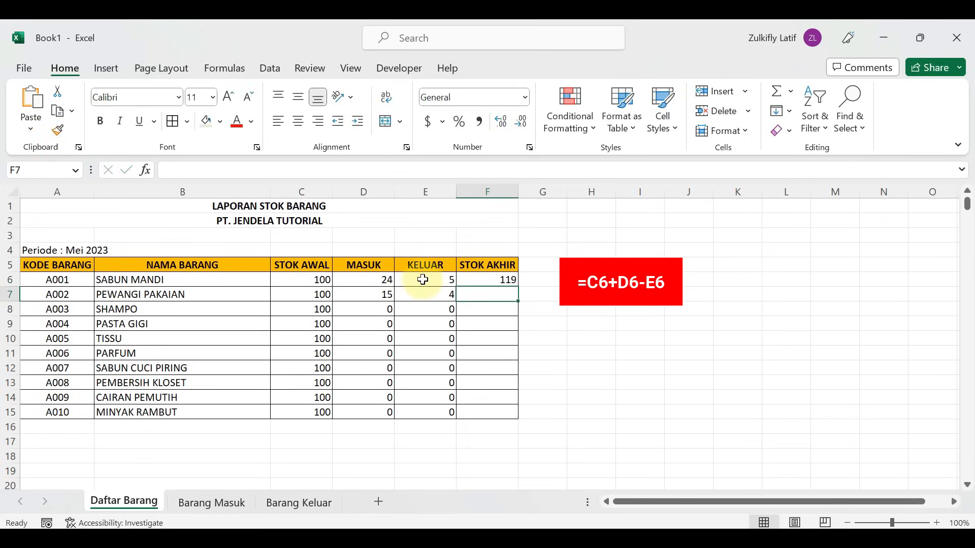
# Fill the STOK AKHIR formula from F6 down to F15 and check it against the STOK AWAL, MASUK and KELUAR values
pyautogui.click(479, 279)
pyautogui.moveTo(518, 289); pyautogui.dragTo(513, 413)
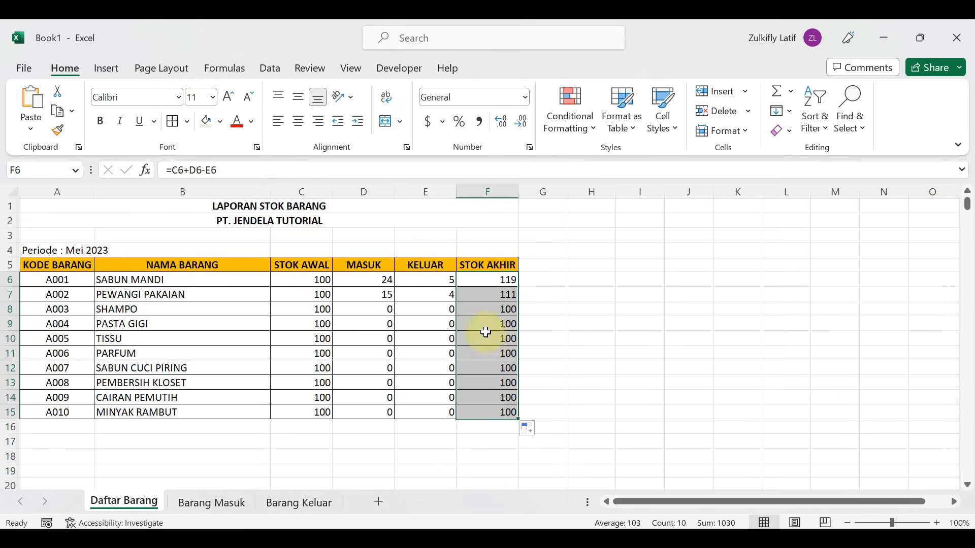
pyautogui.click(468, 309)
pyautogui.click(420, 308)
pyautogui.click(292, 278)
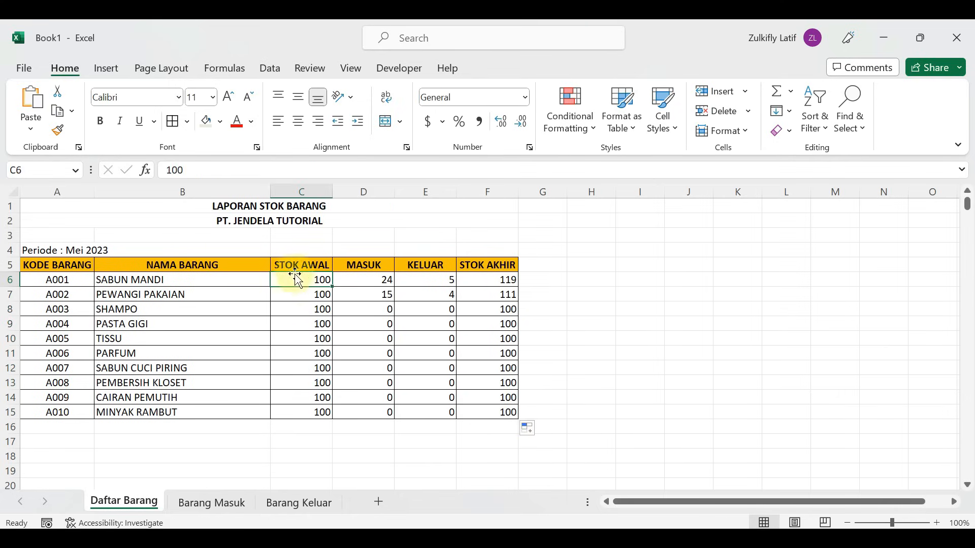
pyautogui.click(360, 280)
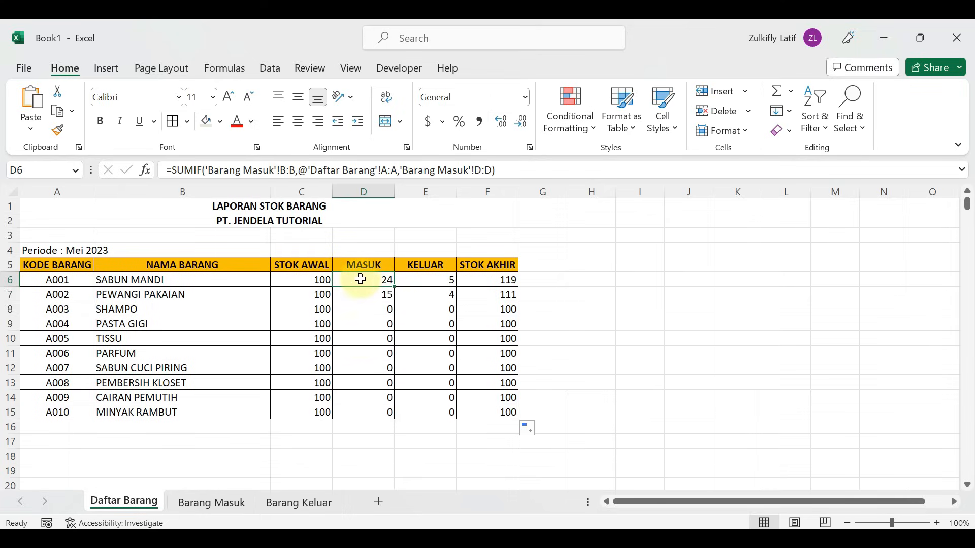
pyautogui.click(429, 280)
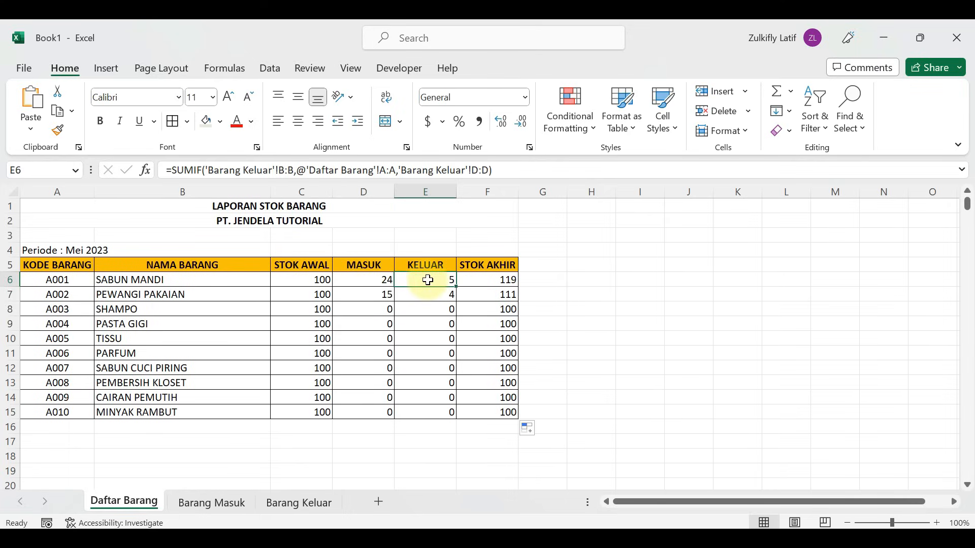
pyautogui.click(472, 282)
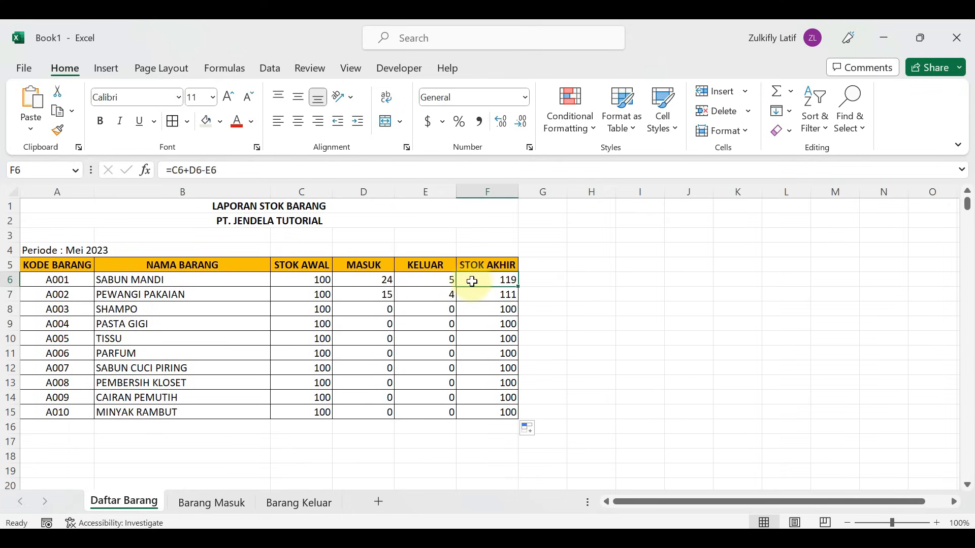
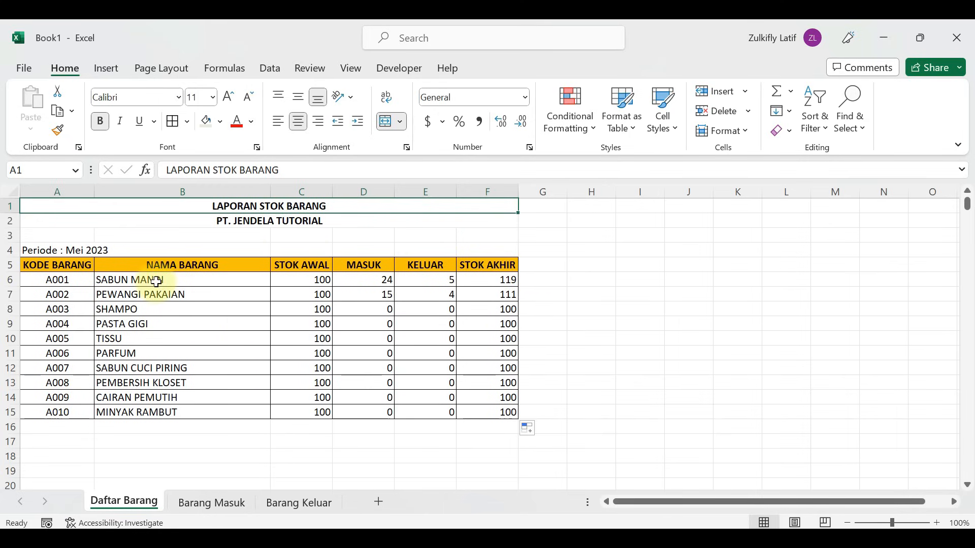
pyautogui.click(63, 251)
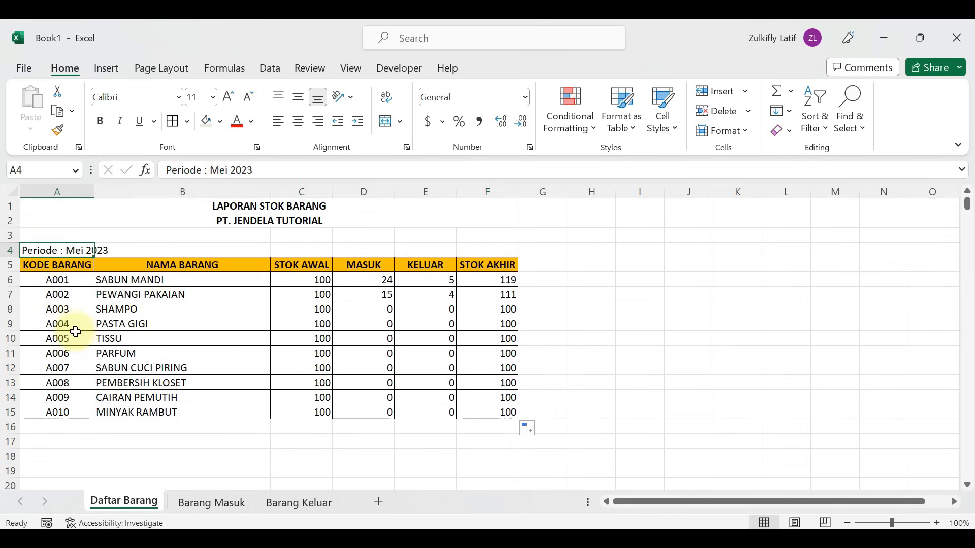
pyautogui.click(103, 235)
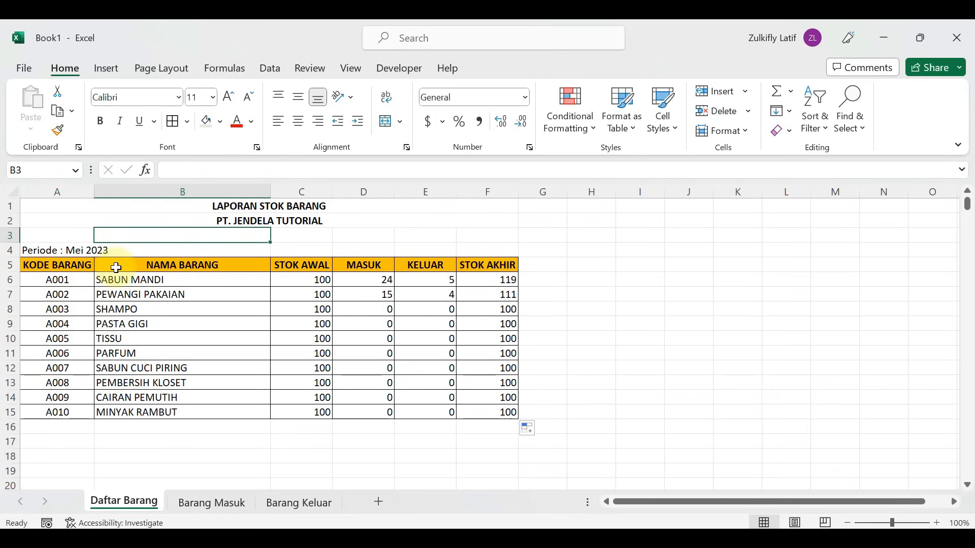
pyautogui.click(87, 281)
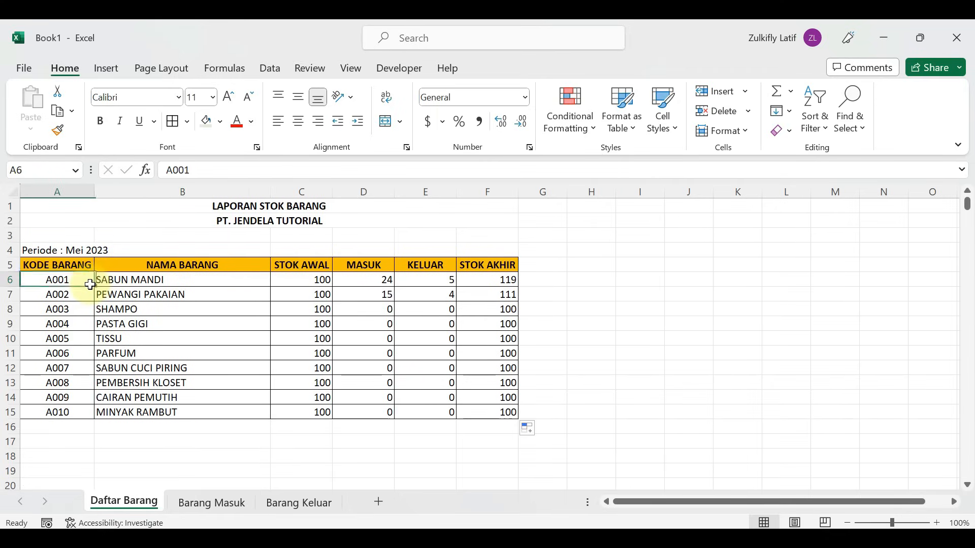
pyautogui.click(100, 208)
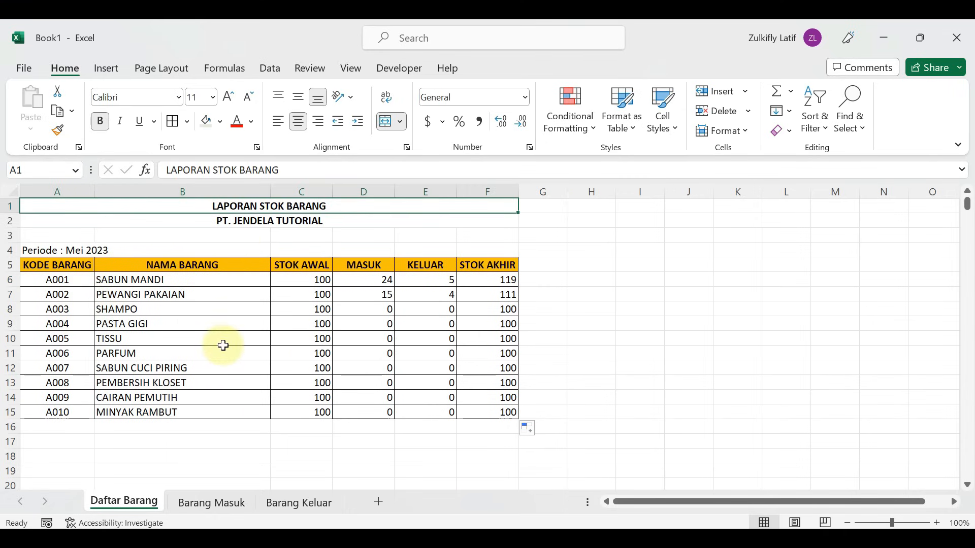
# Save the workbook to the Data (D:) drive as "Laporan Stok Barang - Mei 2023" in Excel Workbook format
pyautogui.press('F12')
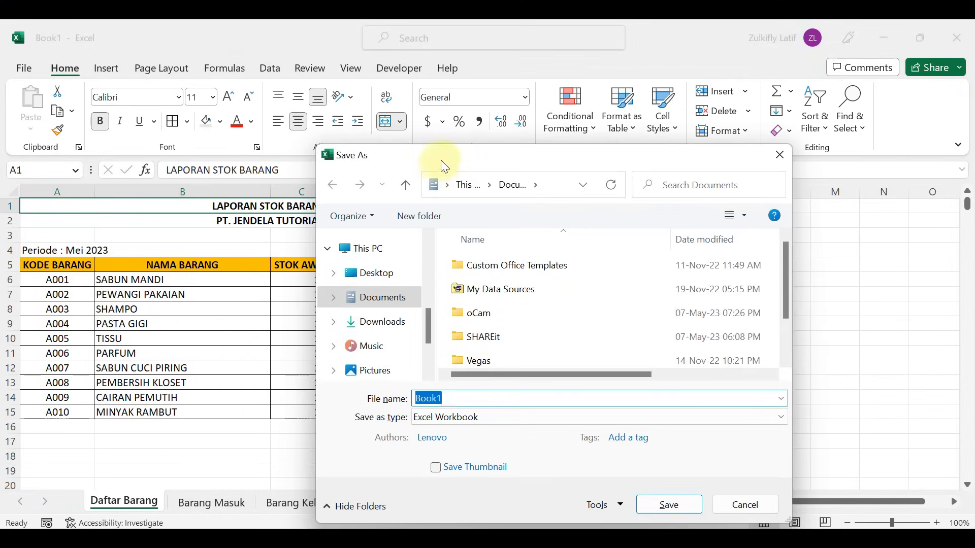
pyautogui.moveTo(443, 168); pyautogui.dragTo(429, 144)
pyautogui.moveTo(414, 313); pyautogui.dragTo(422, 342)
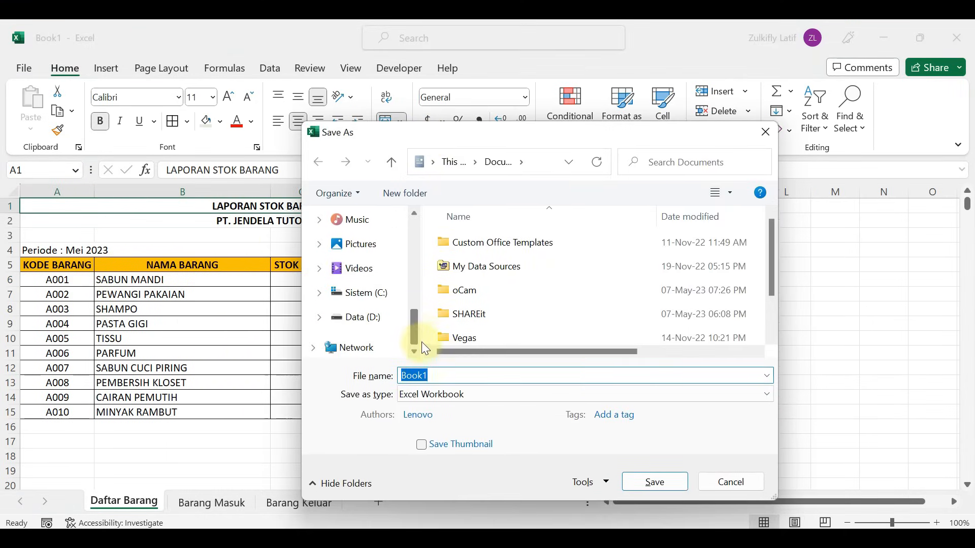
pyautogui.click(389, 317)
pyautogui.scroll(-2, 541, 300)
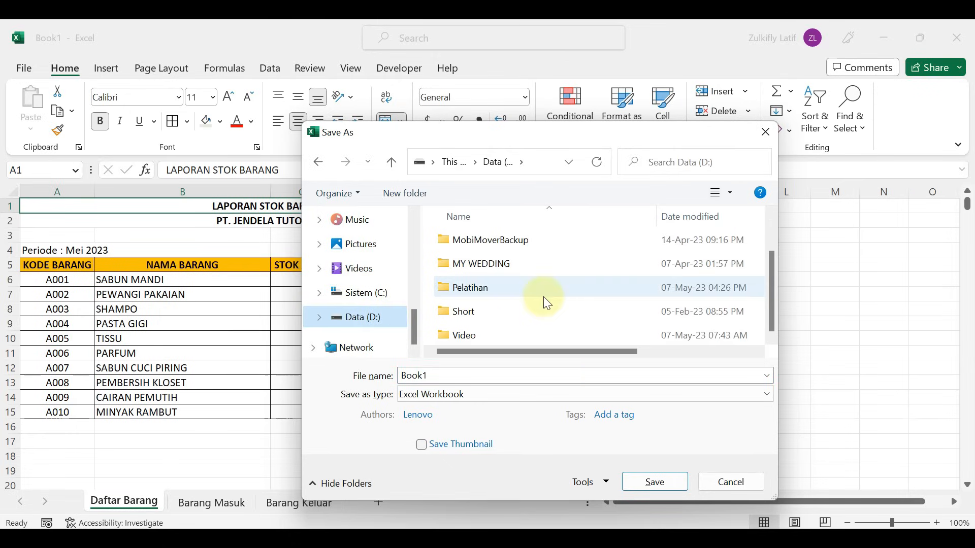
pyautogui.click(461, 381)
pyautogui.write('Laporan Stok Barang - Mei 2023')
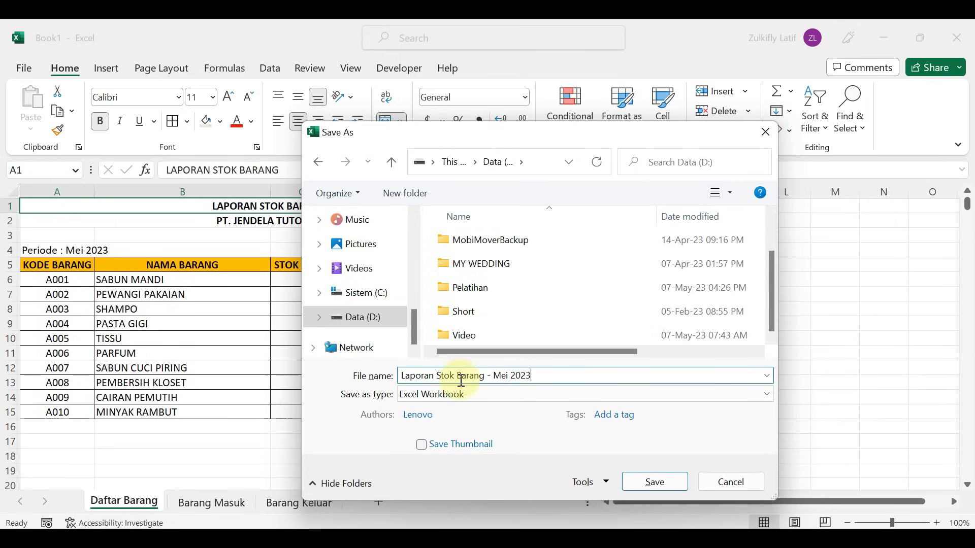
pyautogui.click(648, 479)
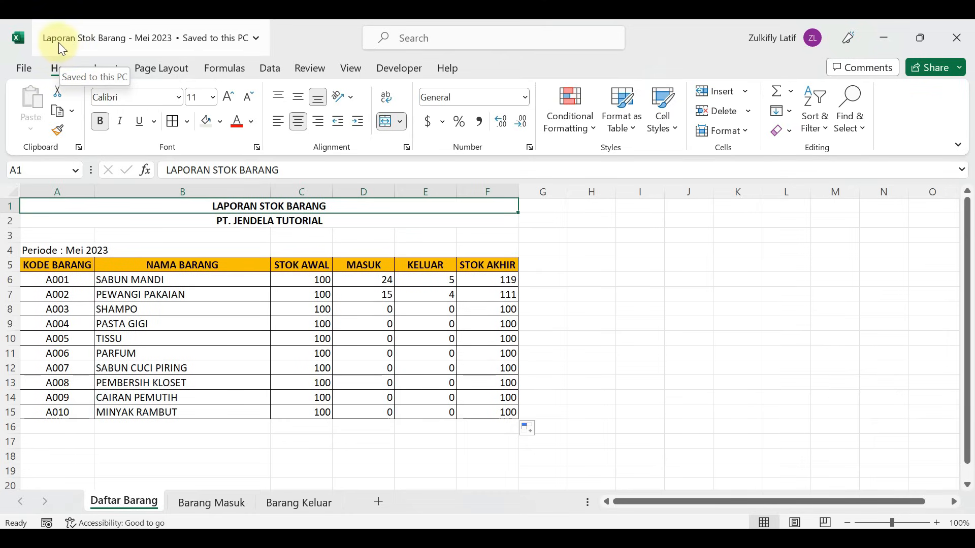
pyautogui.click(160, 225)
pyautogui.click(152, 207)
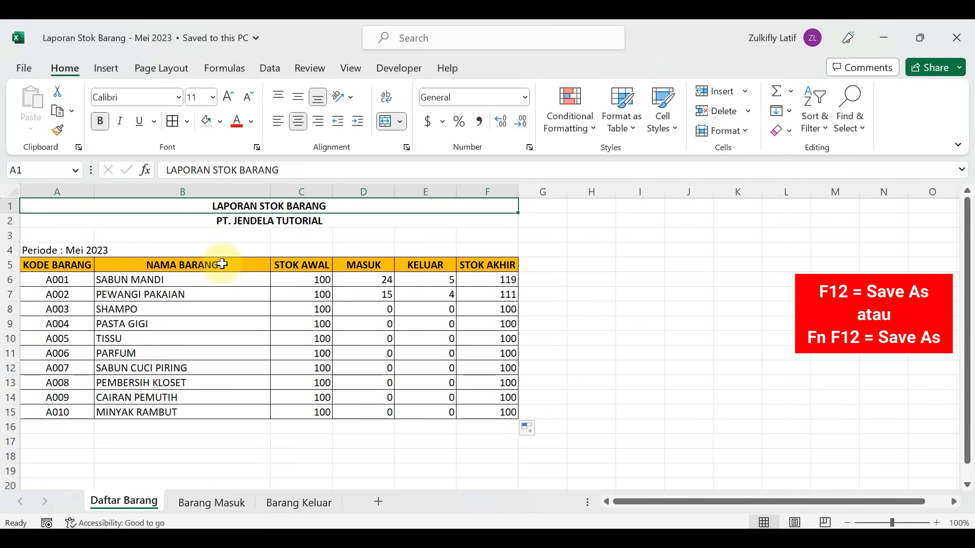
# Save a copy of the workbook on the Data (D:) drive under the name "Laporan Stok Barang - Juni 2023"
pyautogui.press('F12')
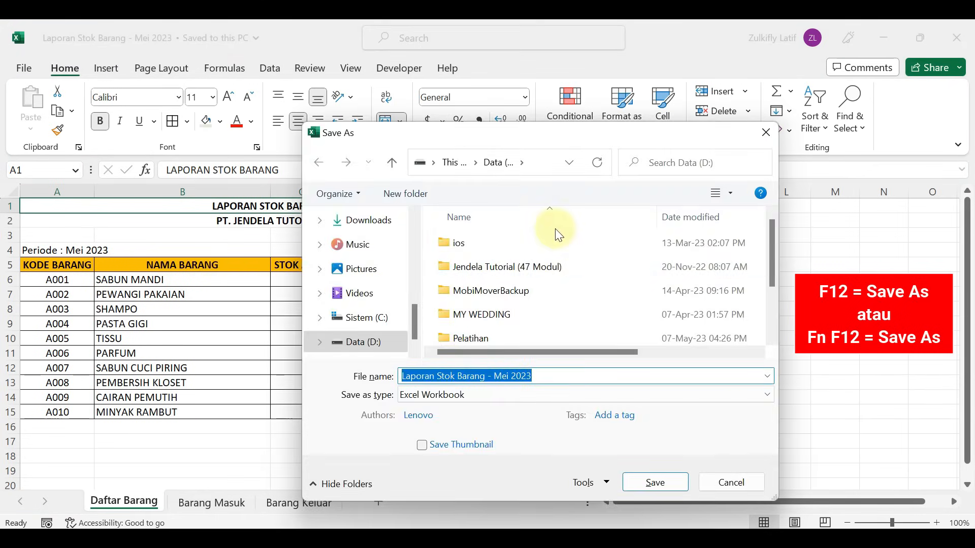
pyautogui.scroll(-1, 412, 322)
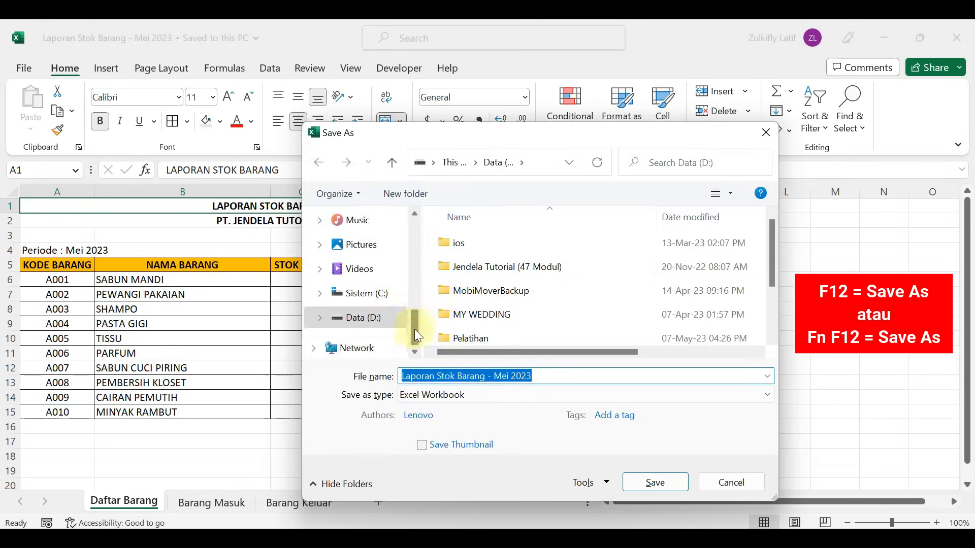
pyautogui.scroll(-1, 554, 263)
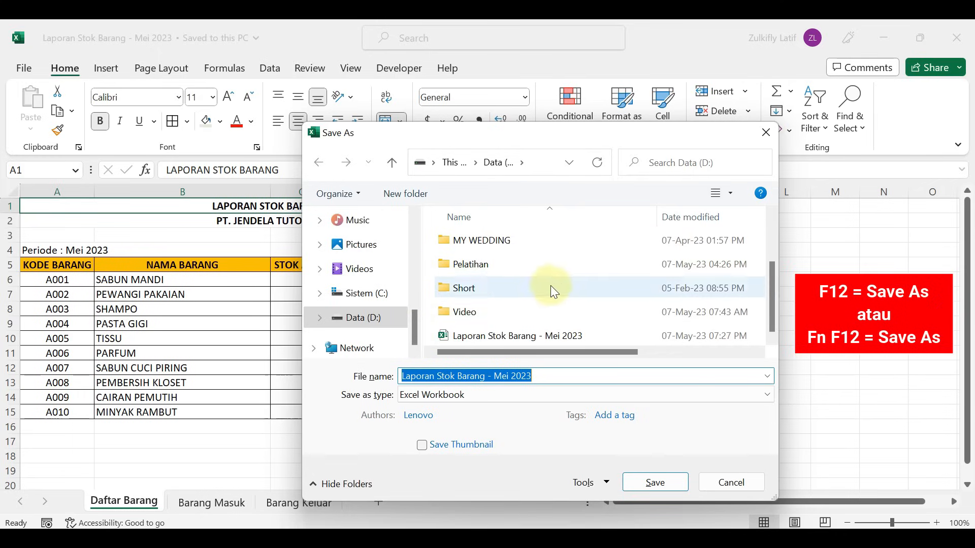
pyautogui.click(544, 379)
pyautogui.click(508, 376)
pyautogui.press('BackSpace')
pyautogui.press('BackSpace')
pyautogui.press('BackSpace')
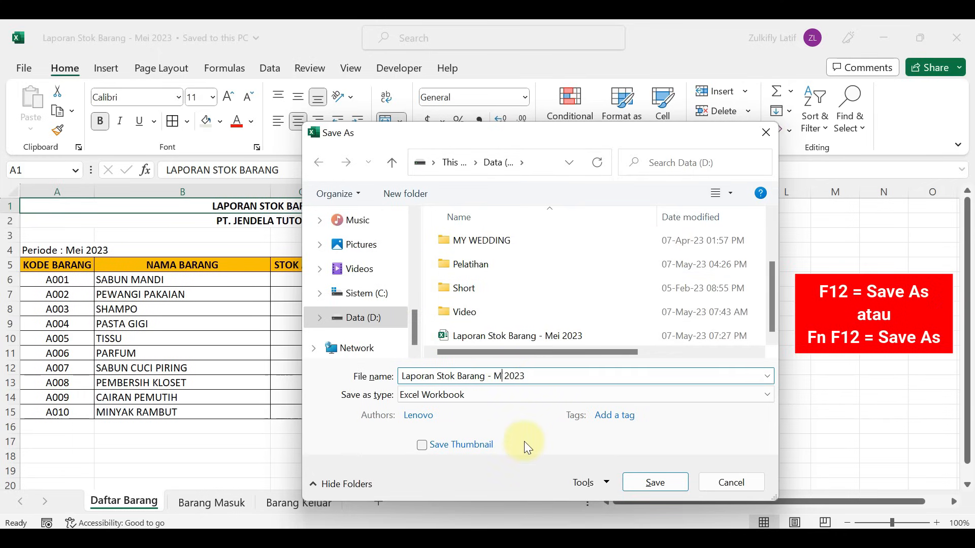
pyautogui.write('Juni')
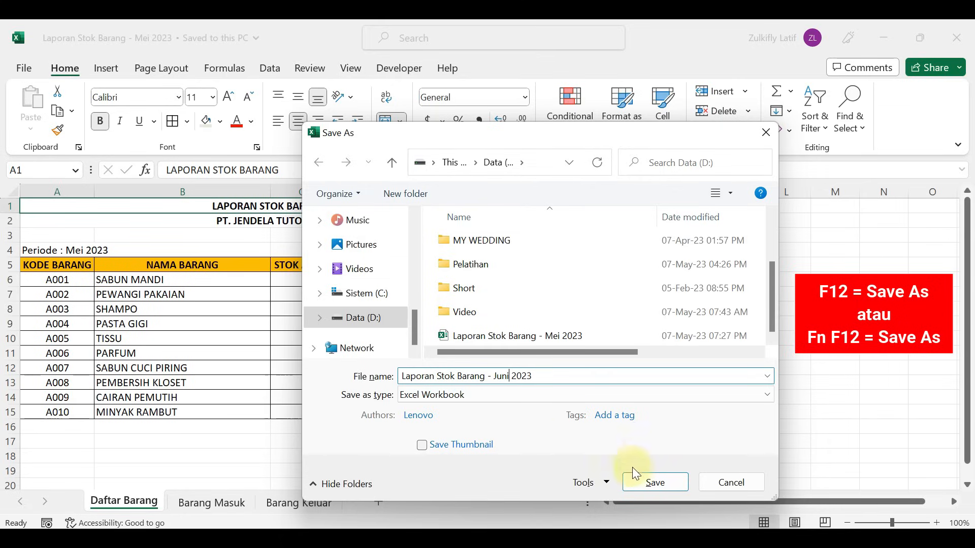
pyautogui.click(647, 480)
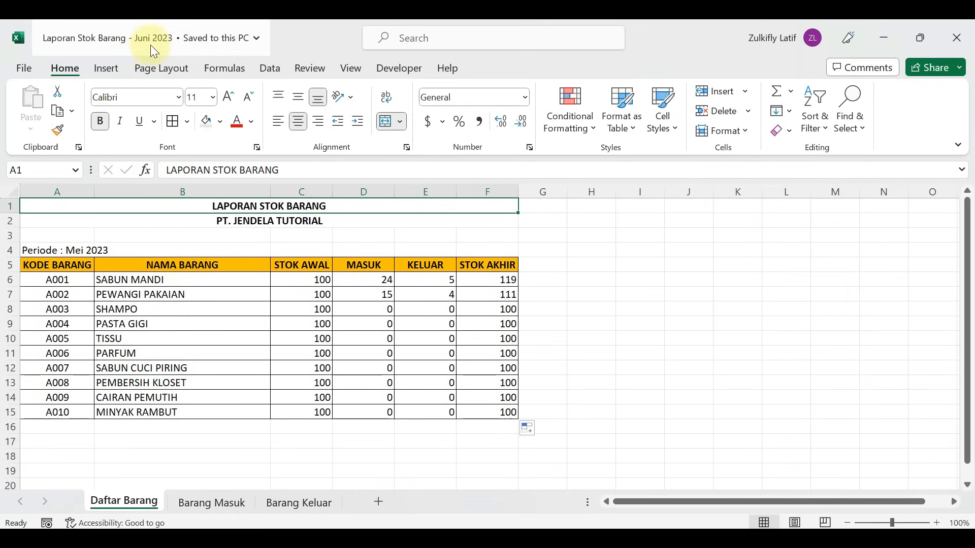
# Change the period line in A4 of the Daftar Barang sheet to "Periode : Juni 2023"
pyautogui.click(73, 250)
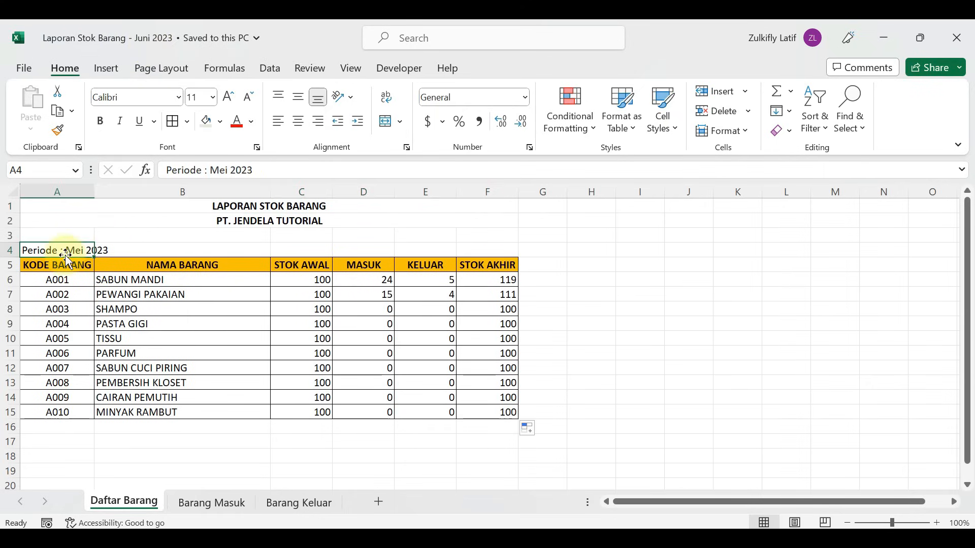
pyautogui.click(224, 171)
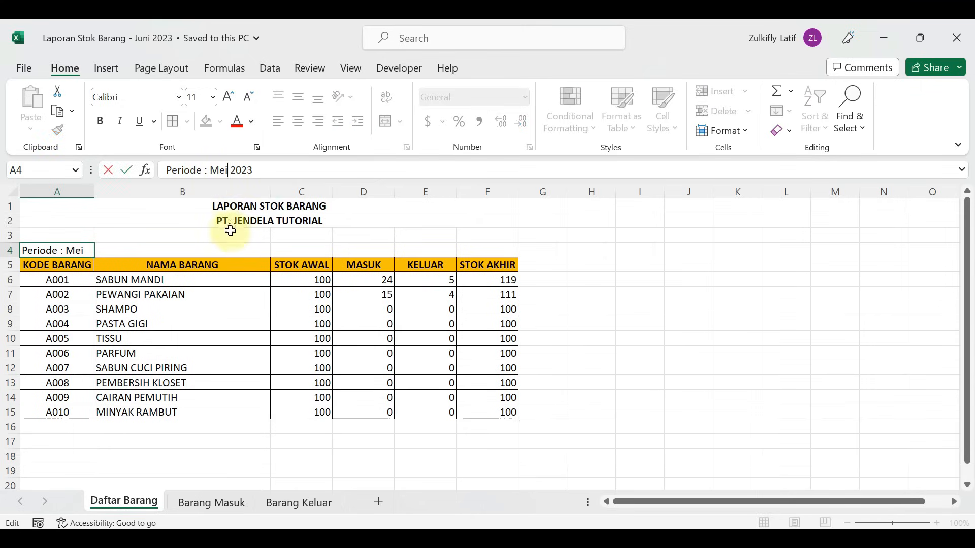
pyautogui.press('BackSpace')
pyautogui.press('BackSpace')
pyautogui.press('BackSpace')
pyautogui.write('Juni')
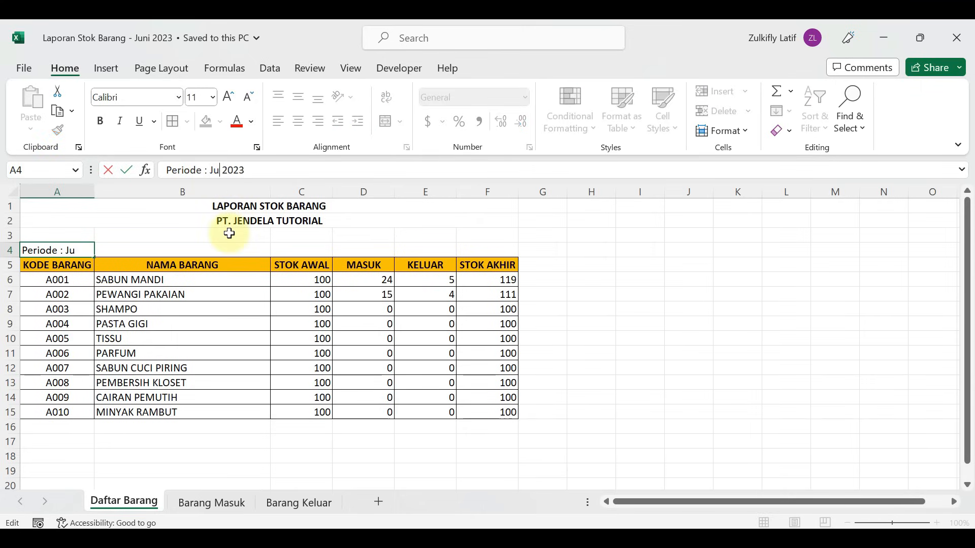
pyautogui.press('Return')
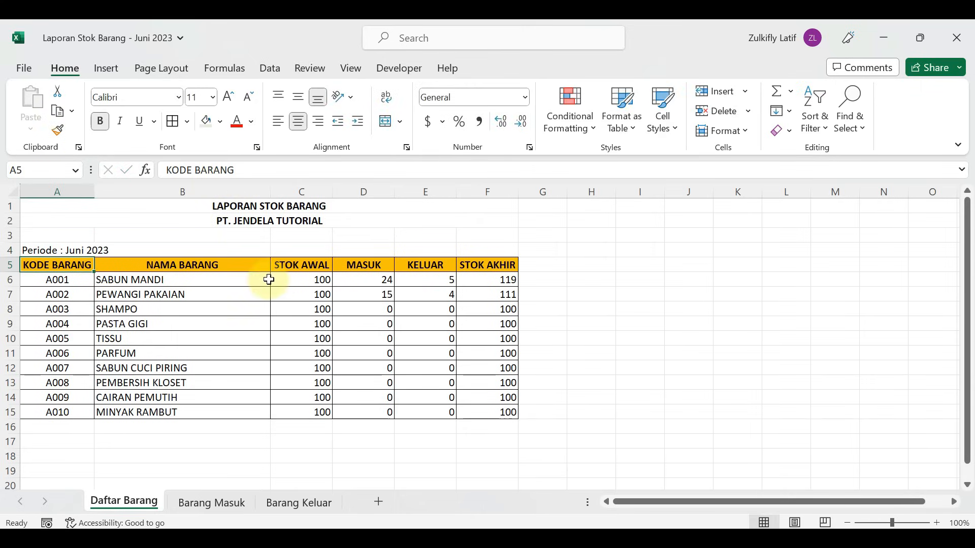
# Copy the STOK AKHIR cells F6 to F15 on the Daftar Barang sheet
pyautogui.click(302, 267)
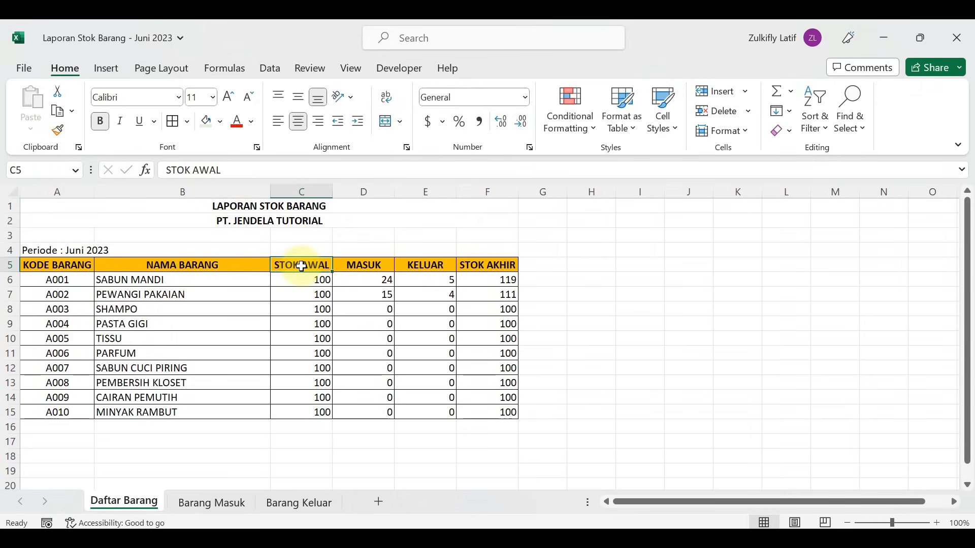
pyautogui.click(503, 280)
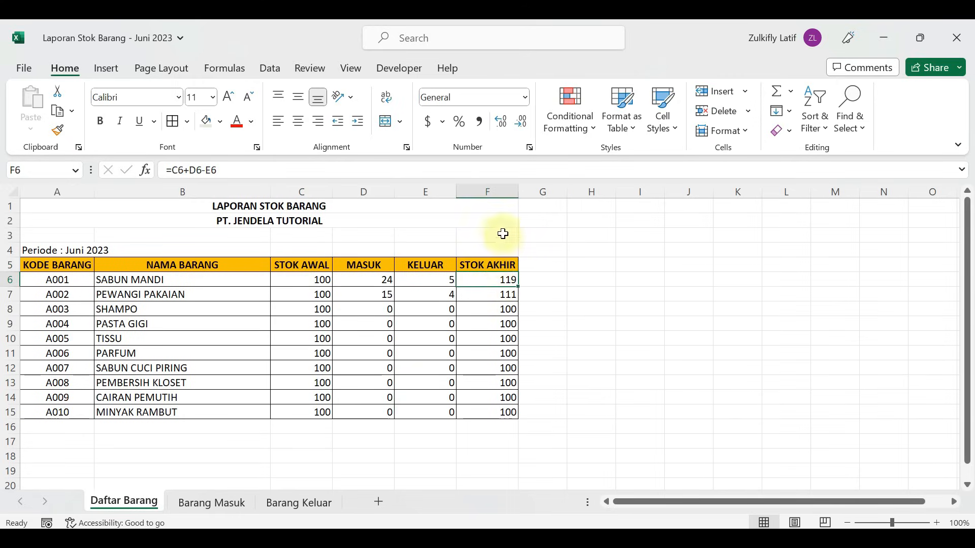
pyautogui.click(315, 285)
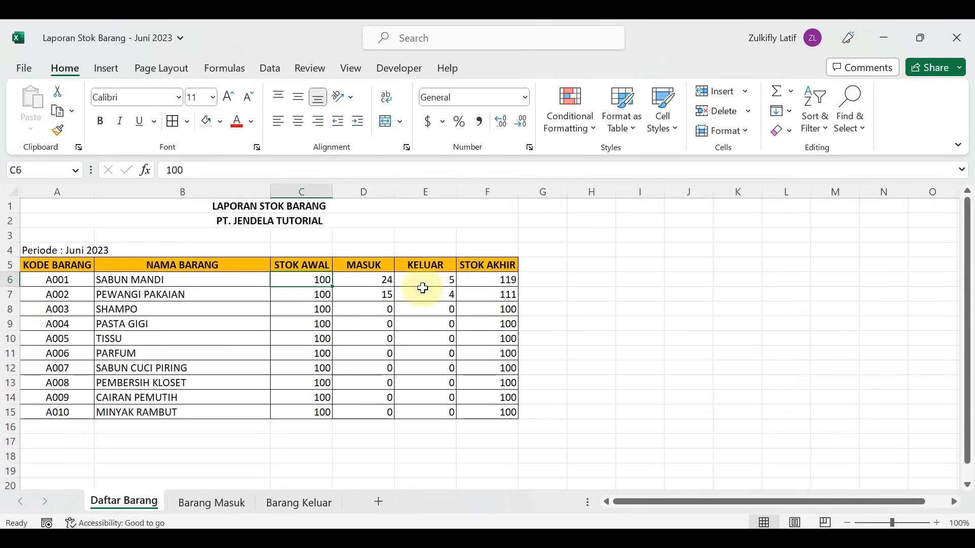
pyautogui.click(489, 279)
pyautogui.moveTo(489, 277); pyautogui.dragTo(489, 413)
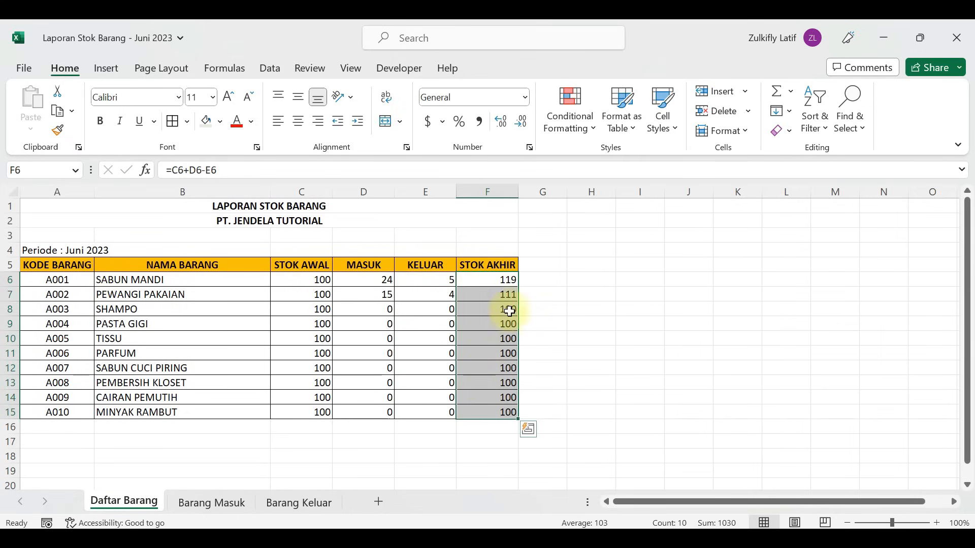
pyautogui.rightClick(505, 288)
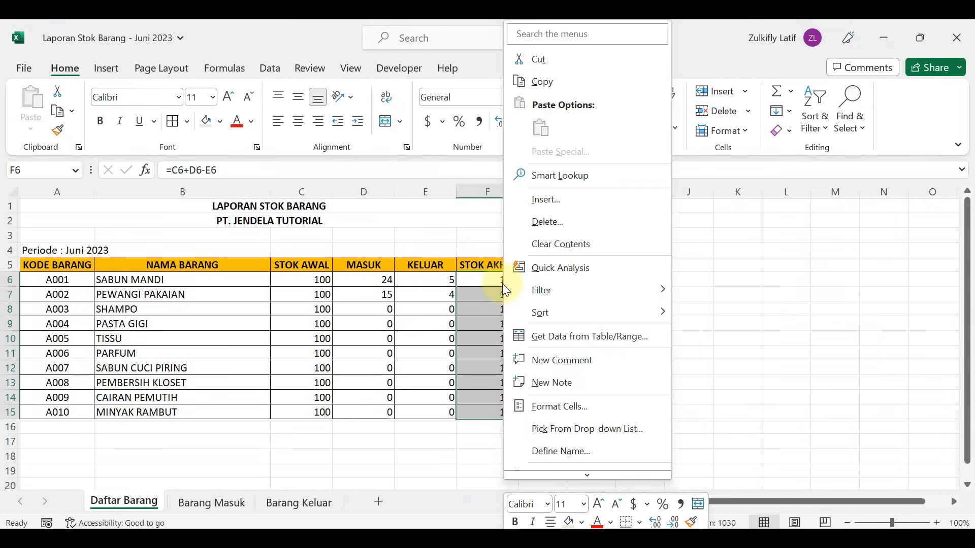
pyautogui.click(538, 83)
# Paste the copied ending stock as values only into the STOK AWAL column, starting at C6
pyautogui.click(283, 280)
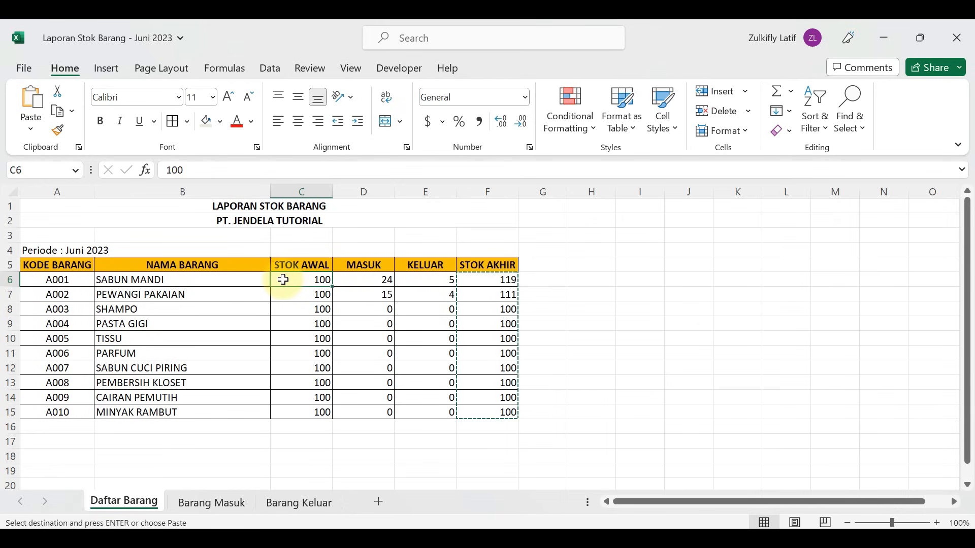
pyautogui.rightClick(283, 280)
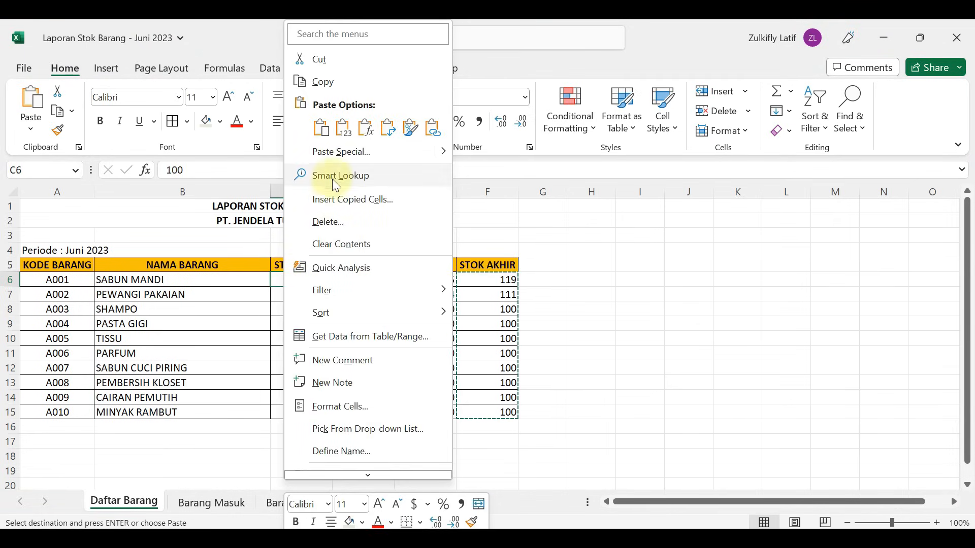
pyautogui.click(361, 151)
pyautogui.moveTo(328, 65); pyautogui.dragTo(471, 202)
pyautogui.click(396, 272)
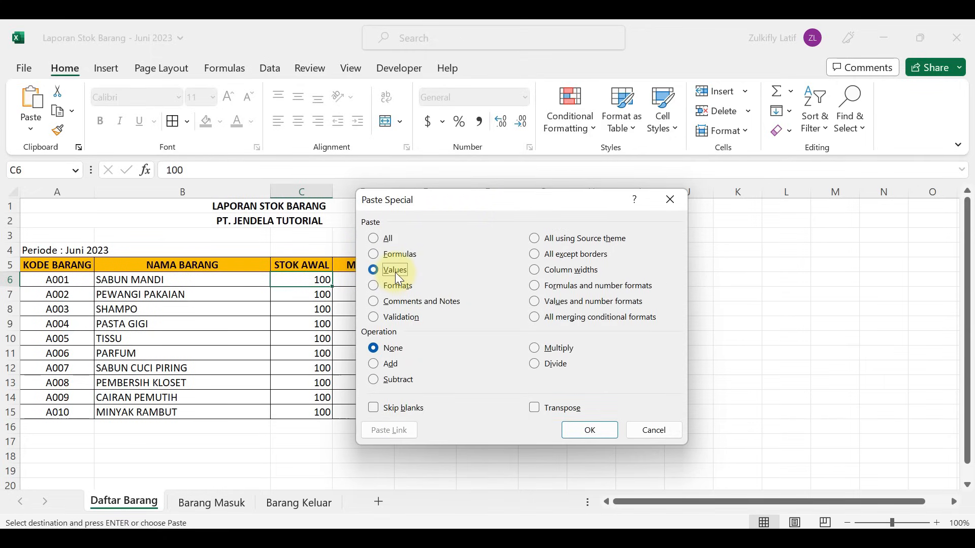
pyautogui.click(586, 436)
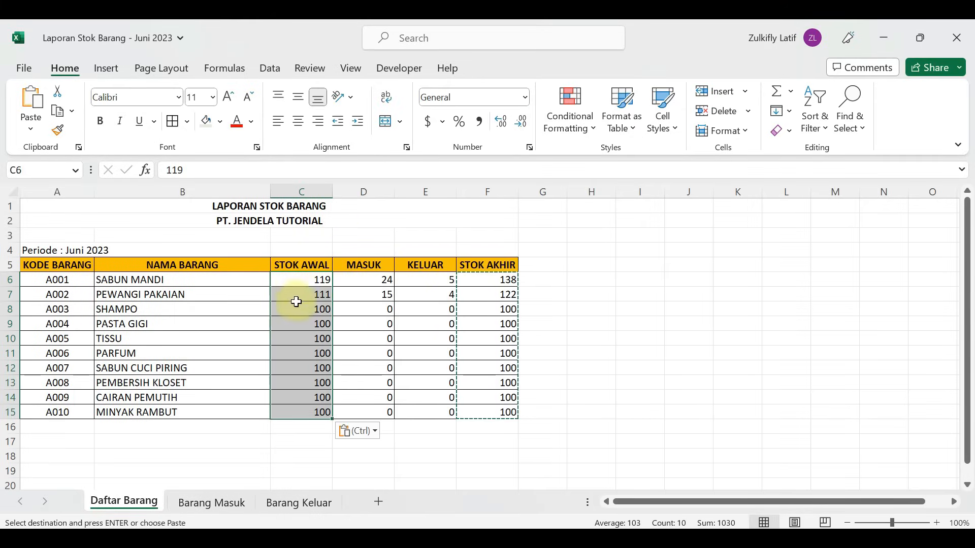
# Check the STOK AWAL, MASUK, KELUAR and STOK AKHIR cells of item A001, and clear the copy selection
pyautogui.click(294, 279)
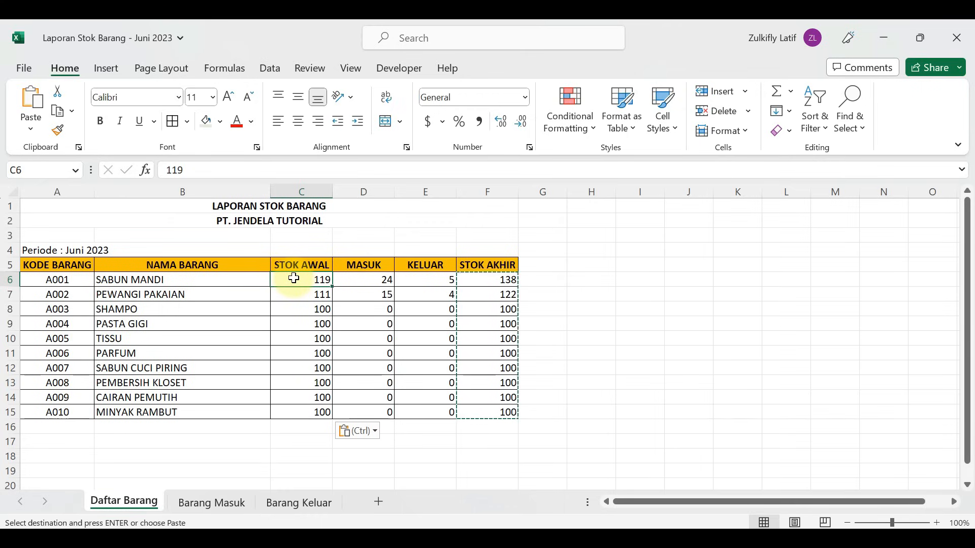
pyautogui.click(363, 283)
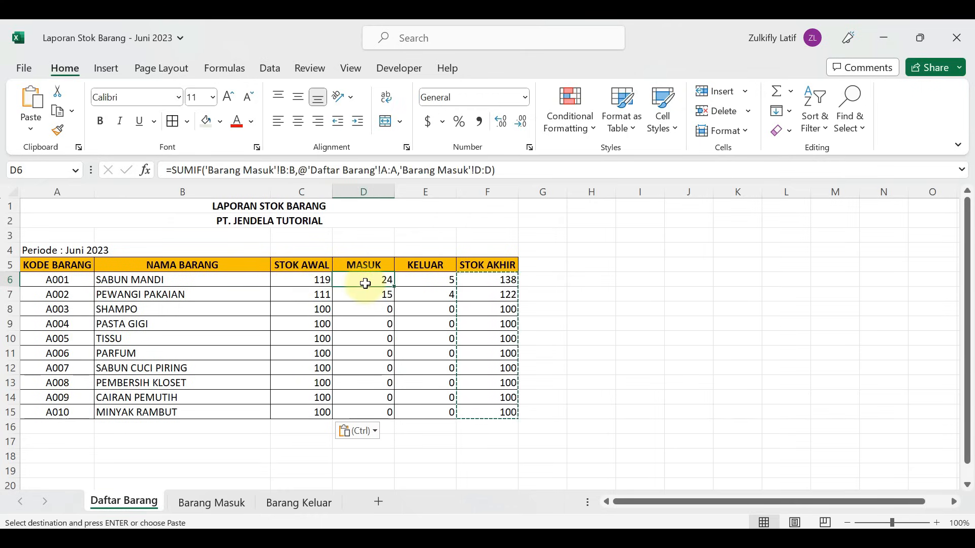
pyautogui.click(413, 283)
pyautogui.click(488, 280)
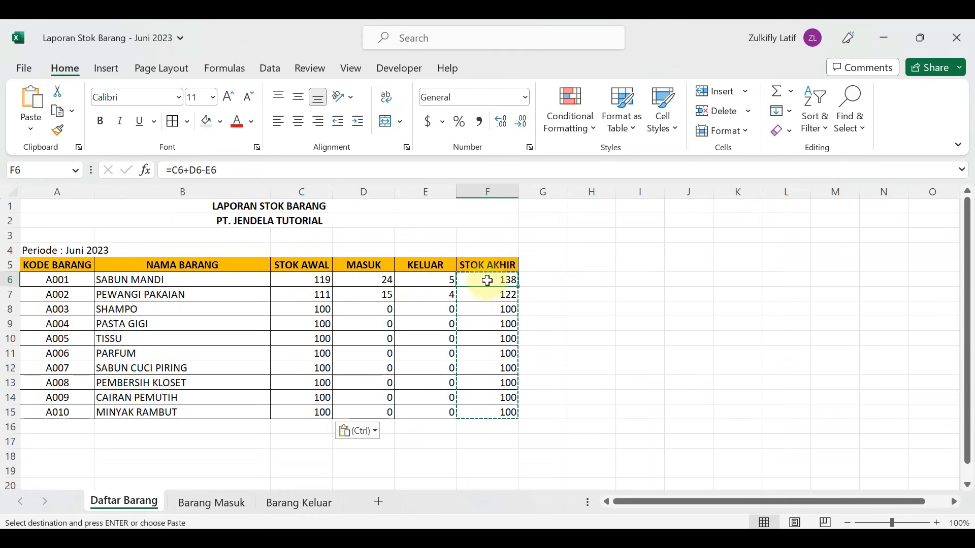
pyautogui.press('Escape')
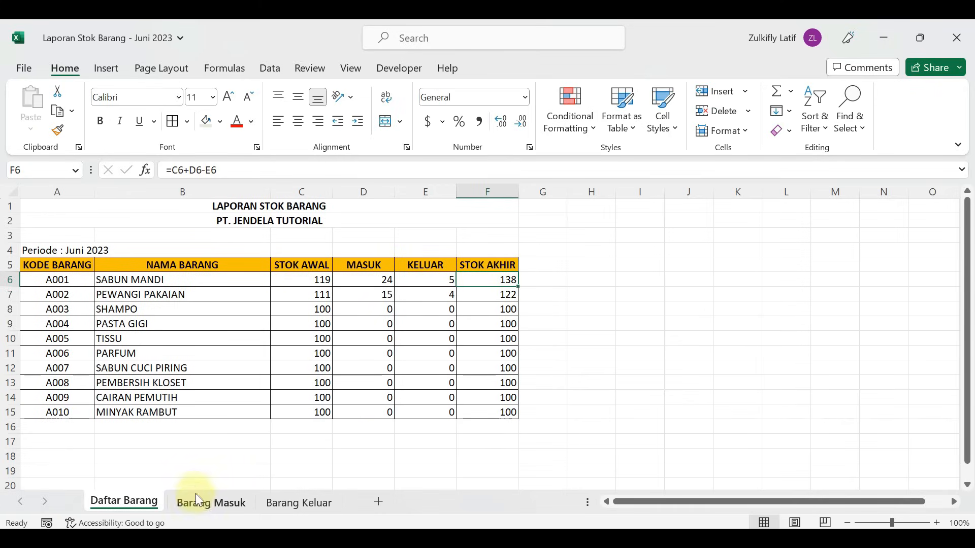
# Clear the May dates and item codes in A6:B8 on the Barang Masuk sheet
pyautogui.click(226, 503)
pyautogui.click(222, 399)
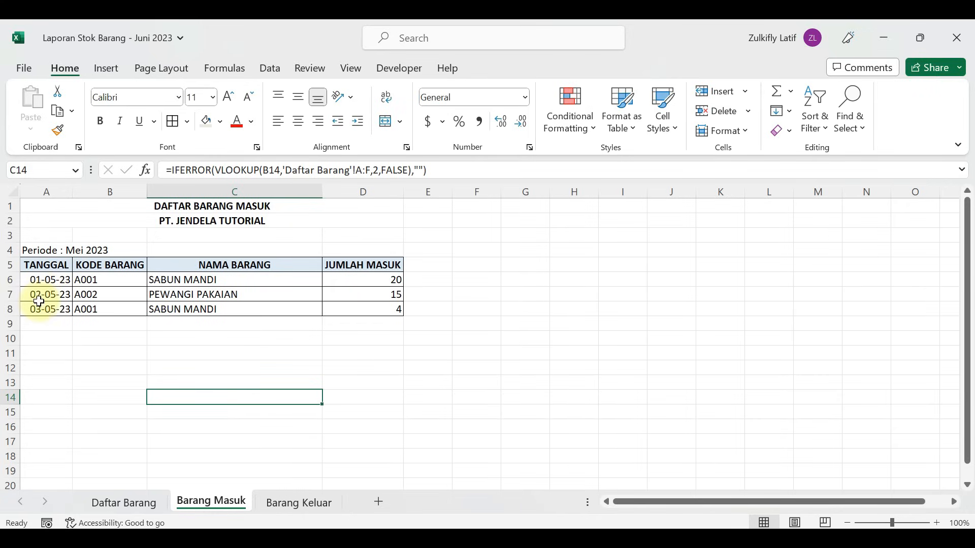
pyautogui.moveTo(39, 300); pyautogui.dragTo(386, 309)
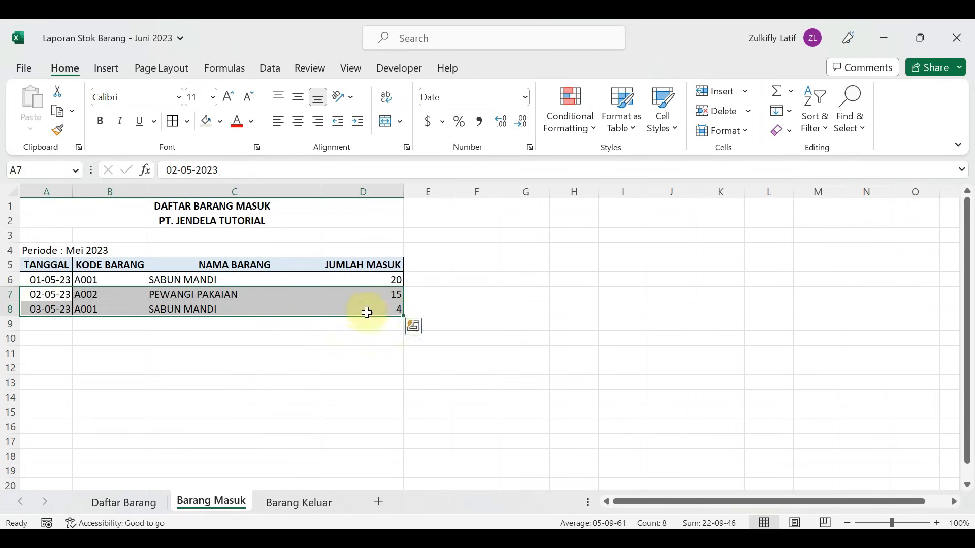
pyautogui.click(251, 351)
pyautogui.moveTo(48, 279); pyautogui.dragTo(103, 304)
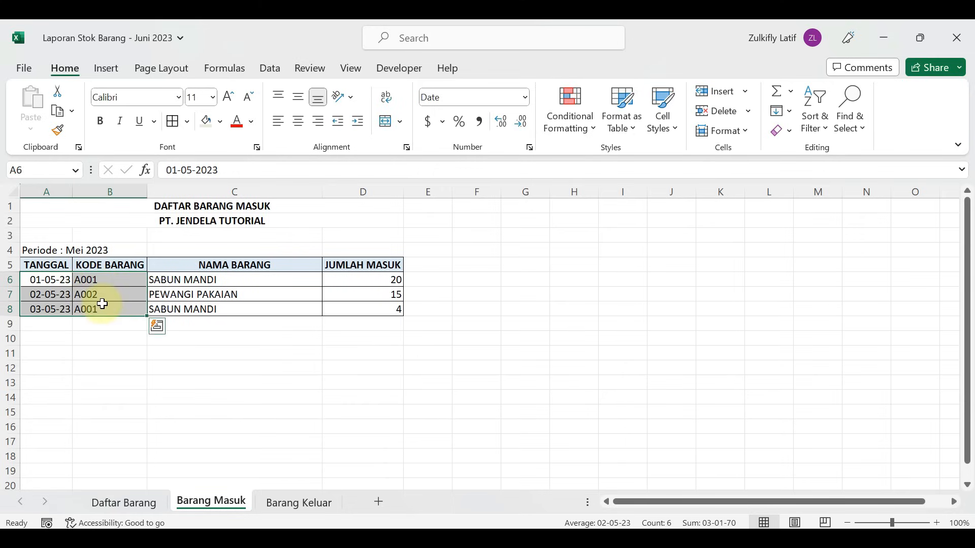
pyautogui.press('Delete')
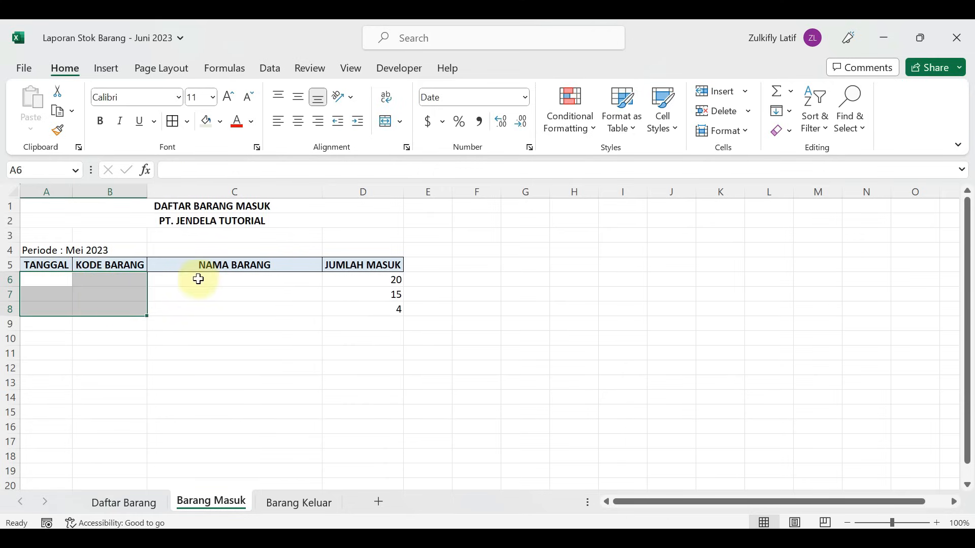
# Check the NAMA BARANG lookup formulas and clear the JUMLAH MASUK quantities in D6:D12 on the Barang Masuk sheet
pyautogui.click(200, 279)
pyautogui.moveTo(202, 287); pyautogui.dragTo(196, 373)
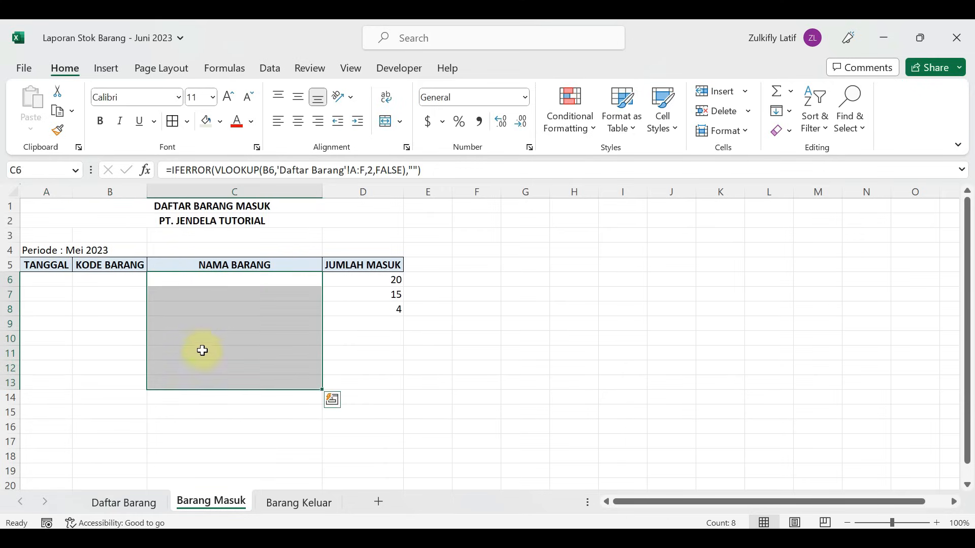
pyautogui.click(216, 308)
pyautogui.click(224, 276)
pyautogui.click(215, 322)
pyautogui.click(232, 276)
pyautogui.moveTo(377, 279); pyautogui.dragTo(394, 373)
pyautogui.press('Delete')
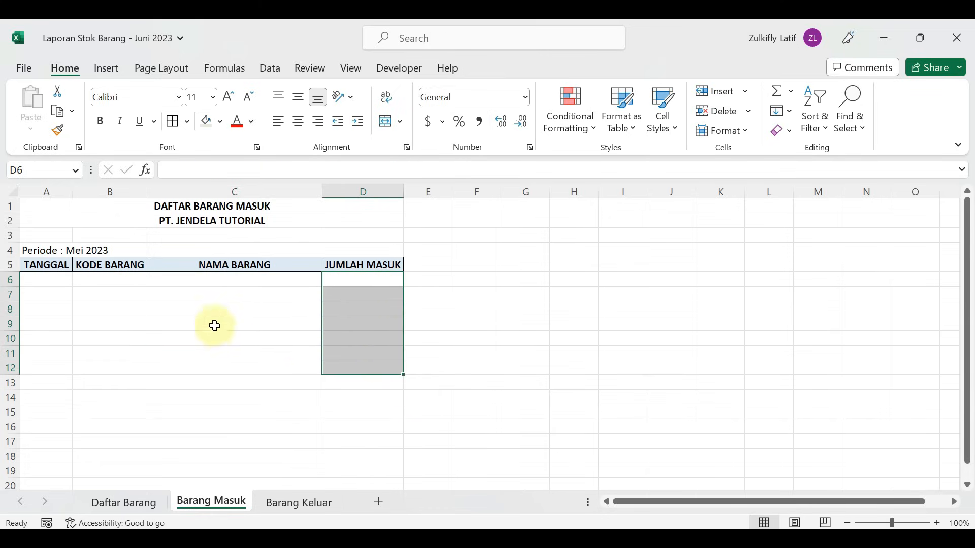
# Change the period line in A4 of the Barang Masuk sheet to "Periode : Juni 2023"
pyautogui.click(44, 280)
pyautogui.doubleClick(38, 250)
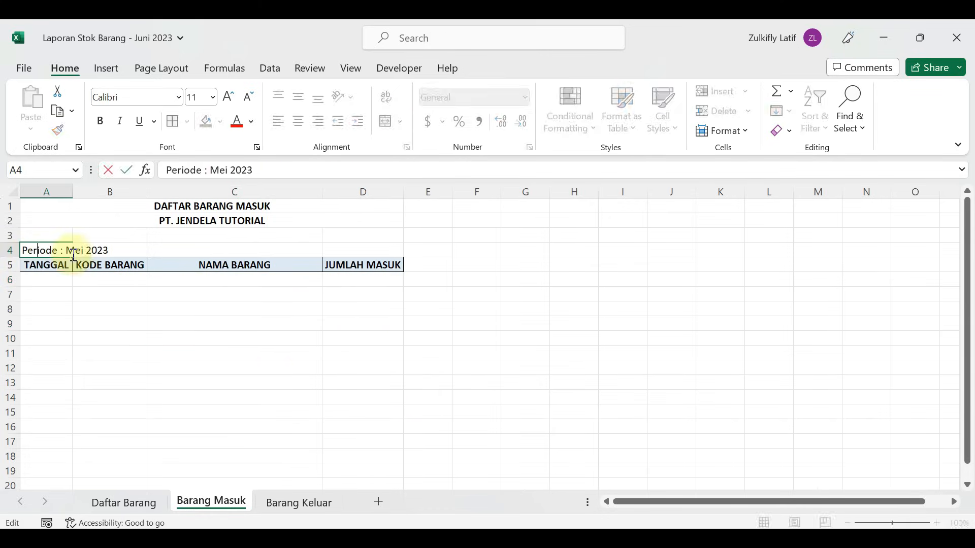
pyautogui.doubleClick(73, 250)
pyautogui.write('jUNI')
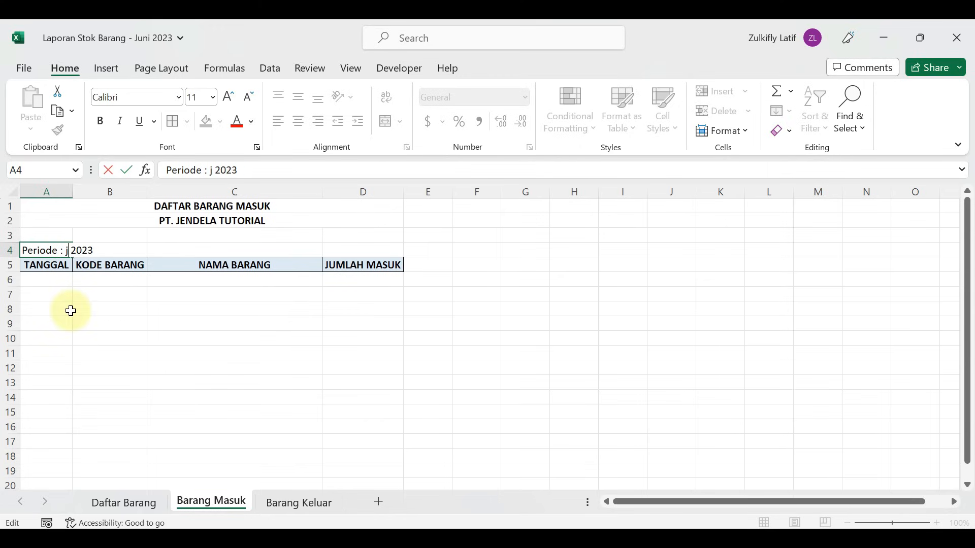
pyautogui.press('BackSpace')
pyautogui.press('BackSpace')
pyautogui.press('BackSpace')
pyautogui.press('BackSpace')
pyautogui.write('Juni')
pyautogui.press('Return')
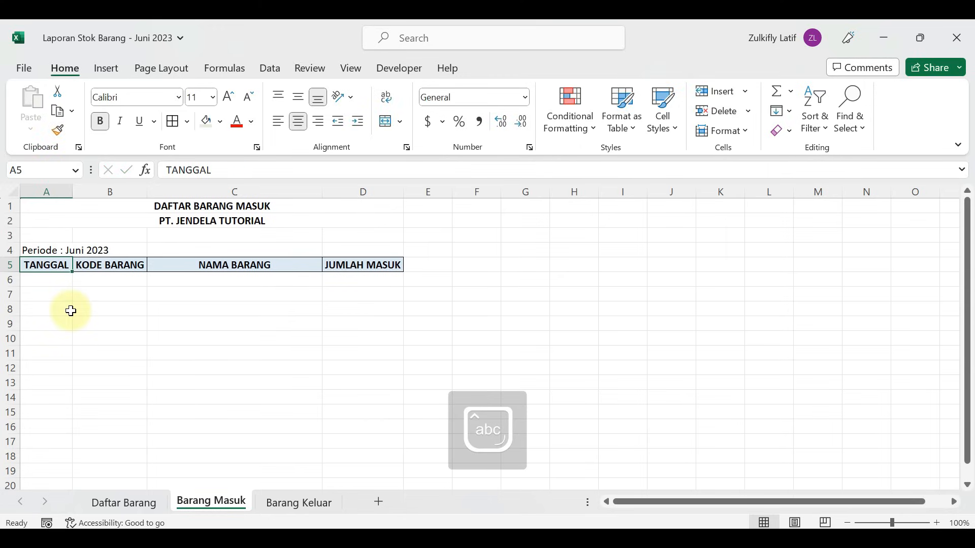
pyautogui.click(53, 281)
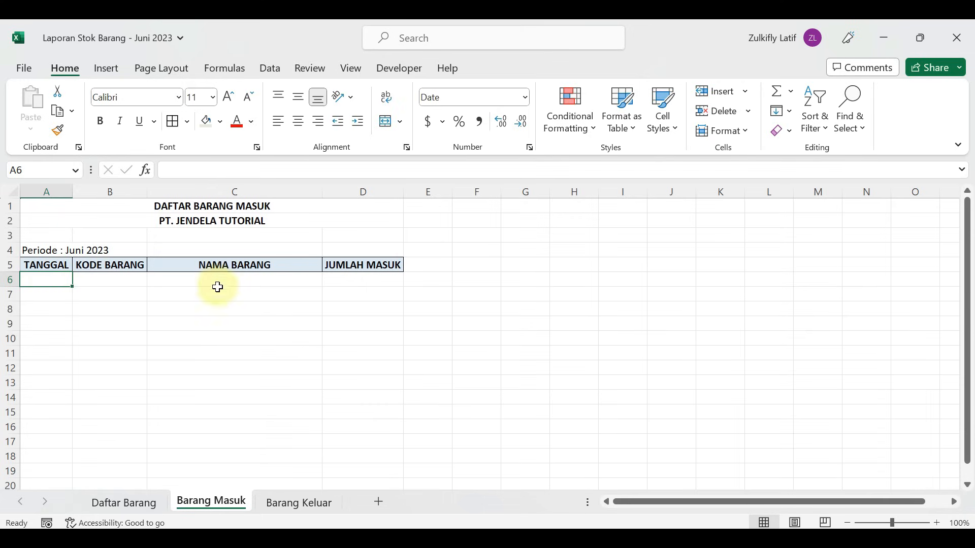
# Clear the dates and item codes in A6:B7 and the JUMLAH KELUAR quantities in D6:D7 on the Barang Keluar sheet, keeping the NAMA BARANG formulas
pyautogui.click(300, 503)
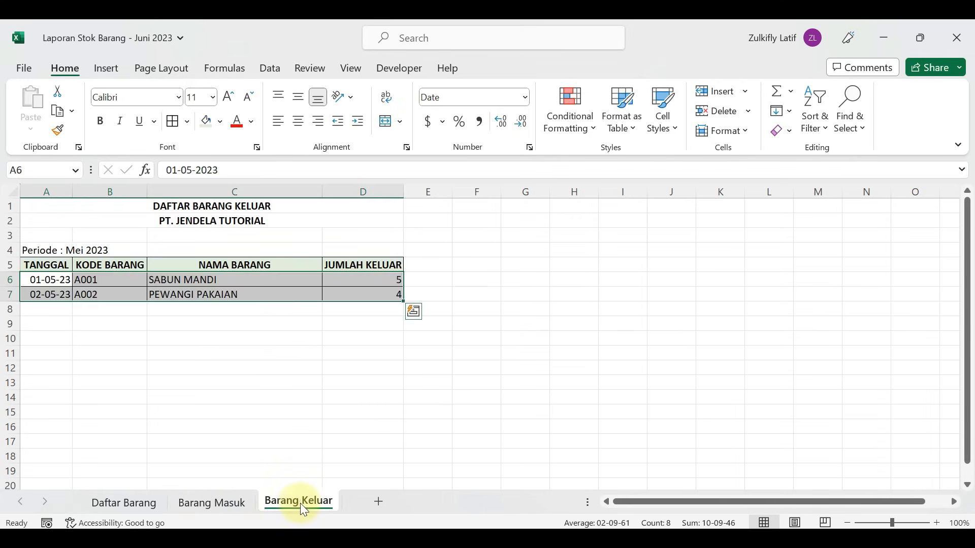
pyautogui.click(127, 339)
pyautogui.moveTo(48, 280); pyautogui.dragTo(76, 297)
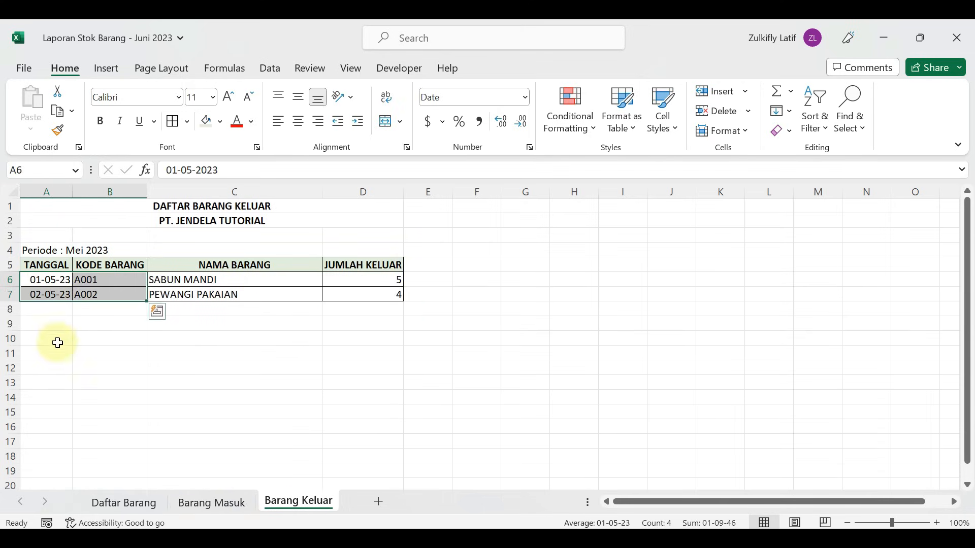
pyautogui.press('Delete')
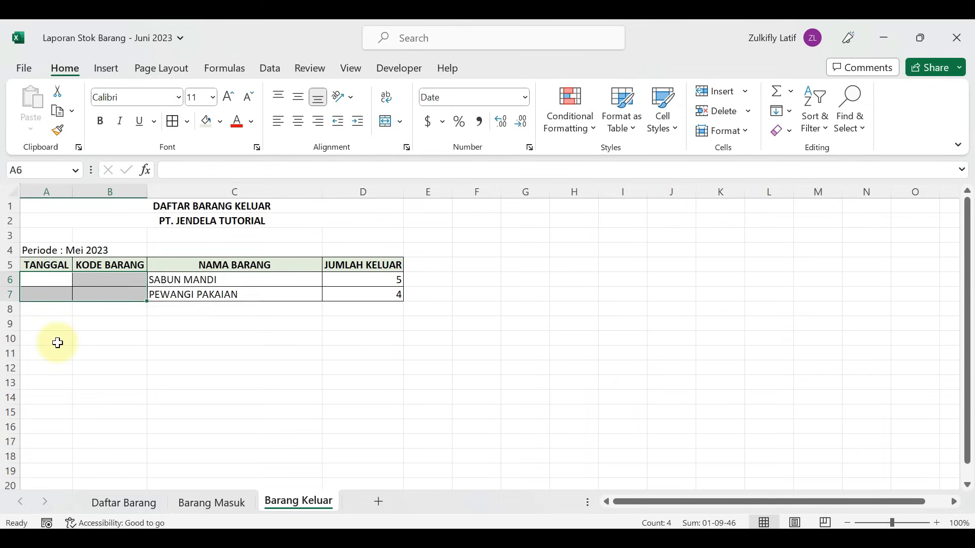
pyautogui.moveTo(360, 284); pyautogui.dragTo(365, 298)
pyautogui.press('Delete')
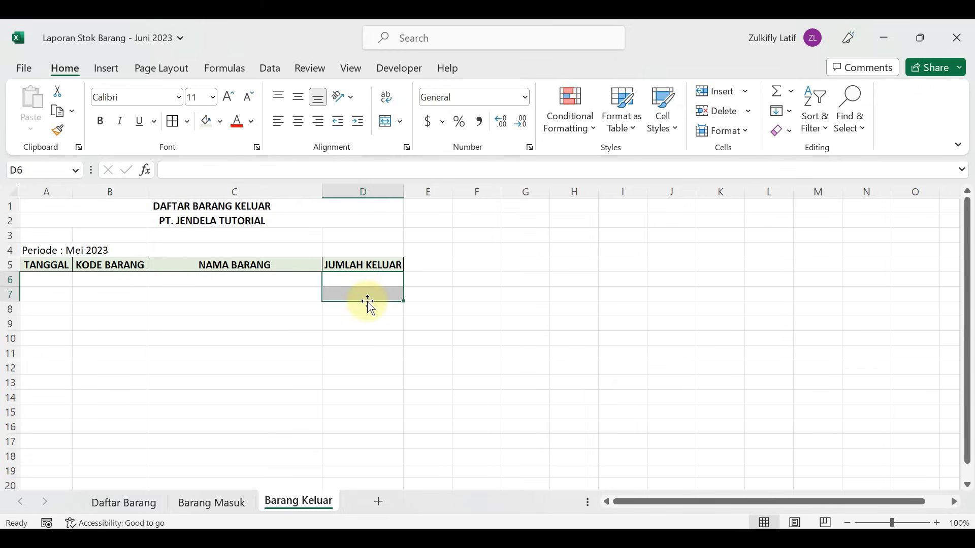
pyautogui.click(241, 279)
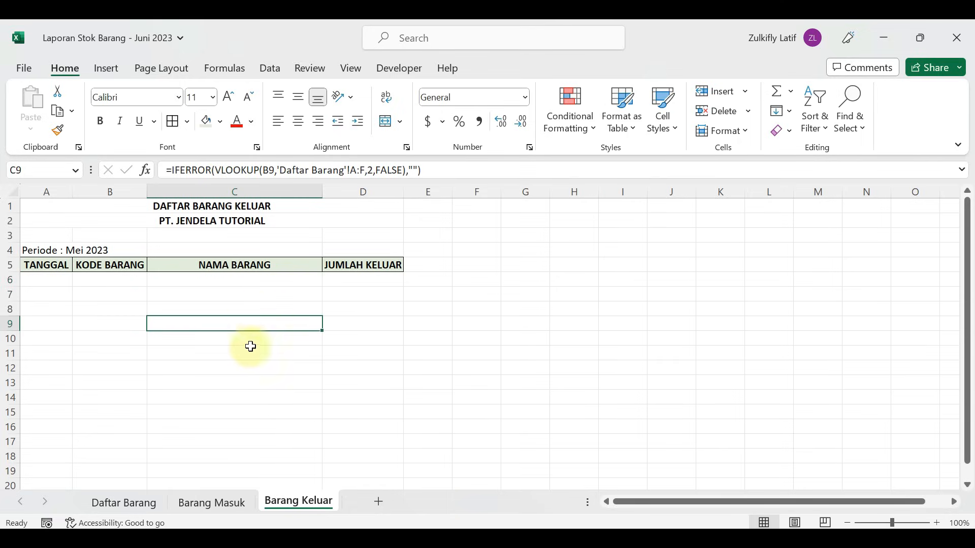
pyautogui.click(108, 296)
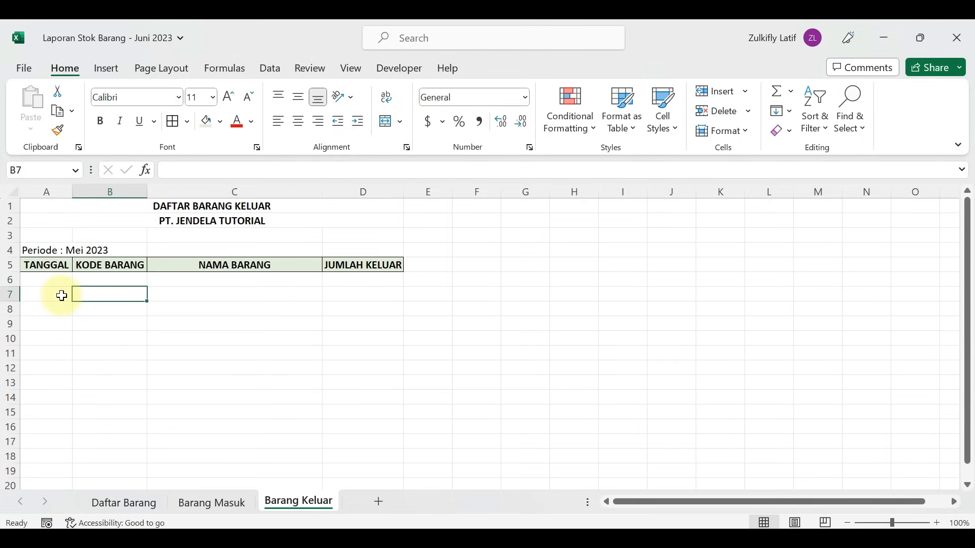
# Change the period line in A4 of the Barang Keluar sheet to "Periode : Juni 2023"
pyautogui.click(41, 251)
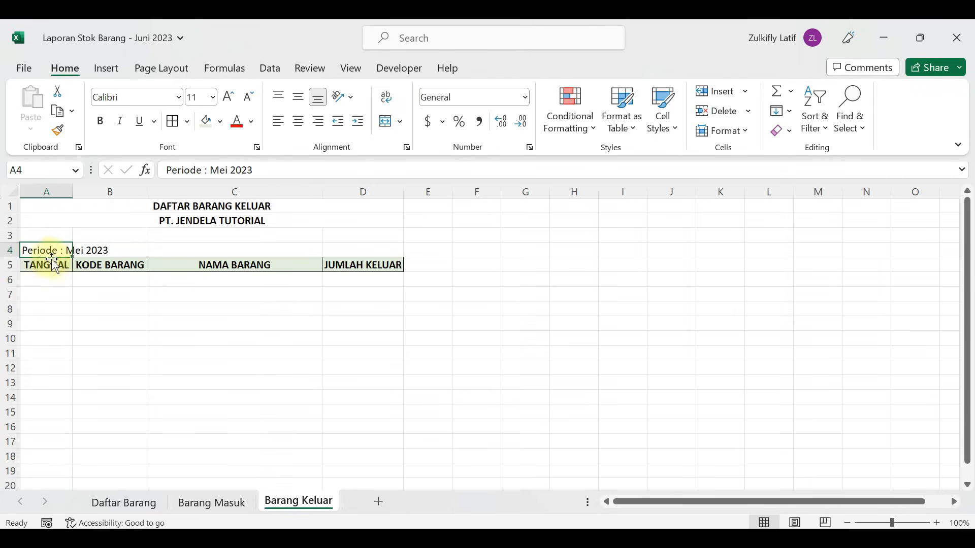
pyautogui.click(235, 170)
pyautogui.press('BackSpace')
pyautogui.press('BackSpace')
pyautogui.press('BackSpace')
pyautogui.press('BackSpace')
pyautogui.write('Juni')
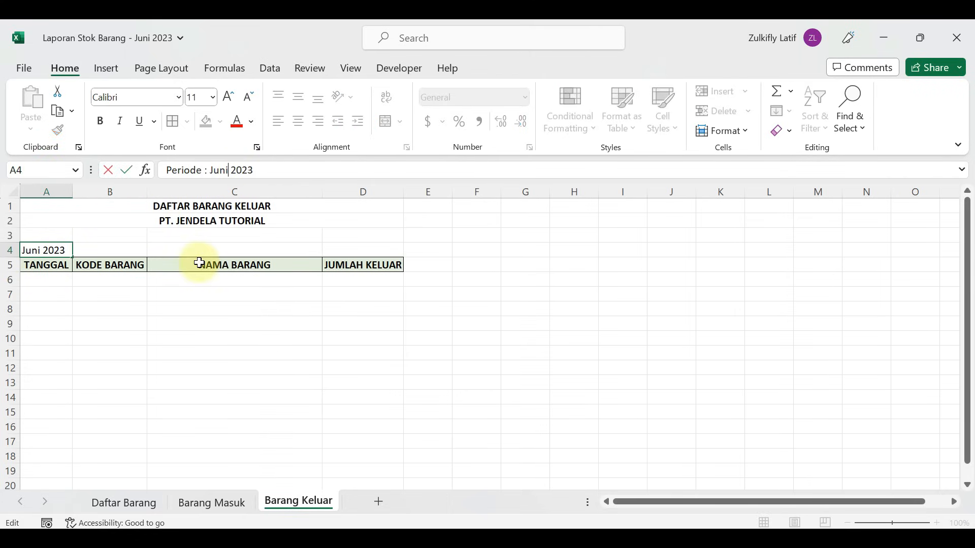
pyautogui.press('Return')
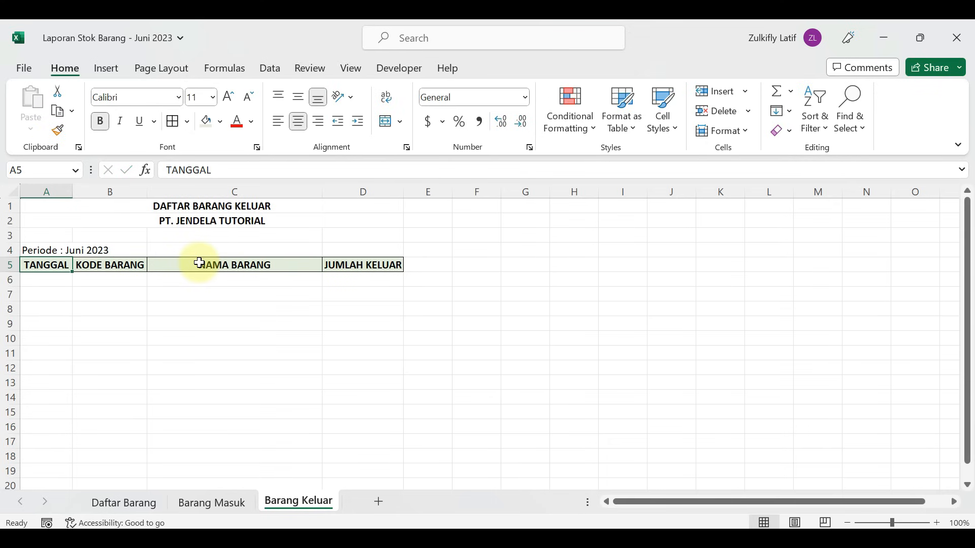
pyautogui.click(125, 311)
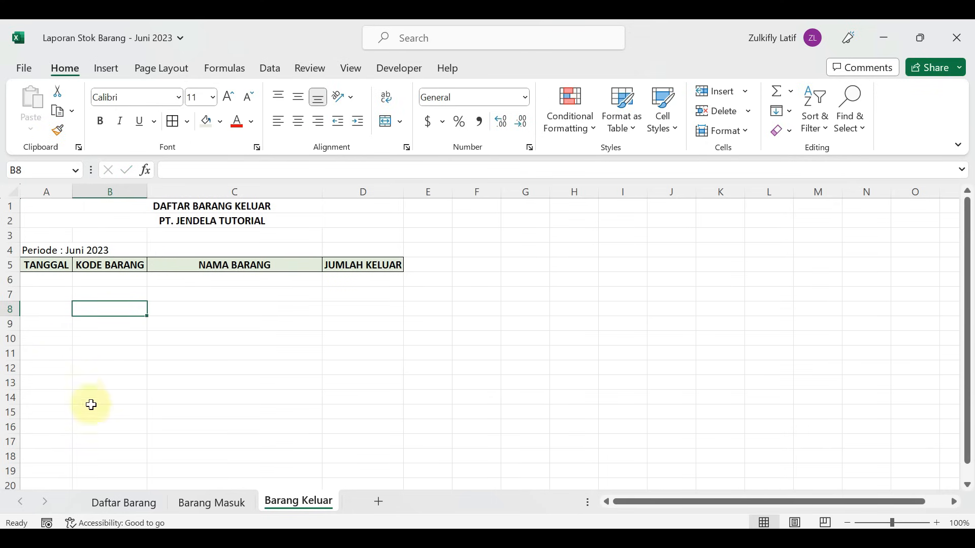
# Check the MASUK, KELUAR, STOK AKHIR and STOK AWAL cells on the Daftar Barang sheet, mainly for item A001
pyautogui.click(129, 500)
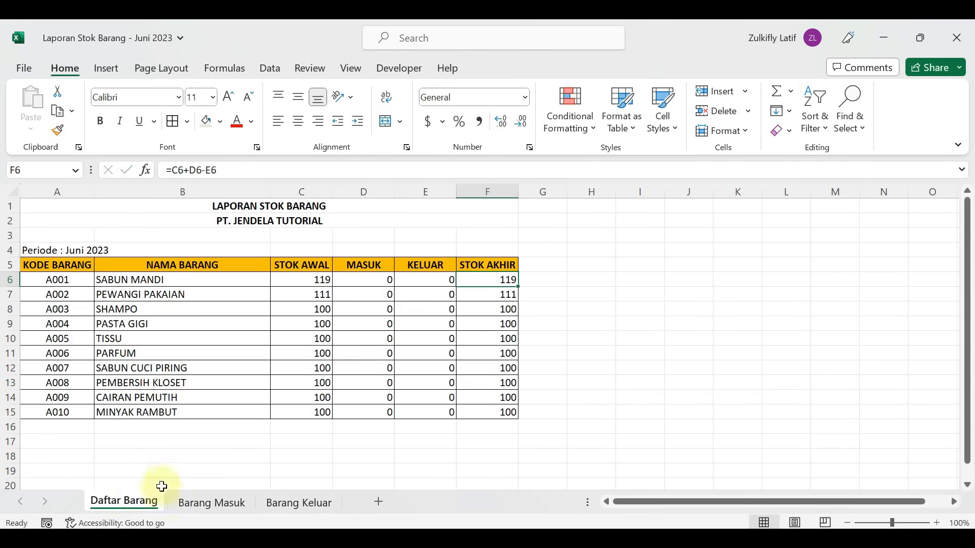
pyautogui.click(381, 293)
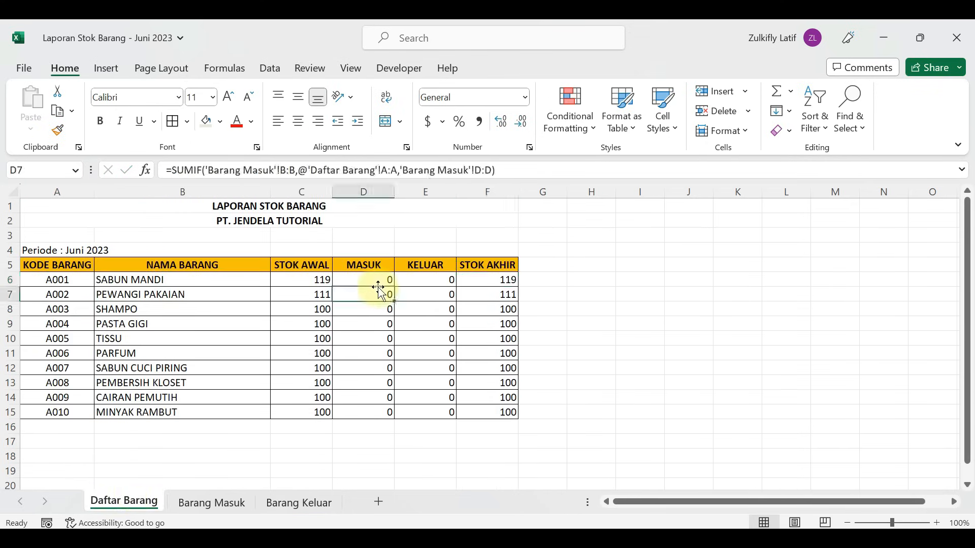
pyautogui.click(423, 280)
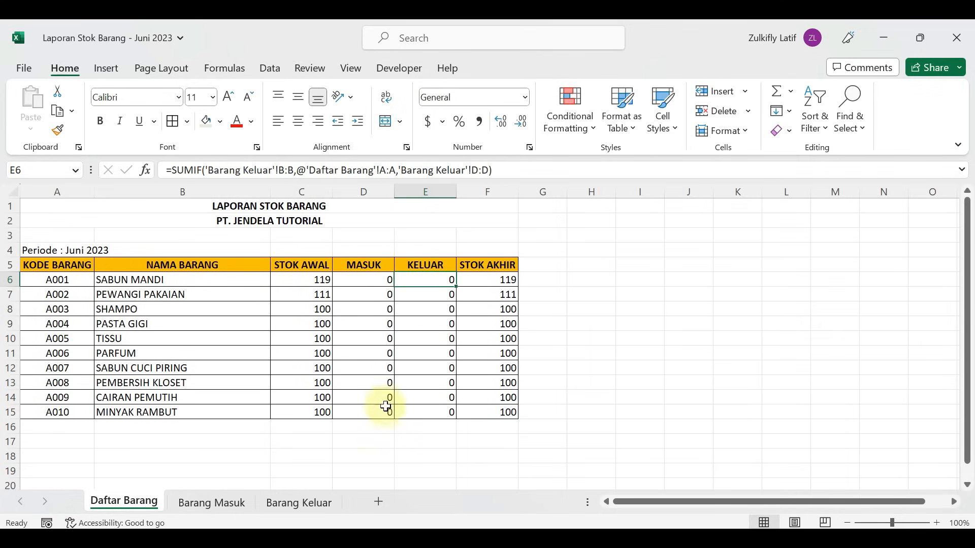
pyautogui.click(495, 283)
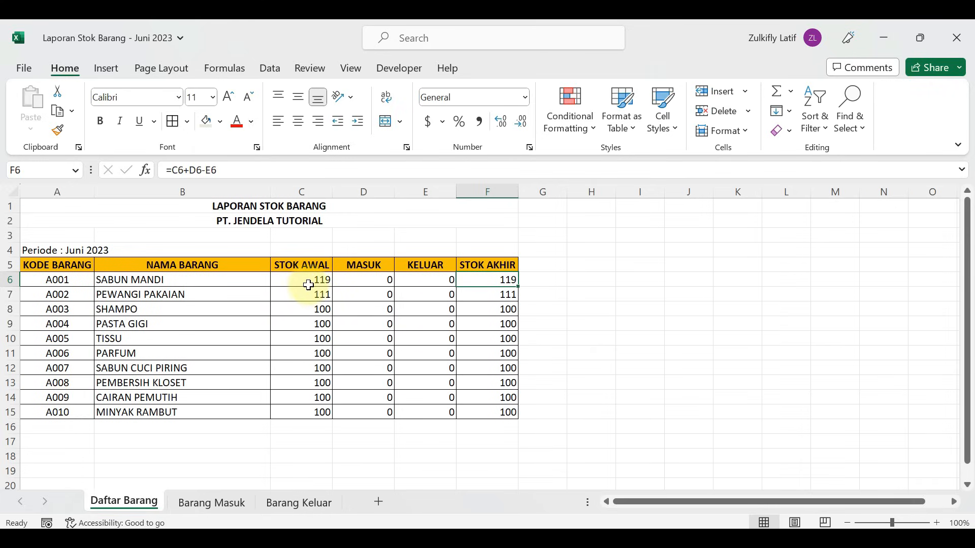
pyautogui.click(358, 281)
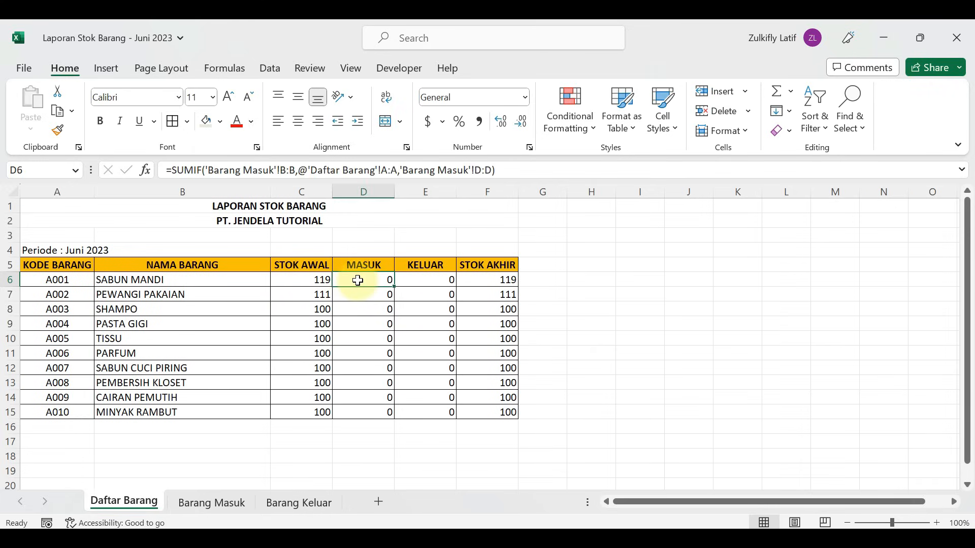
pyautogui.click(414, 277)
pyautogui.click(474, 281)
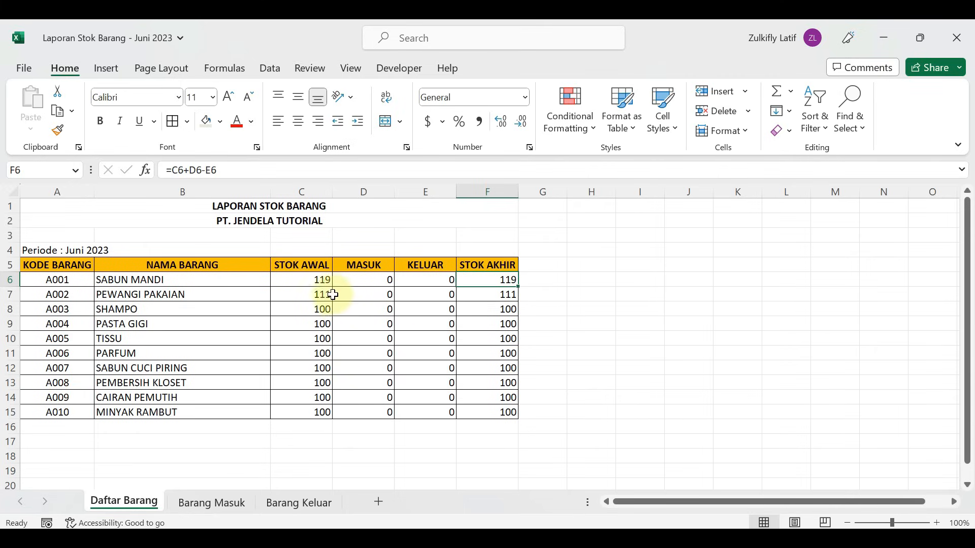
pyautogui.click(317, 280)
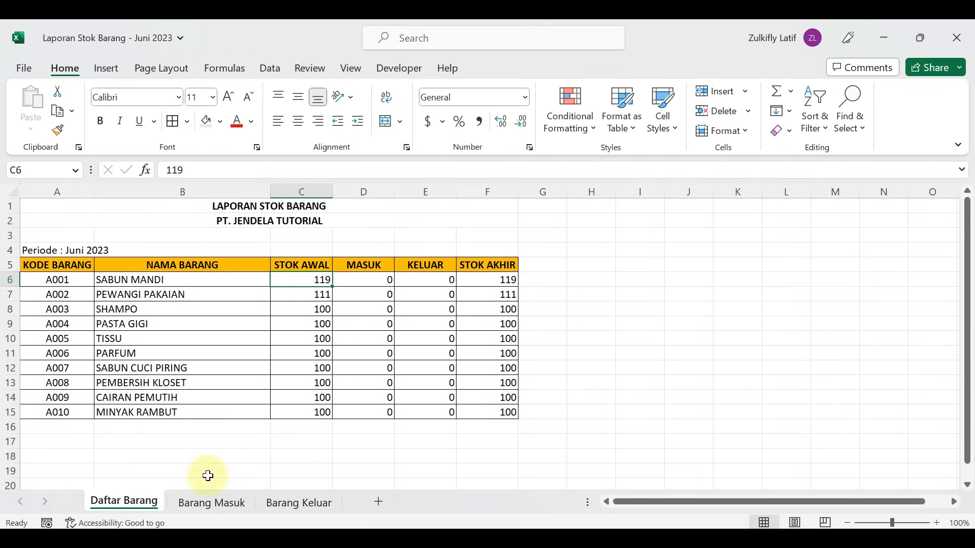
# Record an incoming entry in row 6 of the Barang Masuk sheet with date 1-6-2023, item code A002 and quantity 20
pyautogui.click(212, 499)
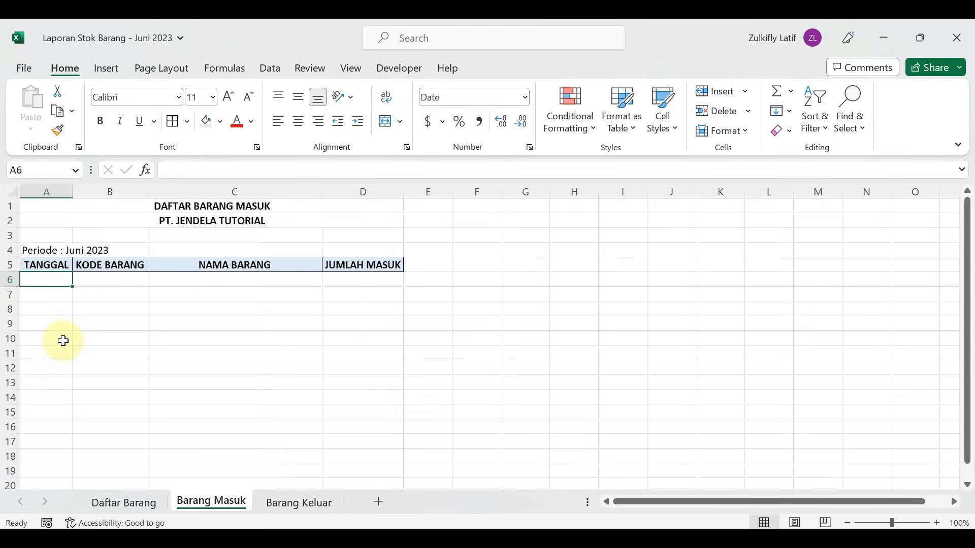
pyautogui.write('1-')
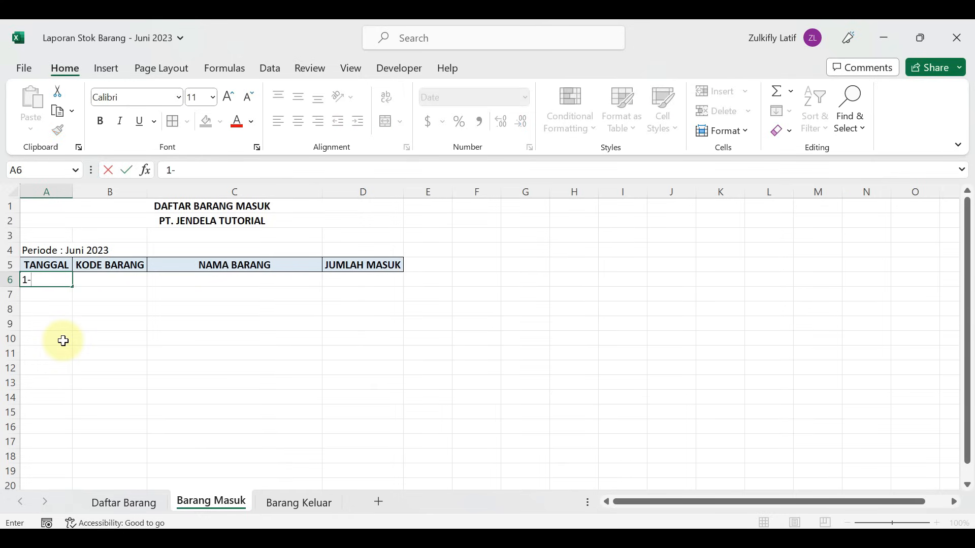
pyautogui.write('6-2023')
pyautogui.press('Tab')
pyautogui.press('capslock')
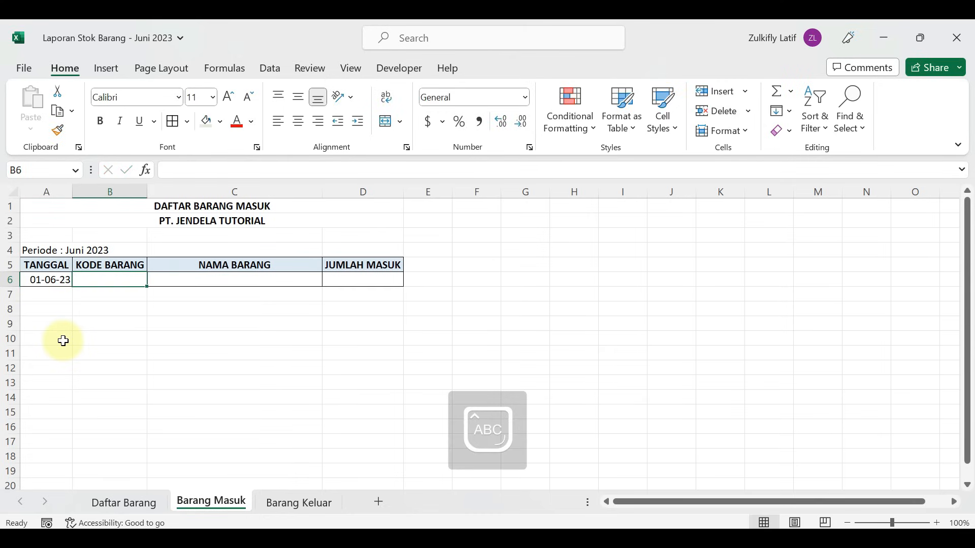
pyautogui.write('A')
pyautogui.press('Tab')
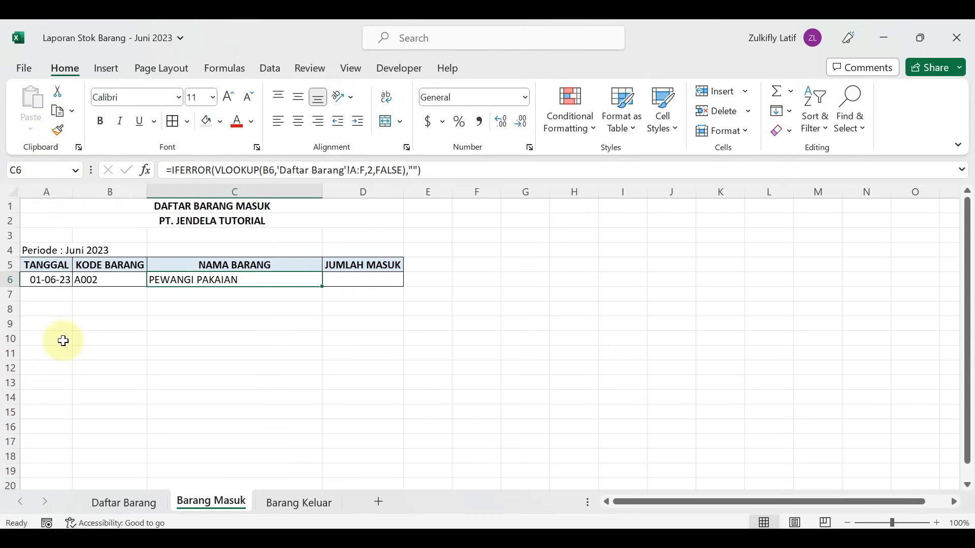
pyautogui.press('Tab')
pyautogui.write('2')
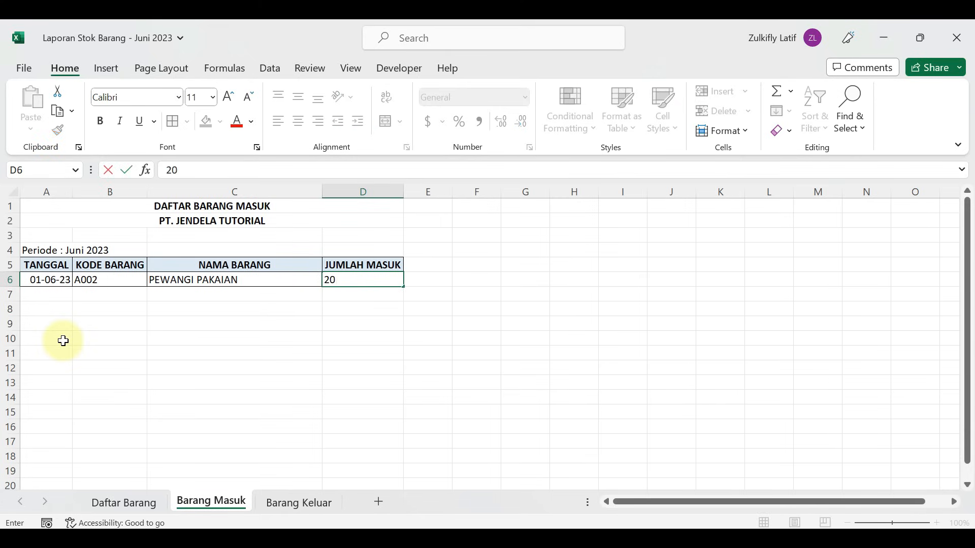
pyautogui.press('Return')
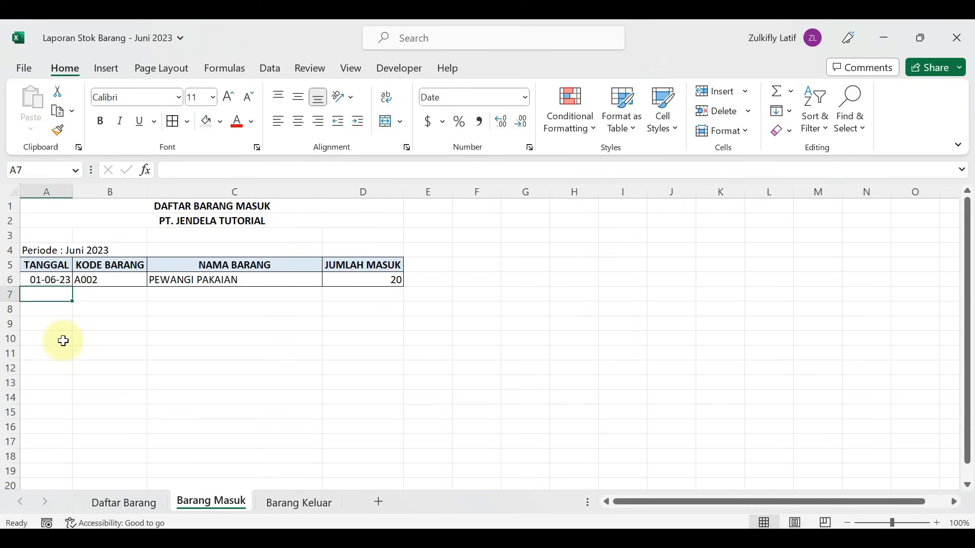
# Record an incoming entry in row 7 of the Barang Masuk sheet with date 2-6-2023, item code A004 and quantity 12
pyautogui.write('2-6-2')
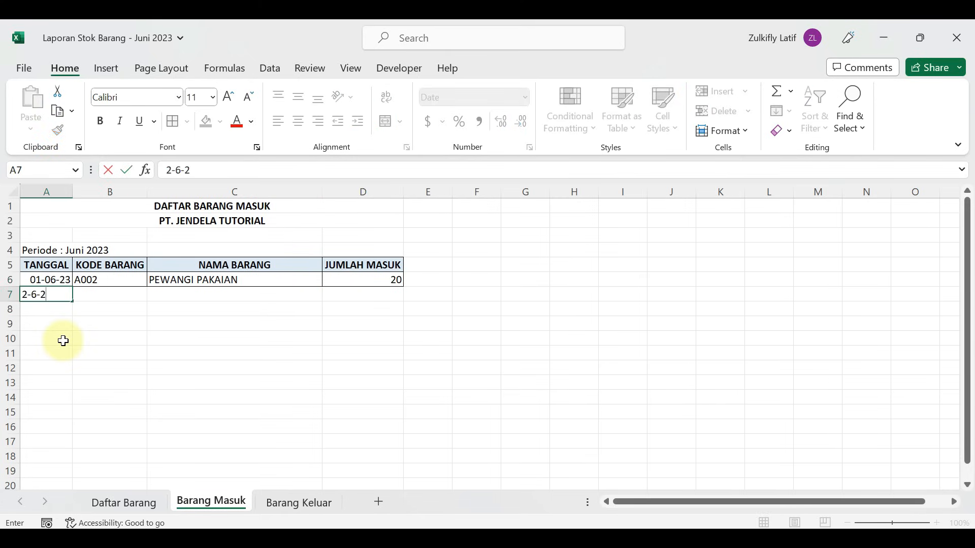
pyautogui.write('023')
pyautogui.press('Tab')
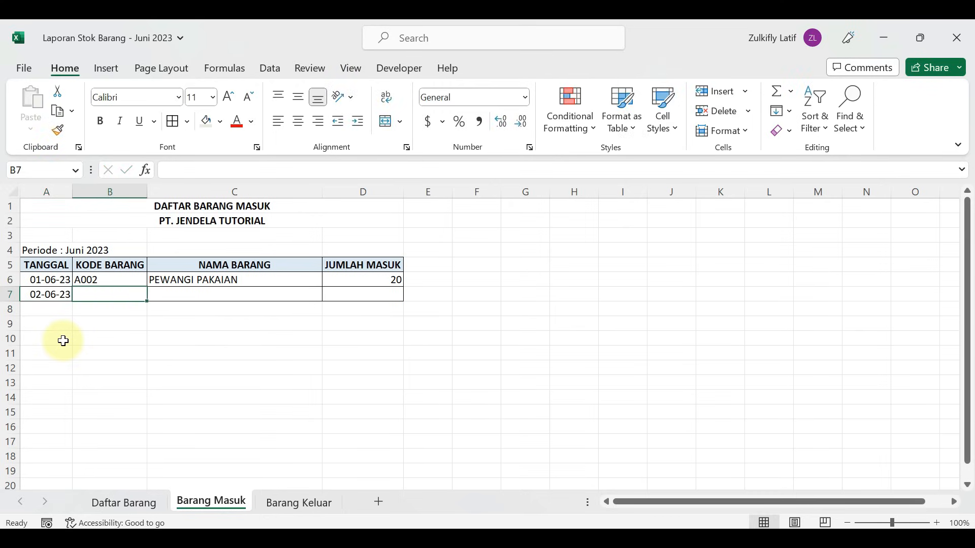
pyautogui.write('A004')
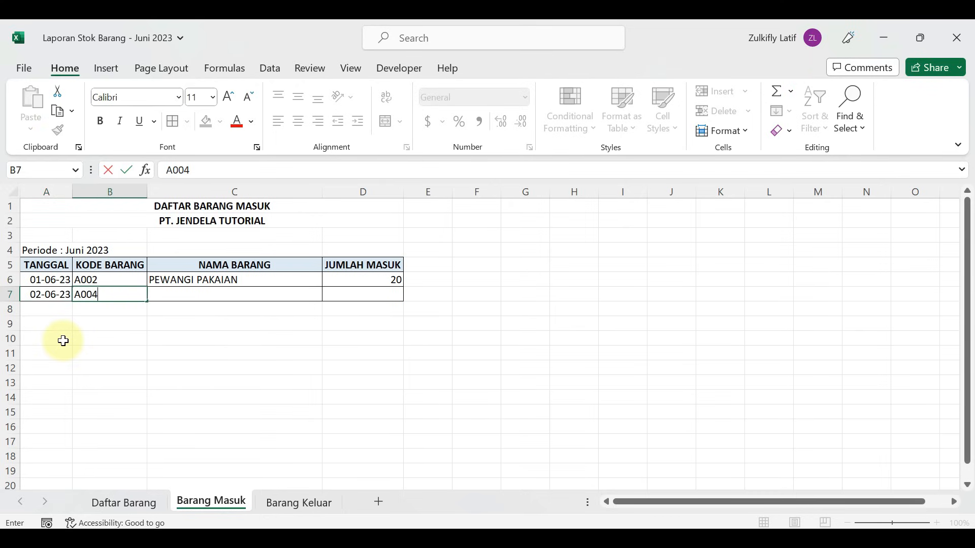
pyautogui.press('Tab')
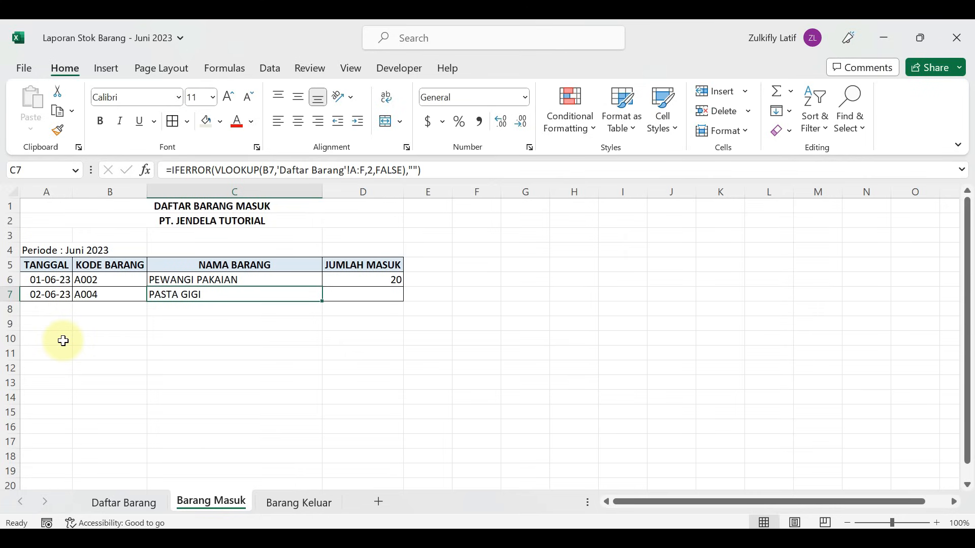
pyautogui.press('Tab')
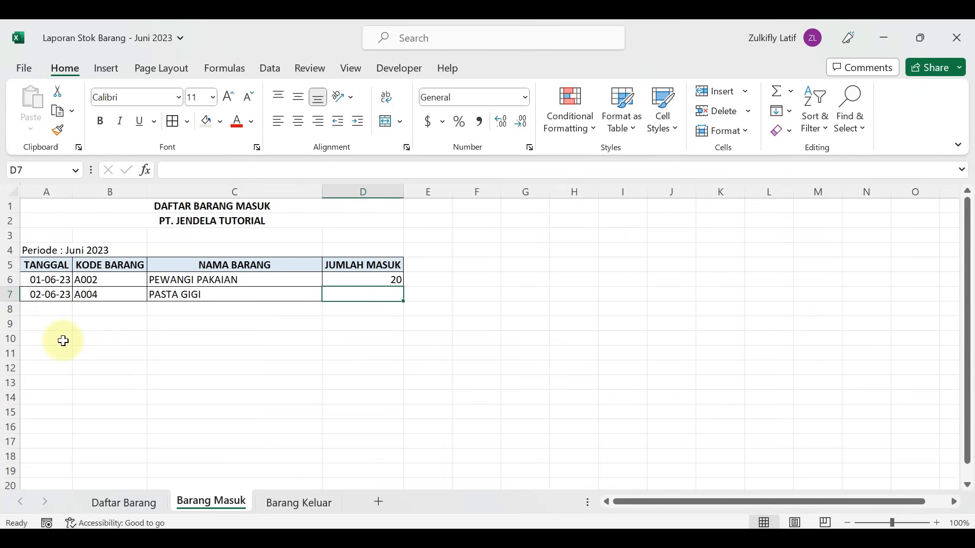
pyautogui.write('12')
pyautogui.press('Return')
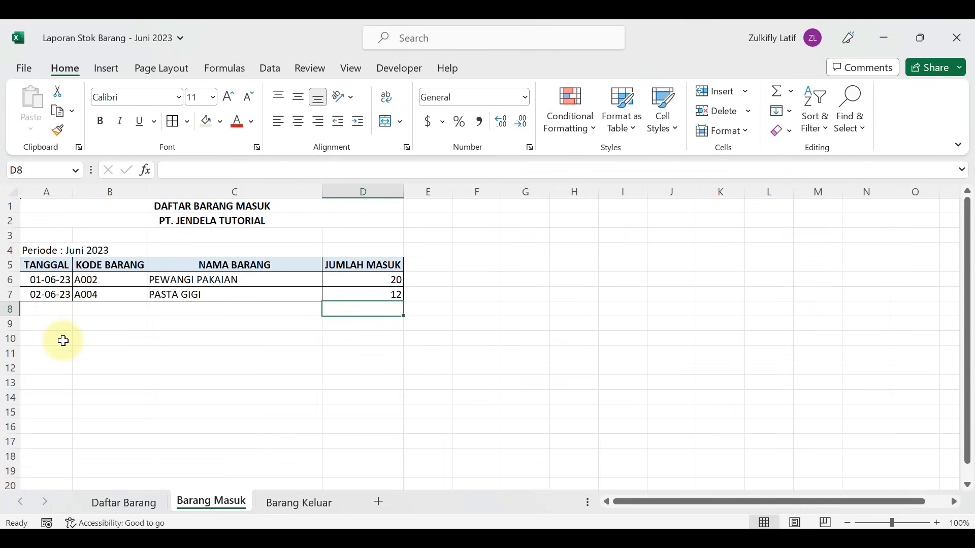
# Record an outgoing entry in row 6 of the Barang Keluar sheet with date 1-6-2023, item code A001 and quantity 4
pyautogui.click(284, 503)
pyautogui.click(55, 285)
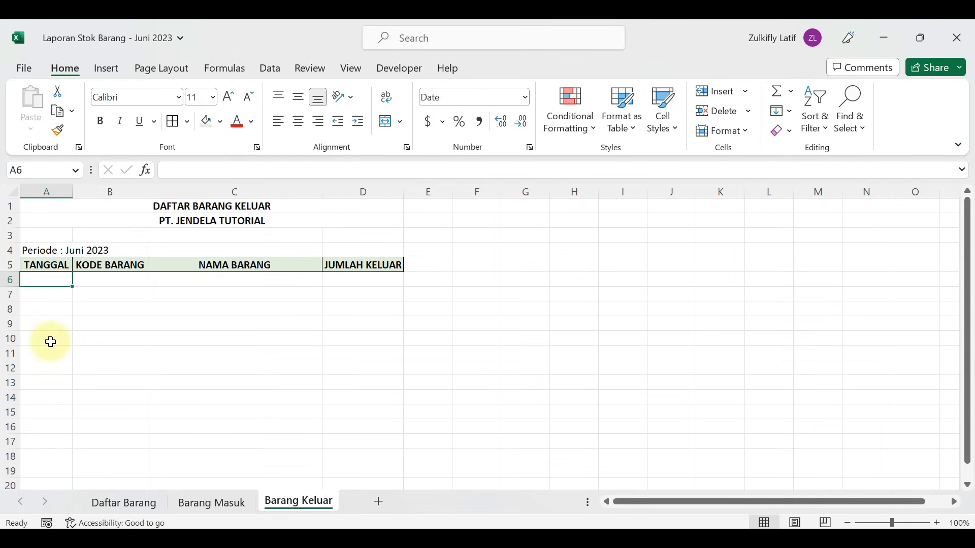
pyautogui.write('1-6-2023')
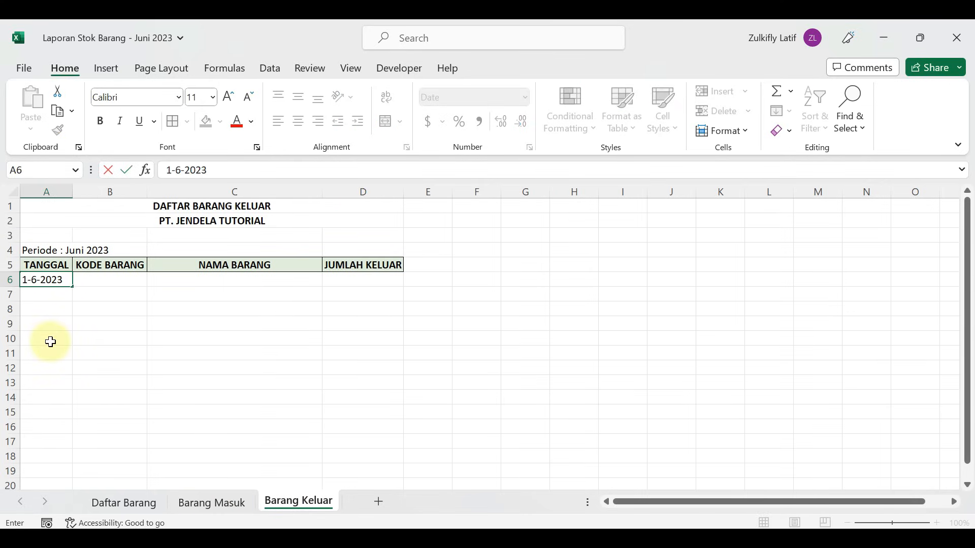
pyautogui.press('Tab')
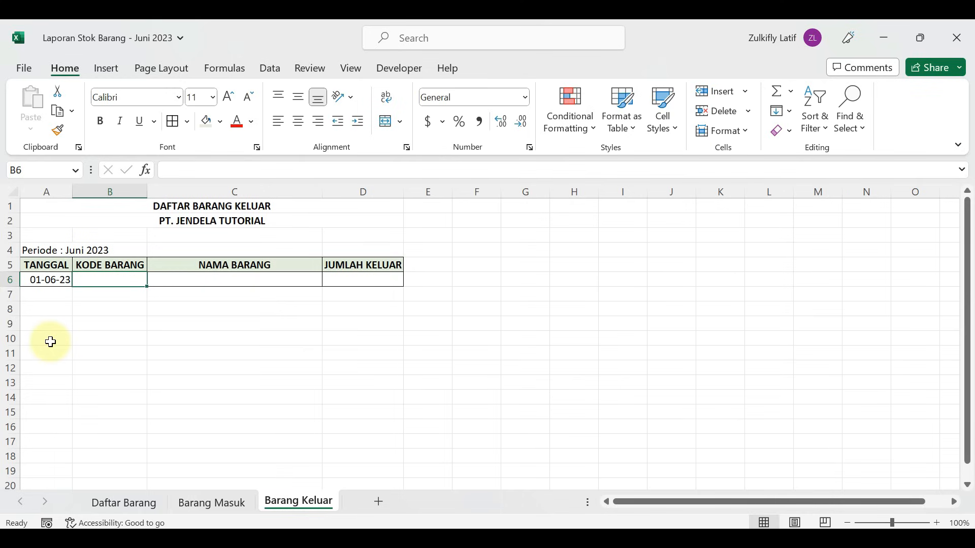
pyautogui.write('A001')
pyautogui.press('Tab')
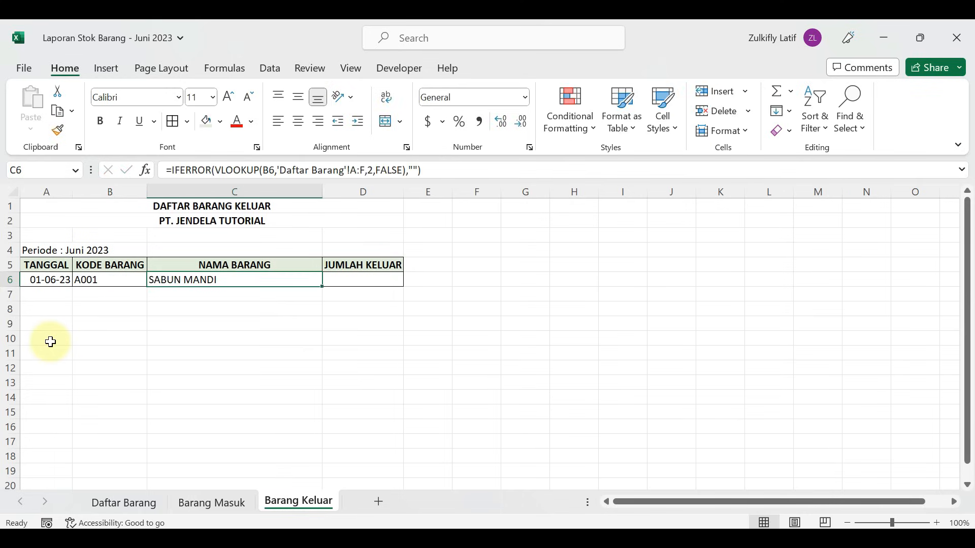
pyautogui.press('Tab')
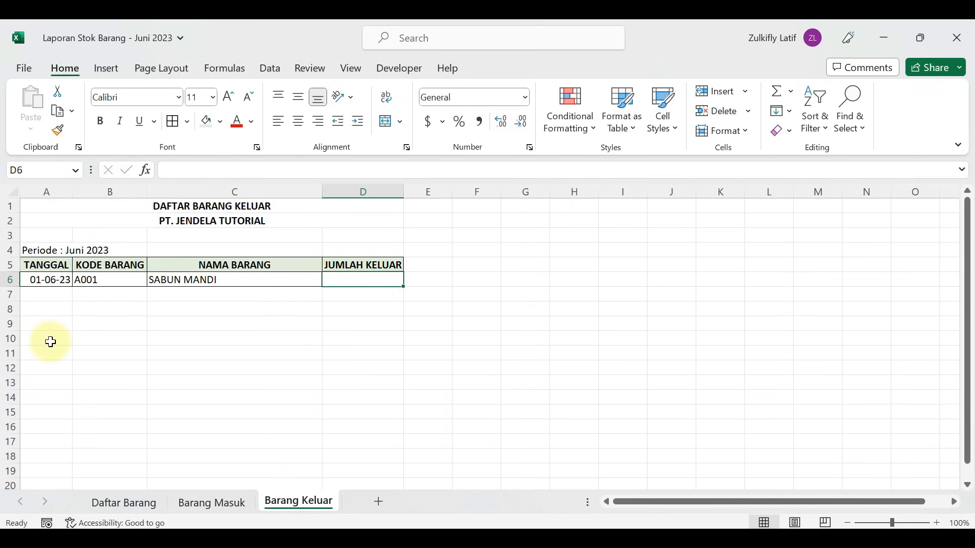
pyautogui.write('4')
pyautogui.press('Return')
# Record an outgoing entry in row 7 of the Barang Keluar sheet with date 2-6-2023, item code A002 and quantity 3
pyautogui.write('2-6-')
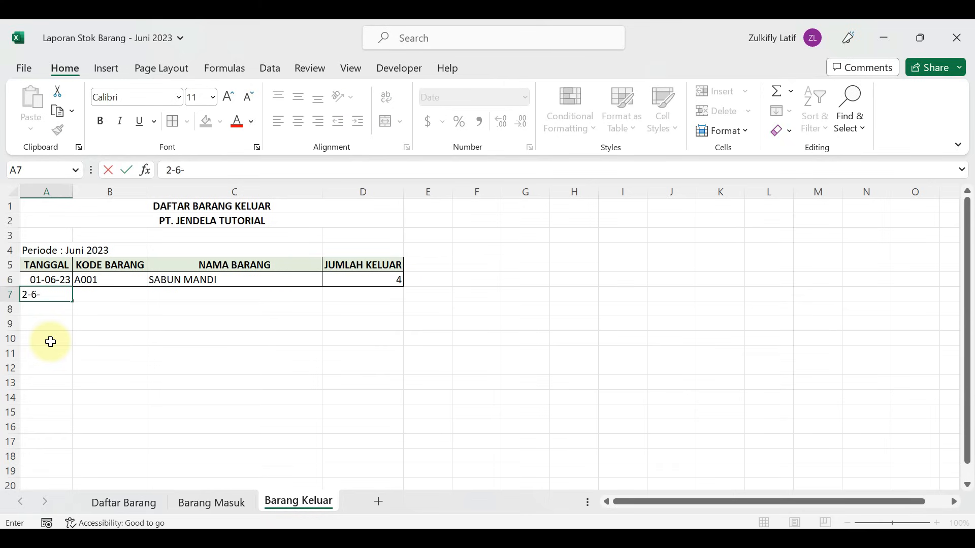
pyautogui.write('2023')
pyautogui.press('Tab')
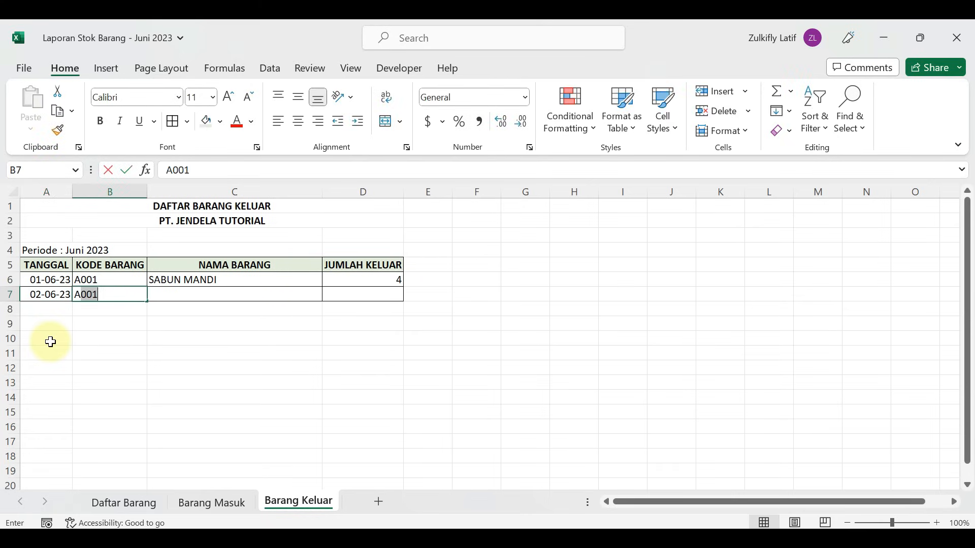
pyautogui.write('A002')
pyautogui.press('Tab')
pyautogui.press('Tab')
pyautogui.write('3')
pyautogui.press('Return')
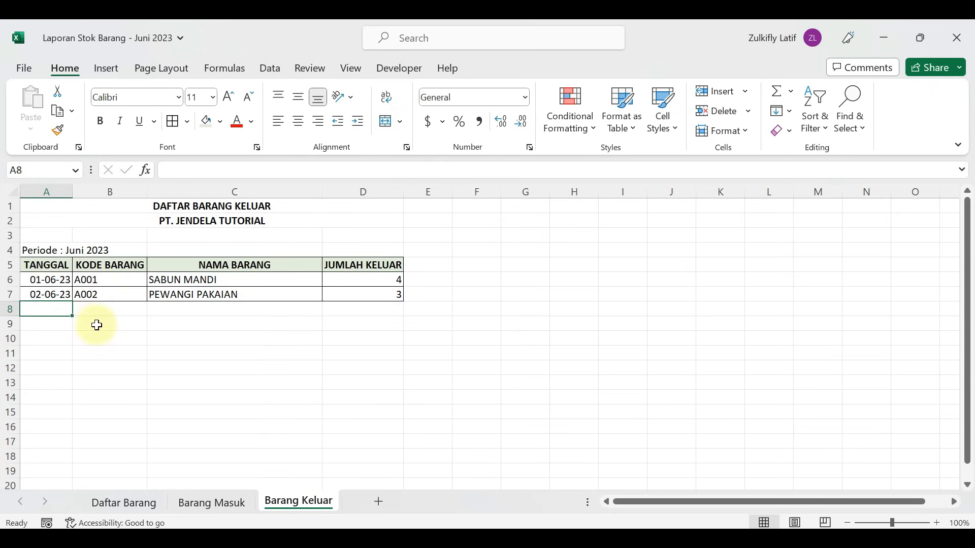
# Compare item A001's KELUAR and STOK AKHIR cells on the Daftar Barang sheet with its entry on the Barang Keluar sheet
pyautogui.click(112, 504)
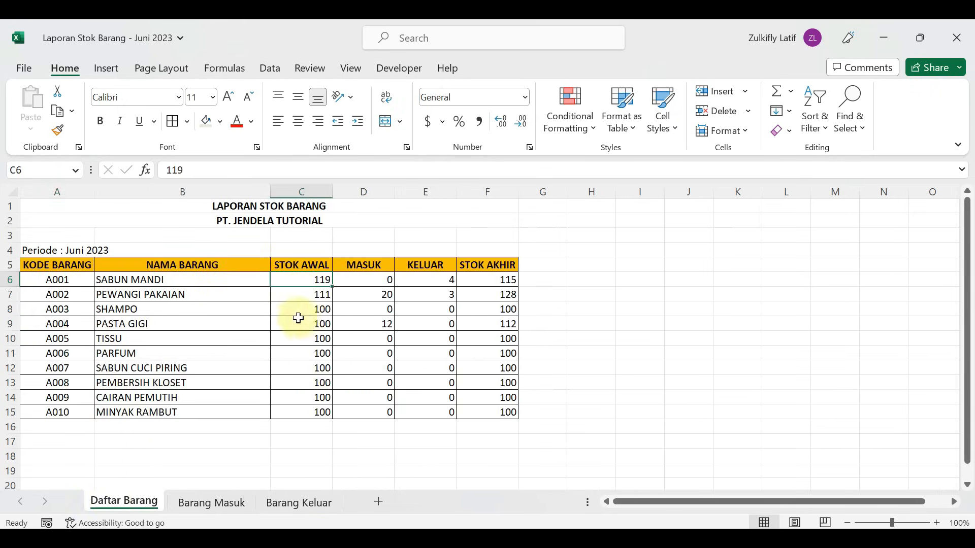
pyautogui.click(104, 280)
pyautogui.click(73, 280)
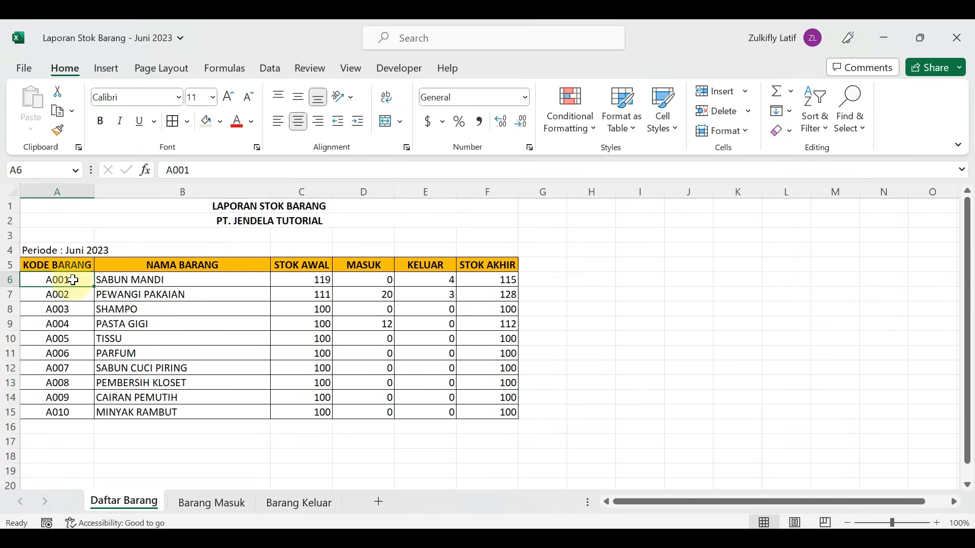
pyautogui.click(420, 280)
pyautogui.click(300, 502)
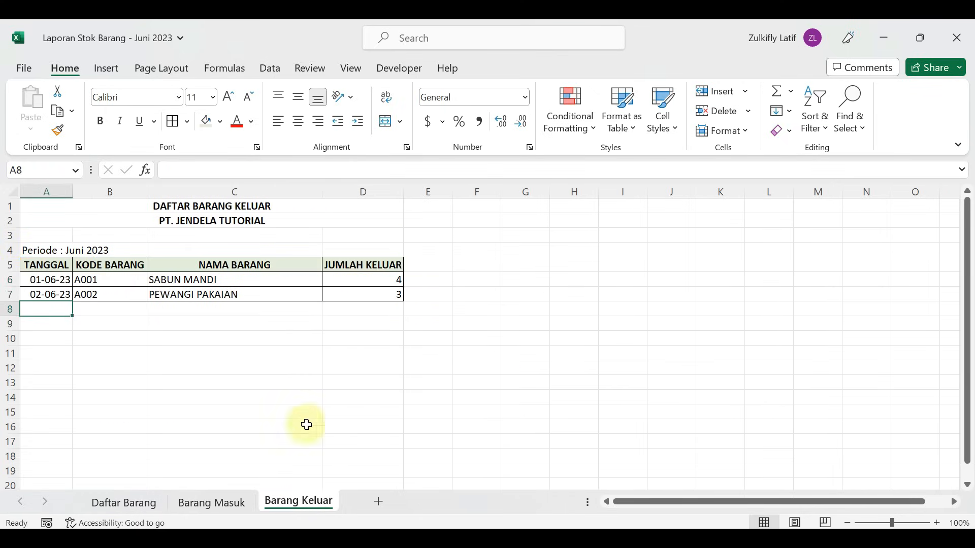
pyautogui.click(355, 276)
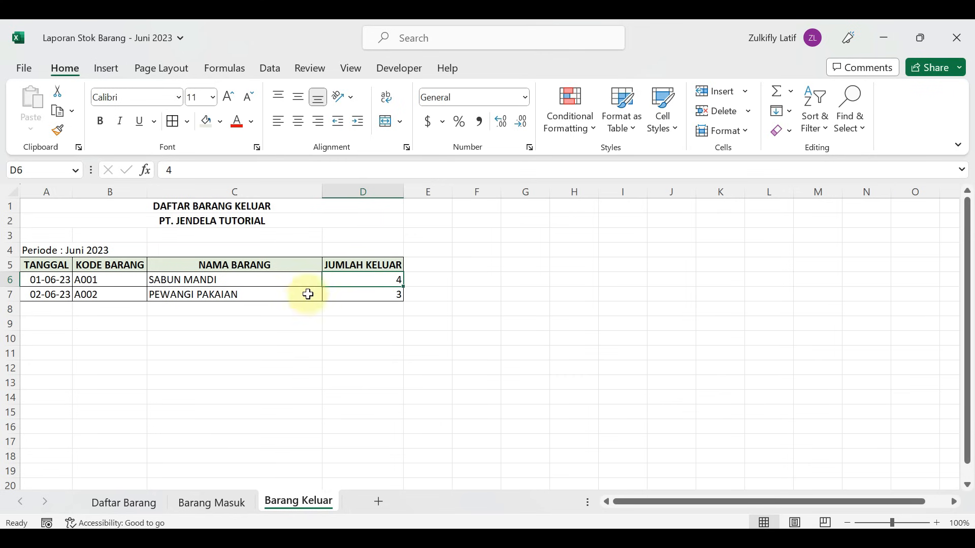
pyautogui.click(123, 503)
pyautogui.click(480, 282)
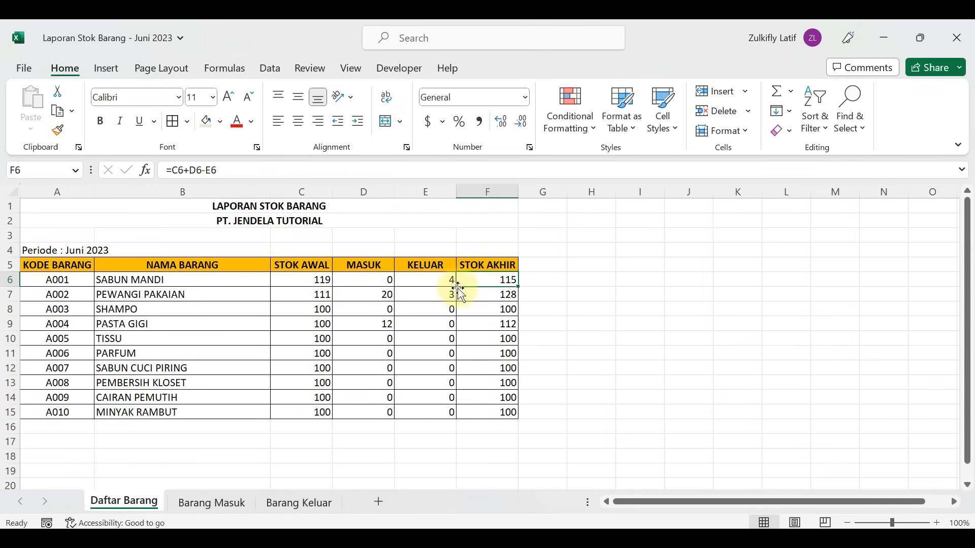
# Check the MASUK, KELUAR and STOK AKHIR formulas on the Daftar Barang sheet, mainly for items A002 and A004
pyautogui.click(367, 297)
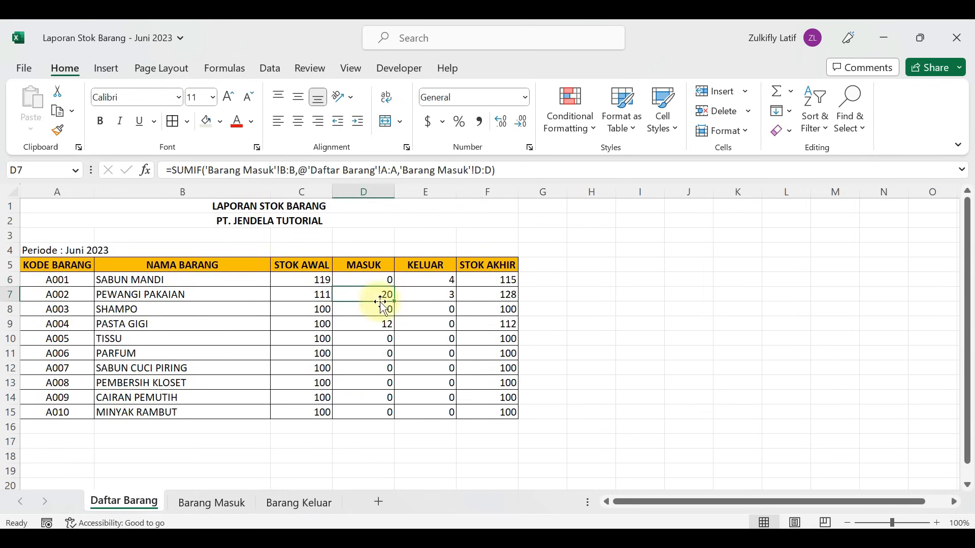
pyautogui.click(407, 294)
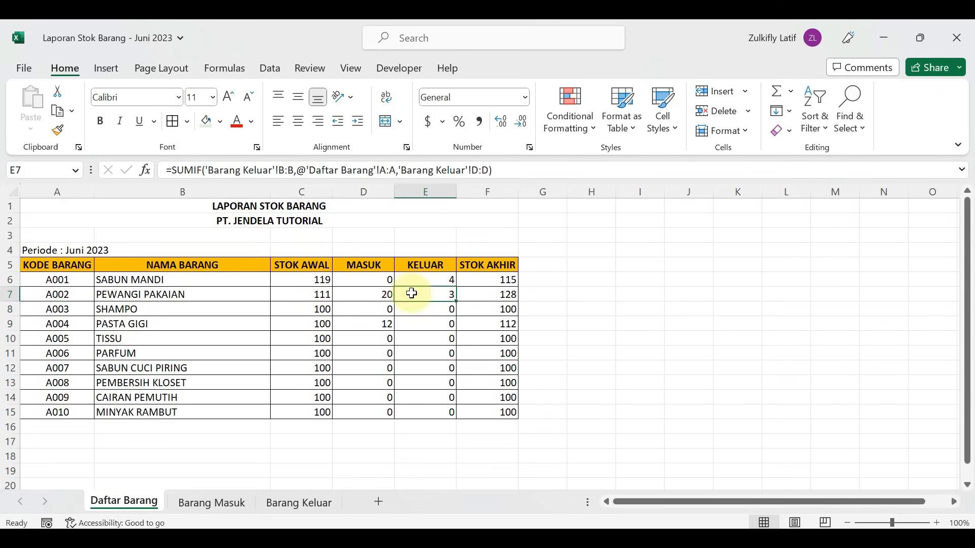
pyautogui.click(376, 328)
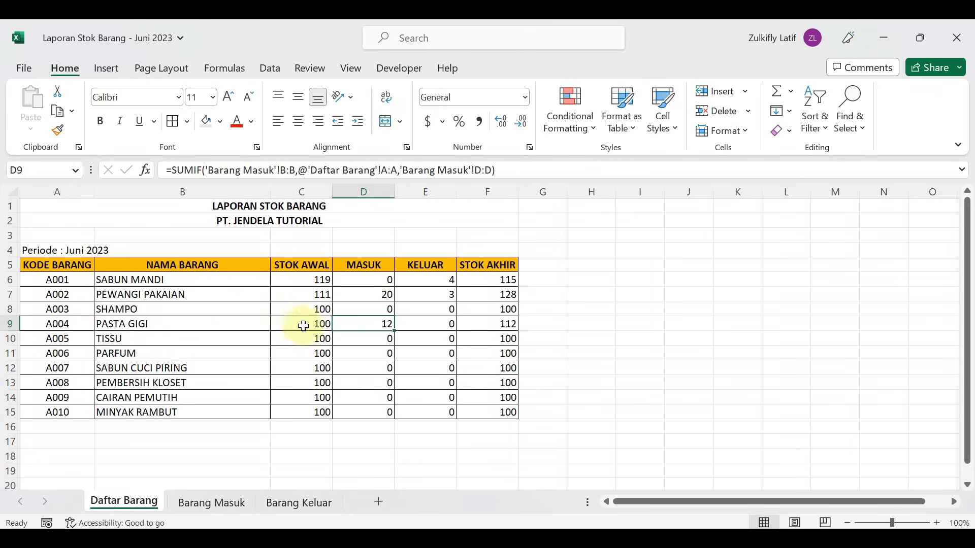
pyautogui.click(413, 325)
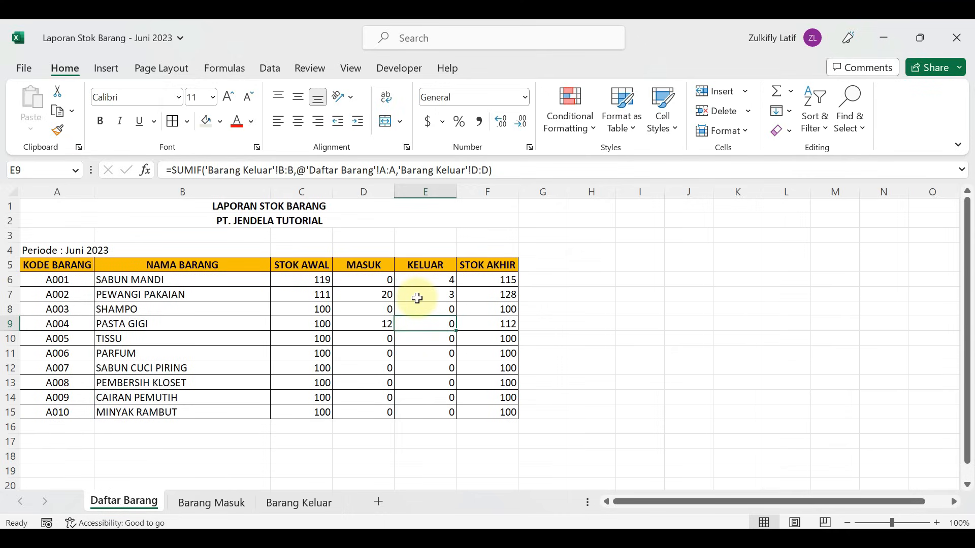
pyautogui.click(489, 327)
pyautogui.click(499, 400)
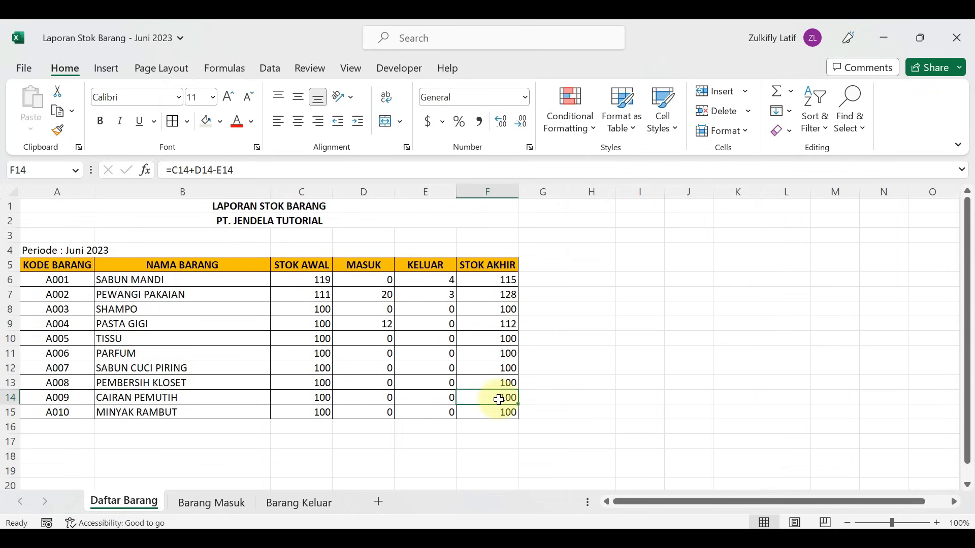
pyautogui.click(478, 297)
pyautogui.click(471, 339)
pyautogui.click(435, 383)
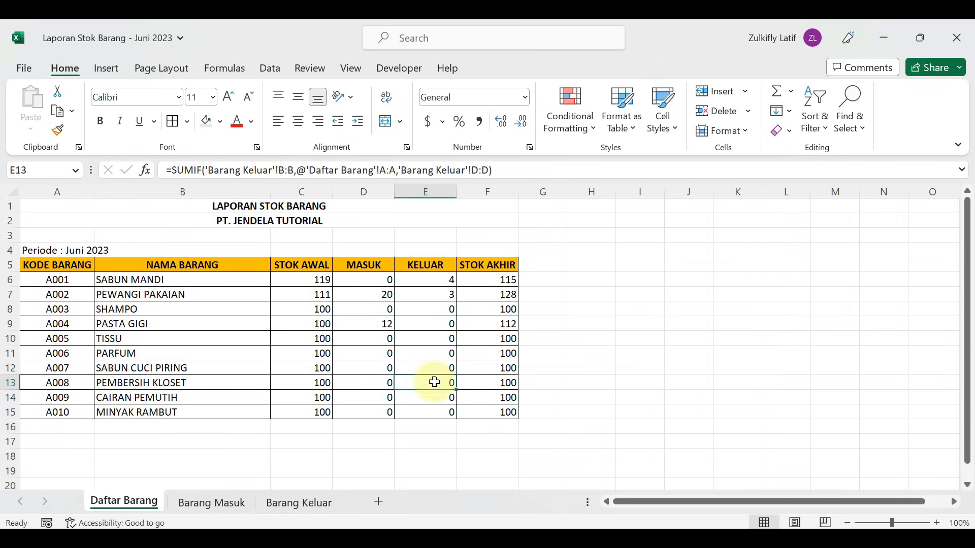
pyautogui.click(371, 368)
pyautogui.click(422, 398)
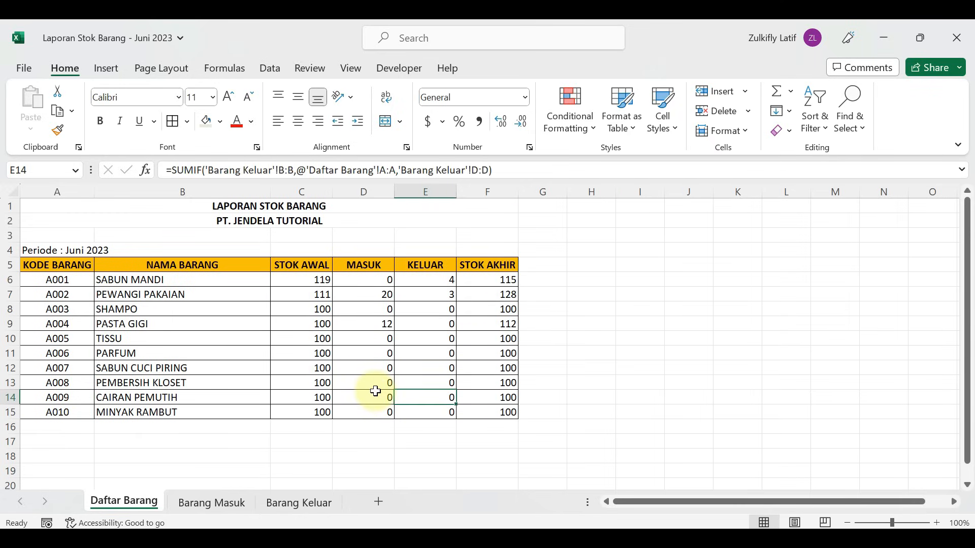
pyautogui.click(225, 208)
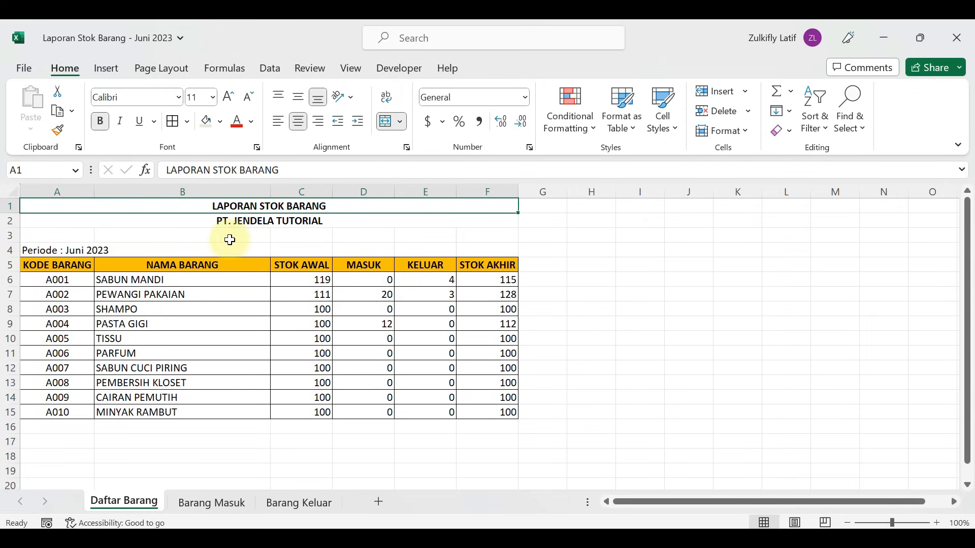